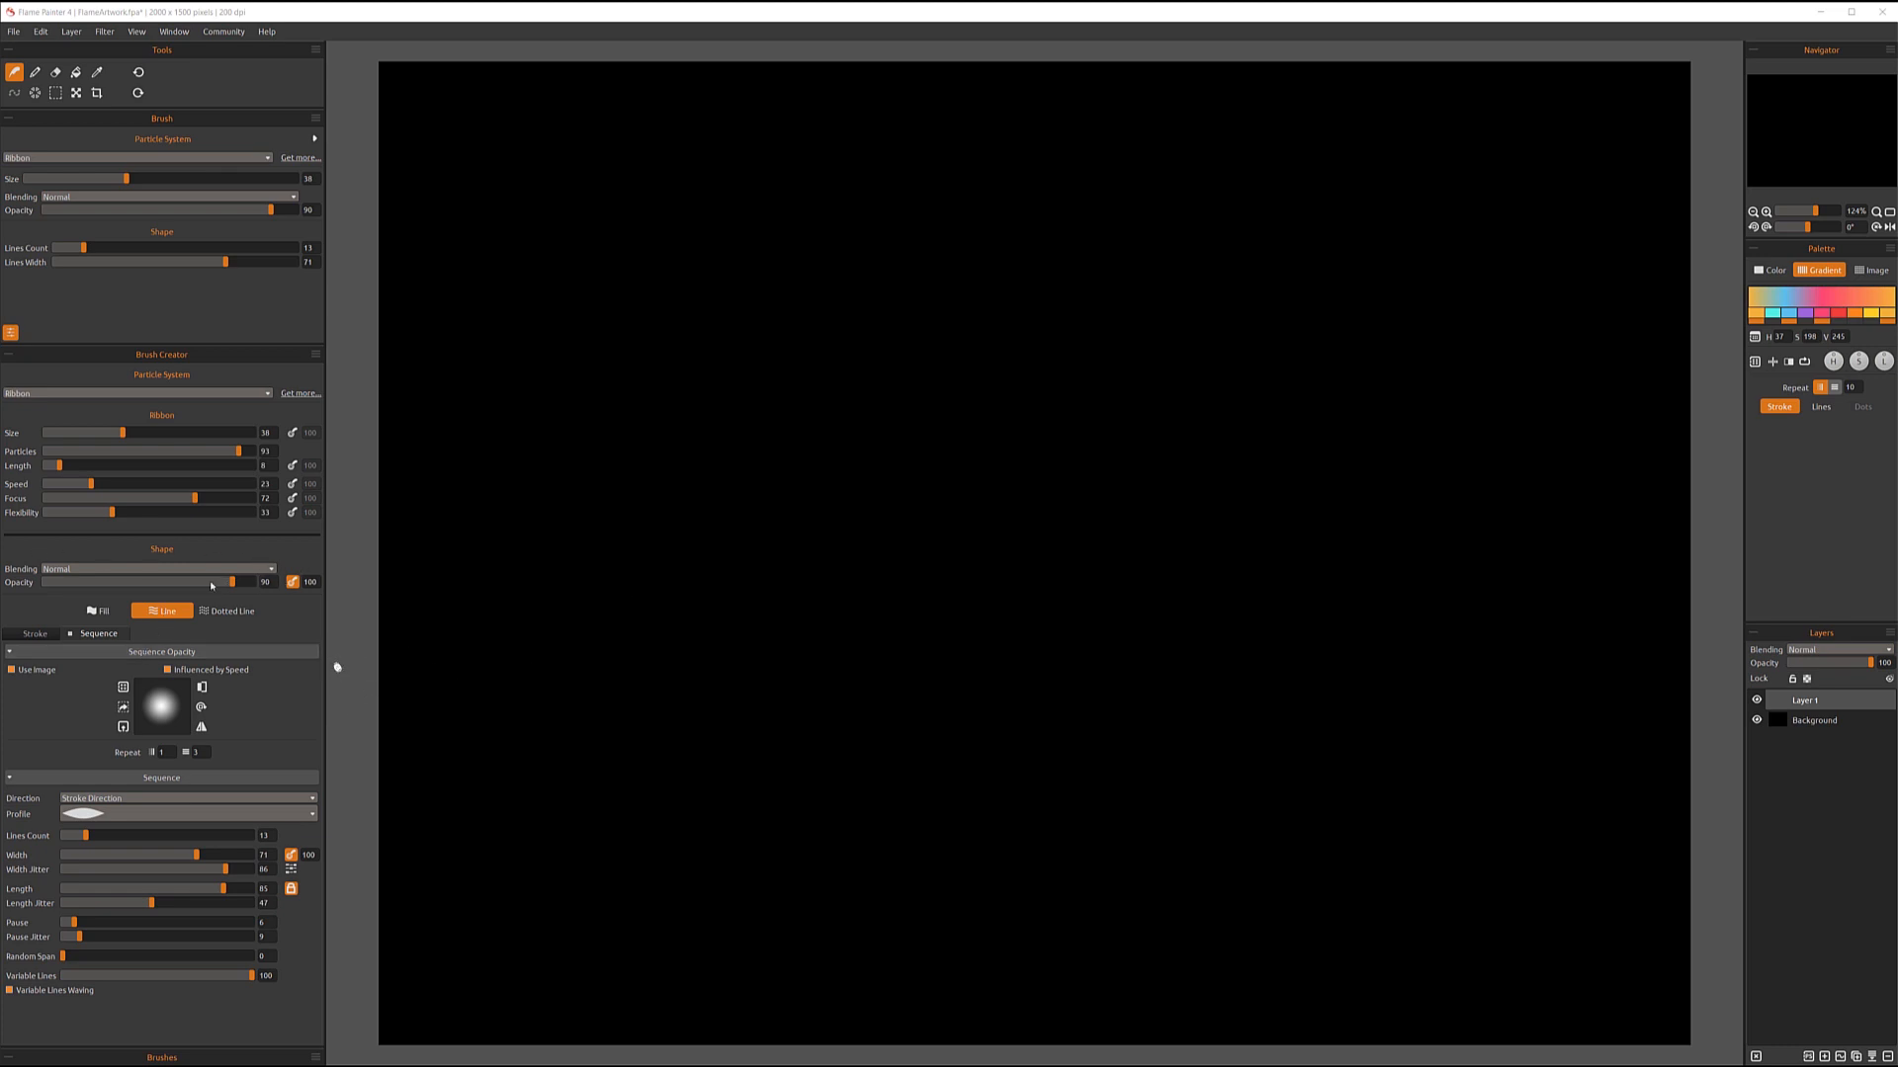
- Set the brush shape's opacity to 92, switch the shape to Dotted Line and display its Dots settings
{"action": "mouse_move", "coordinate": [233, 582]}
{"action": "left_mouse_down"}
{"action": "mouse_move", "coordinate": [262, 588]}
{"action": "mouse_move", "coordinate": [236, 583]}
{"action": "left_mouse_up"}
{"action": "left_click", "coordinate": [242, 613]}
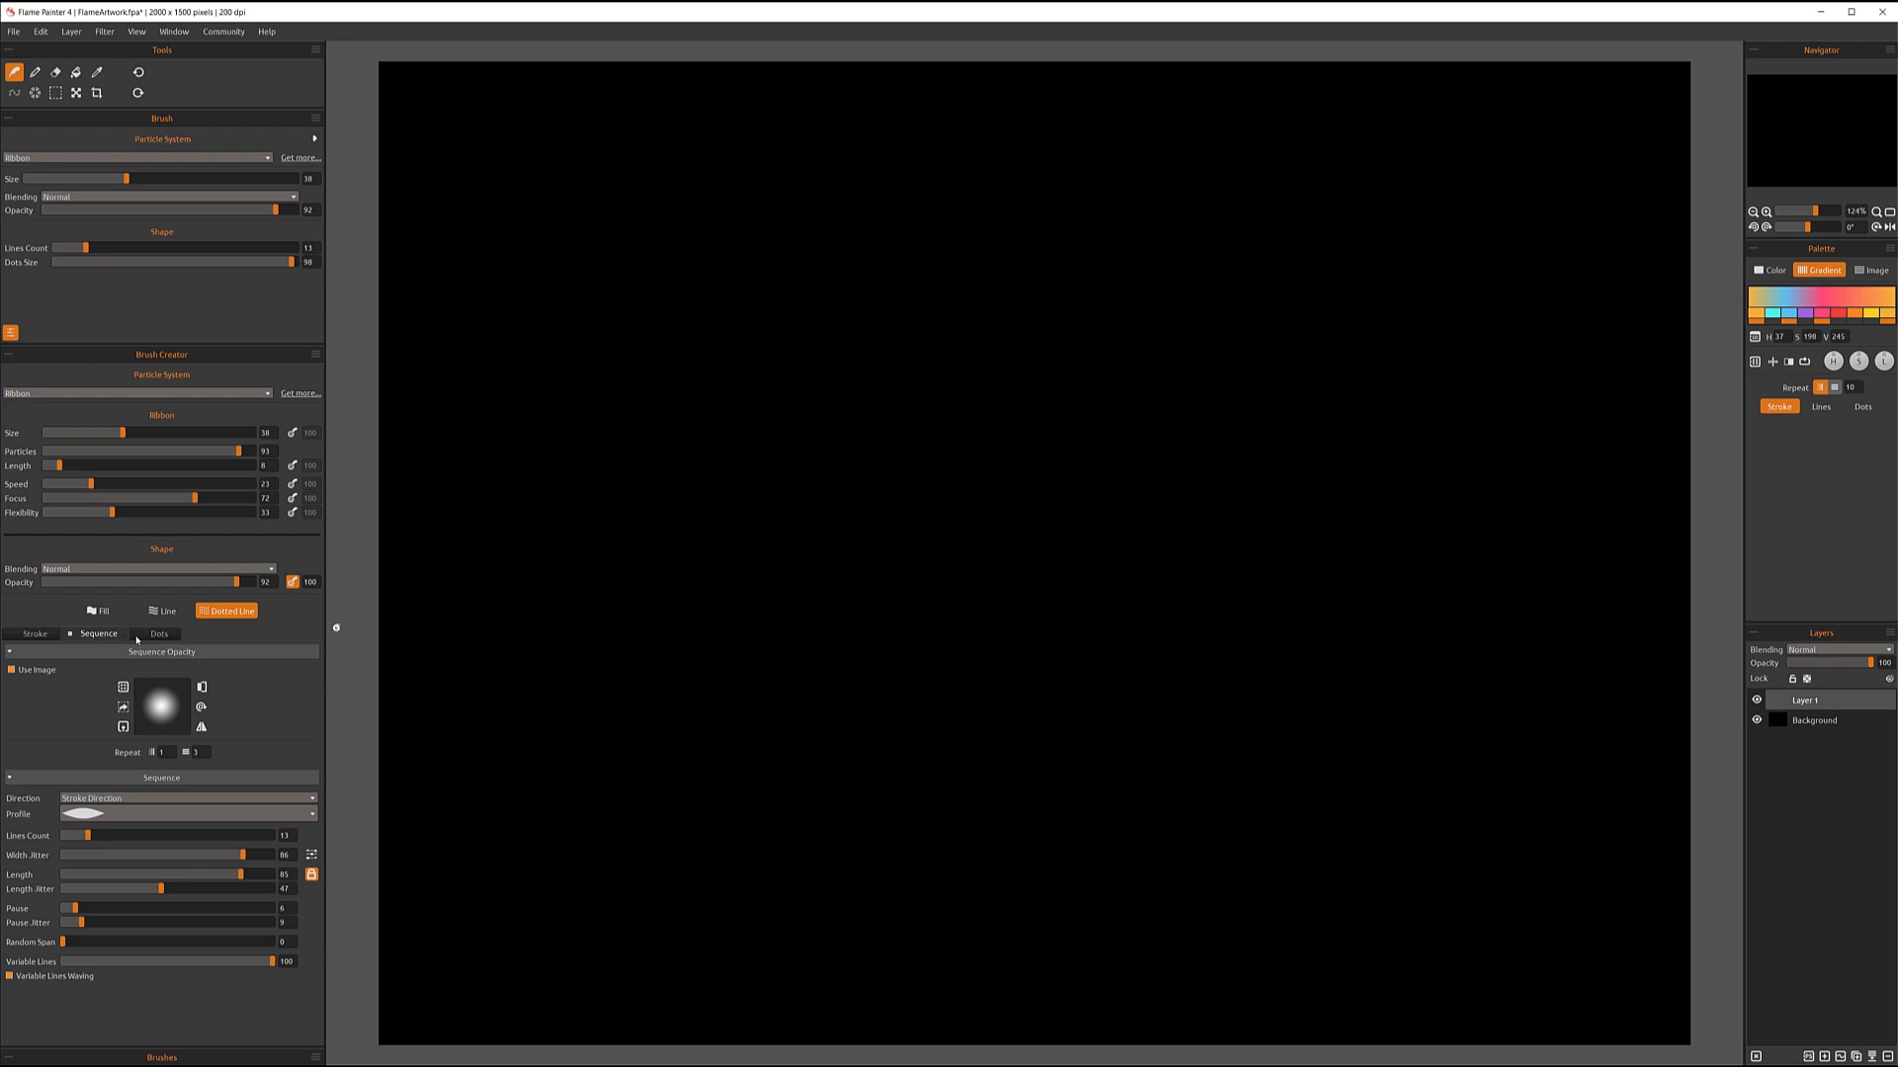
{"action": "left_click", "coordinate": [157, 635]}
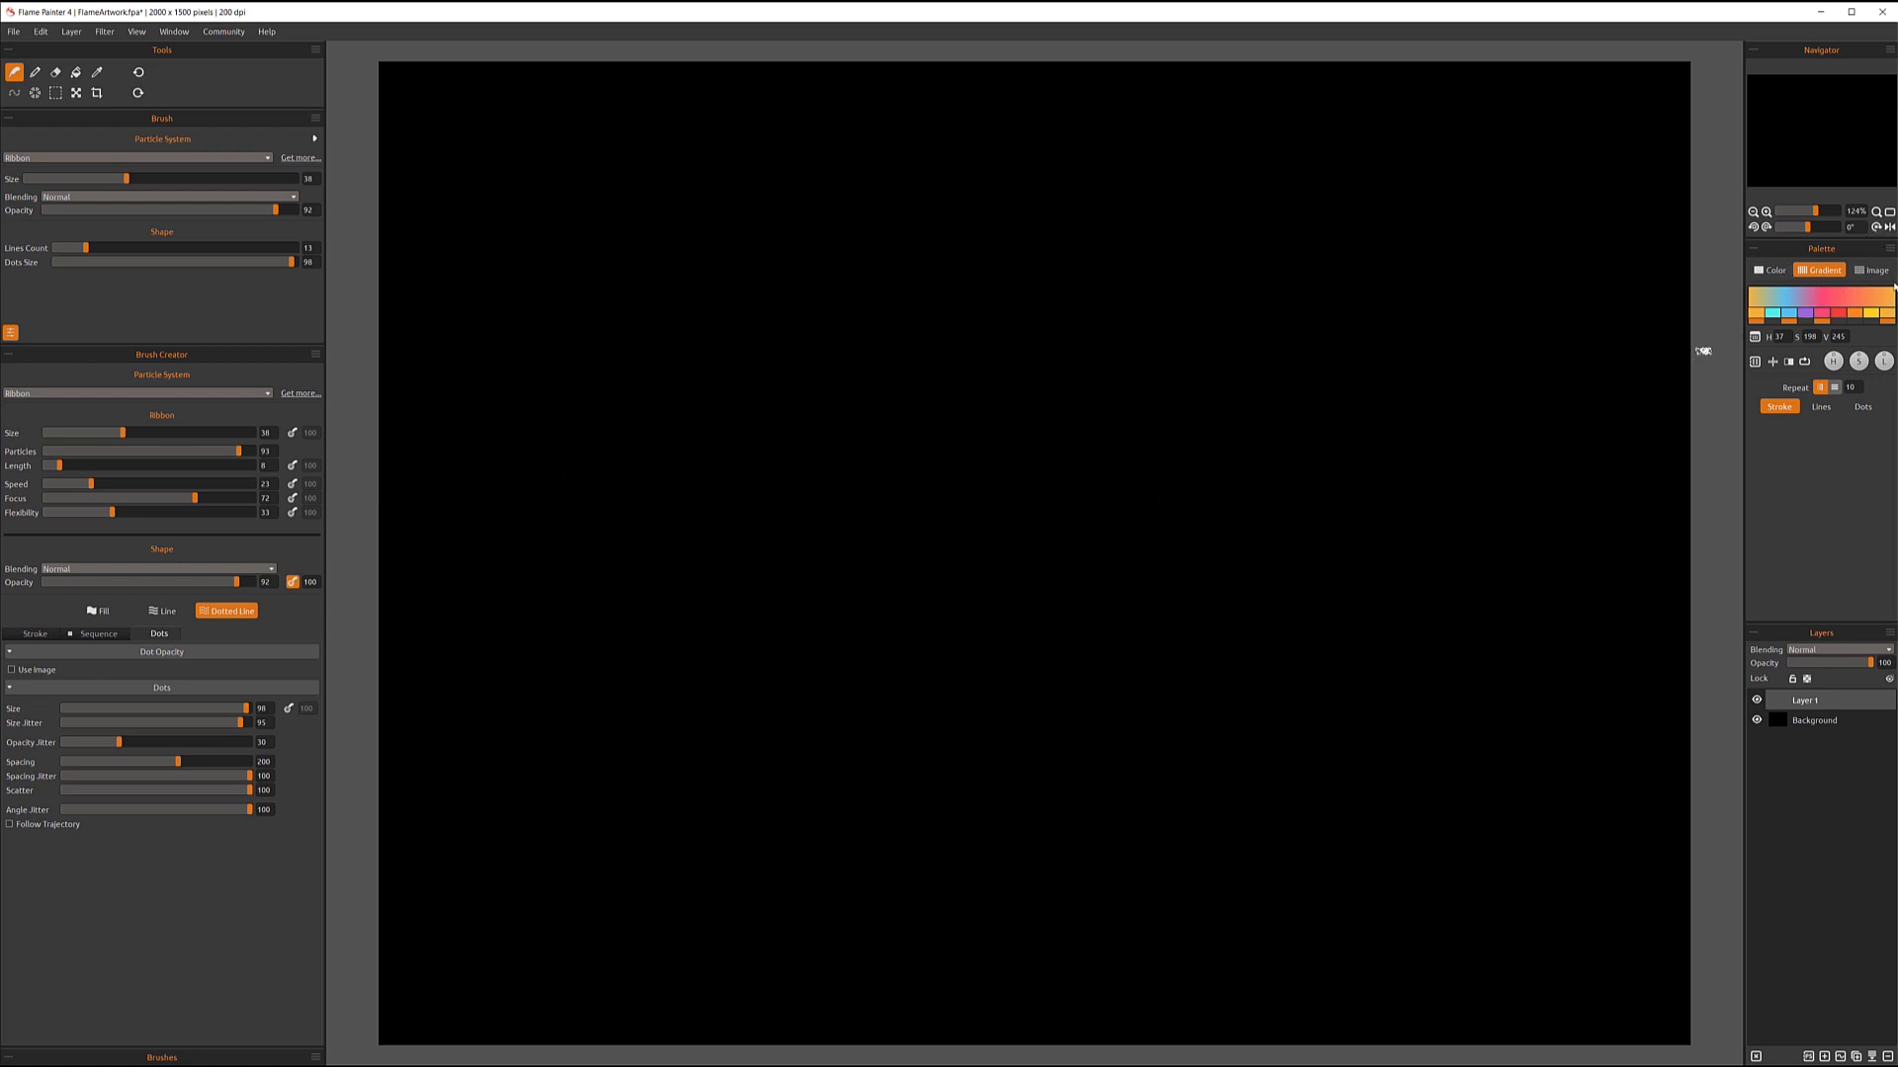
{"action": "left_click", "coordinate": [1777, 272]}
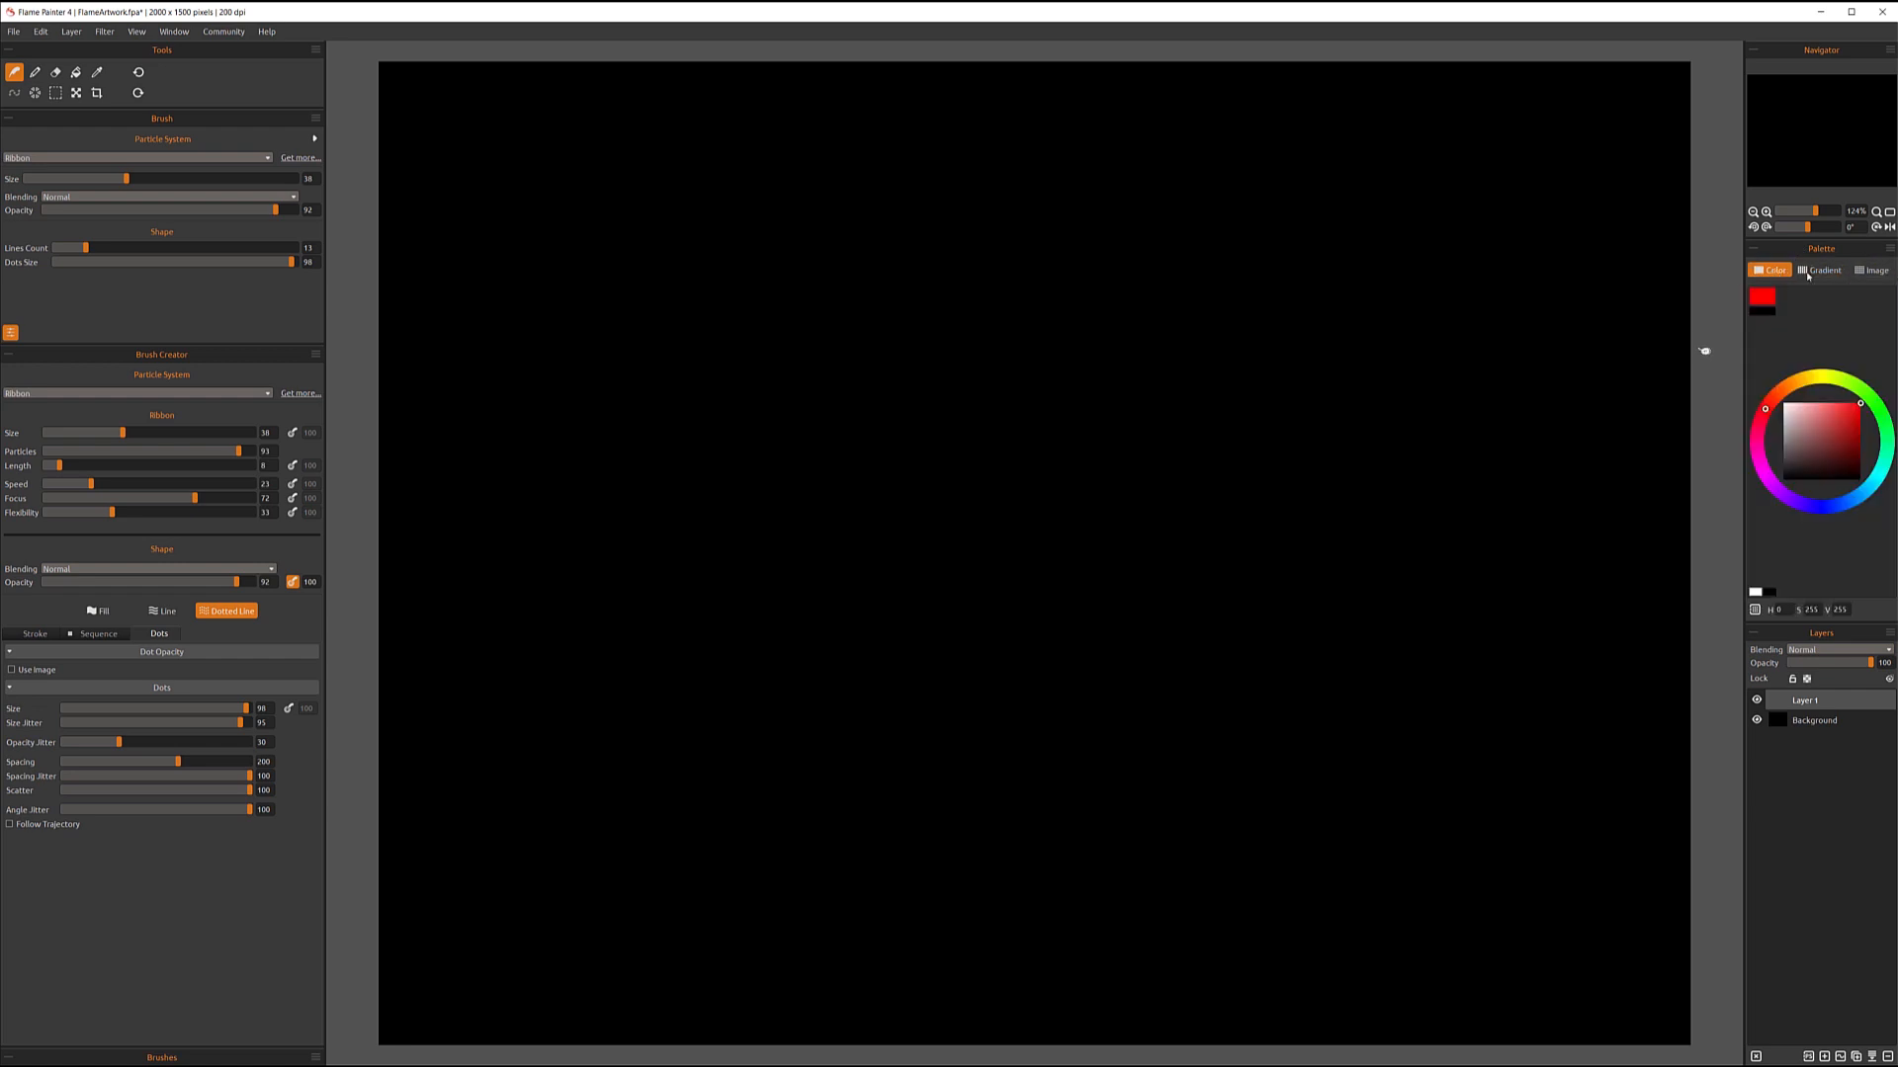
{"action": "left_click", "coordinate": [1810, 273]}
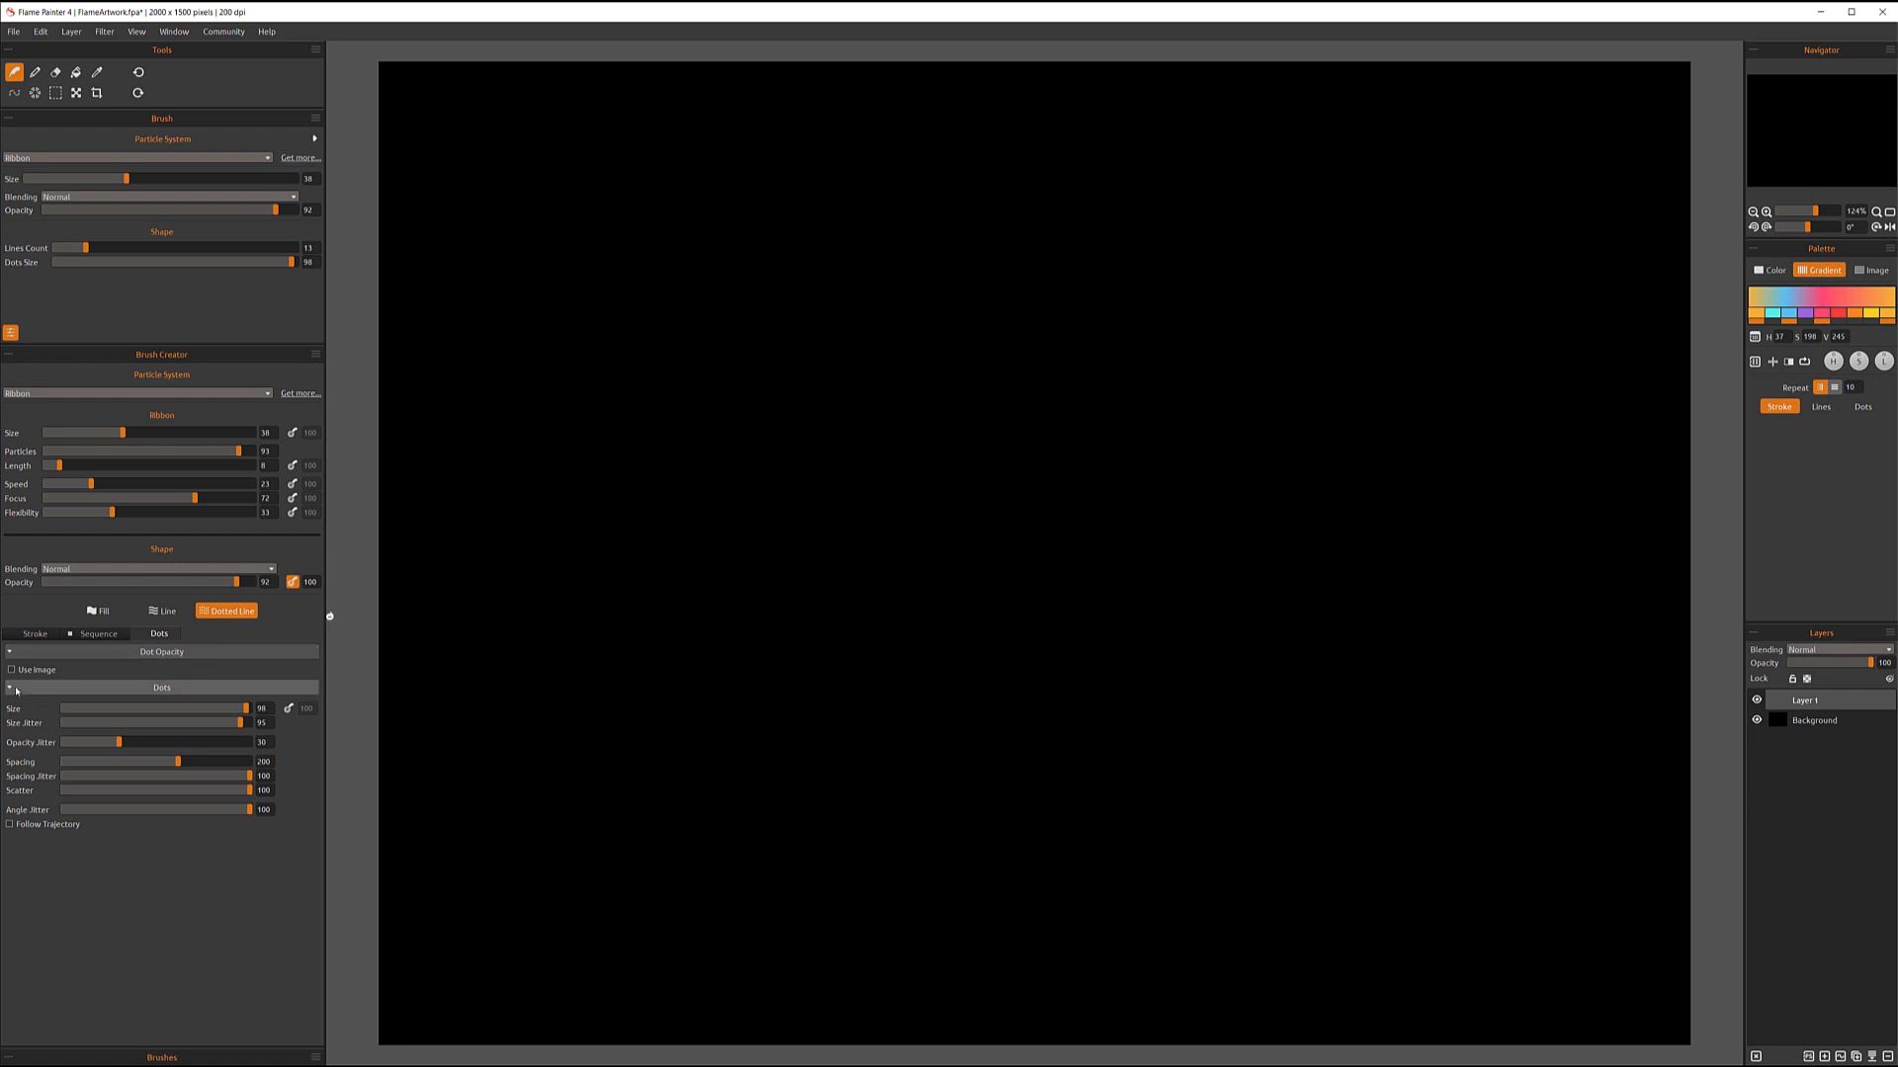
{"action": "left_click", "coordinate": [94, 635]}
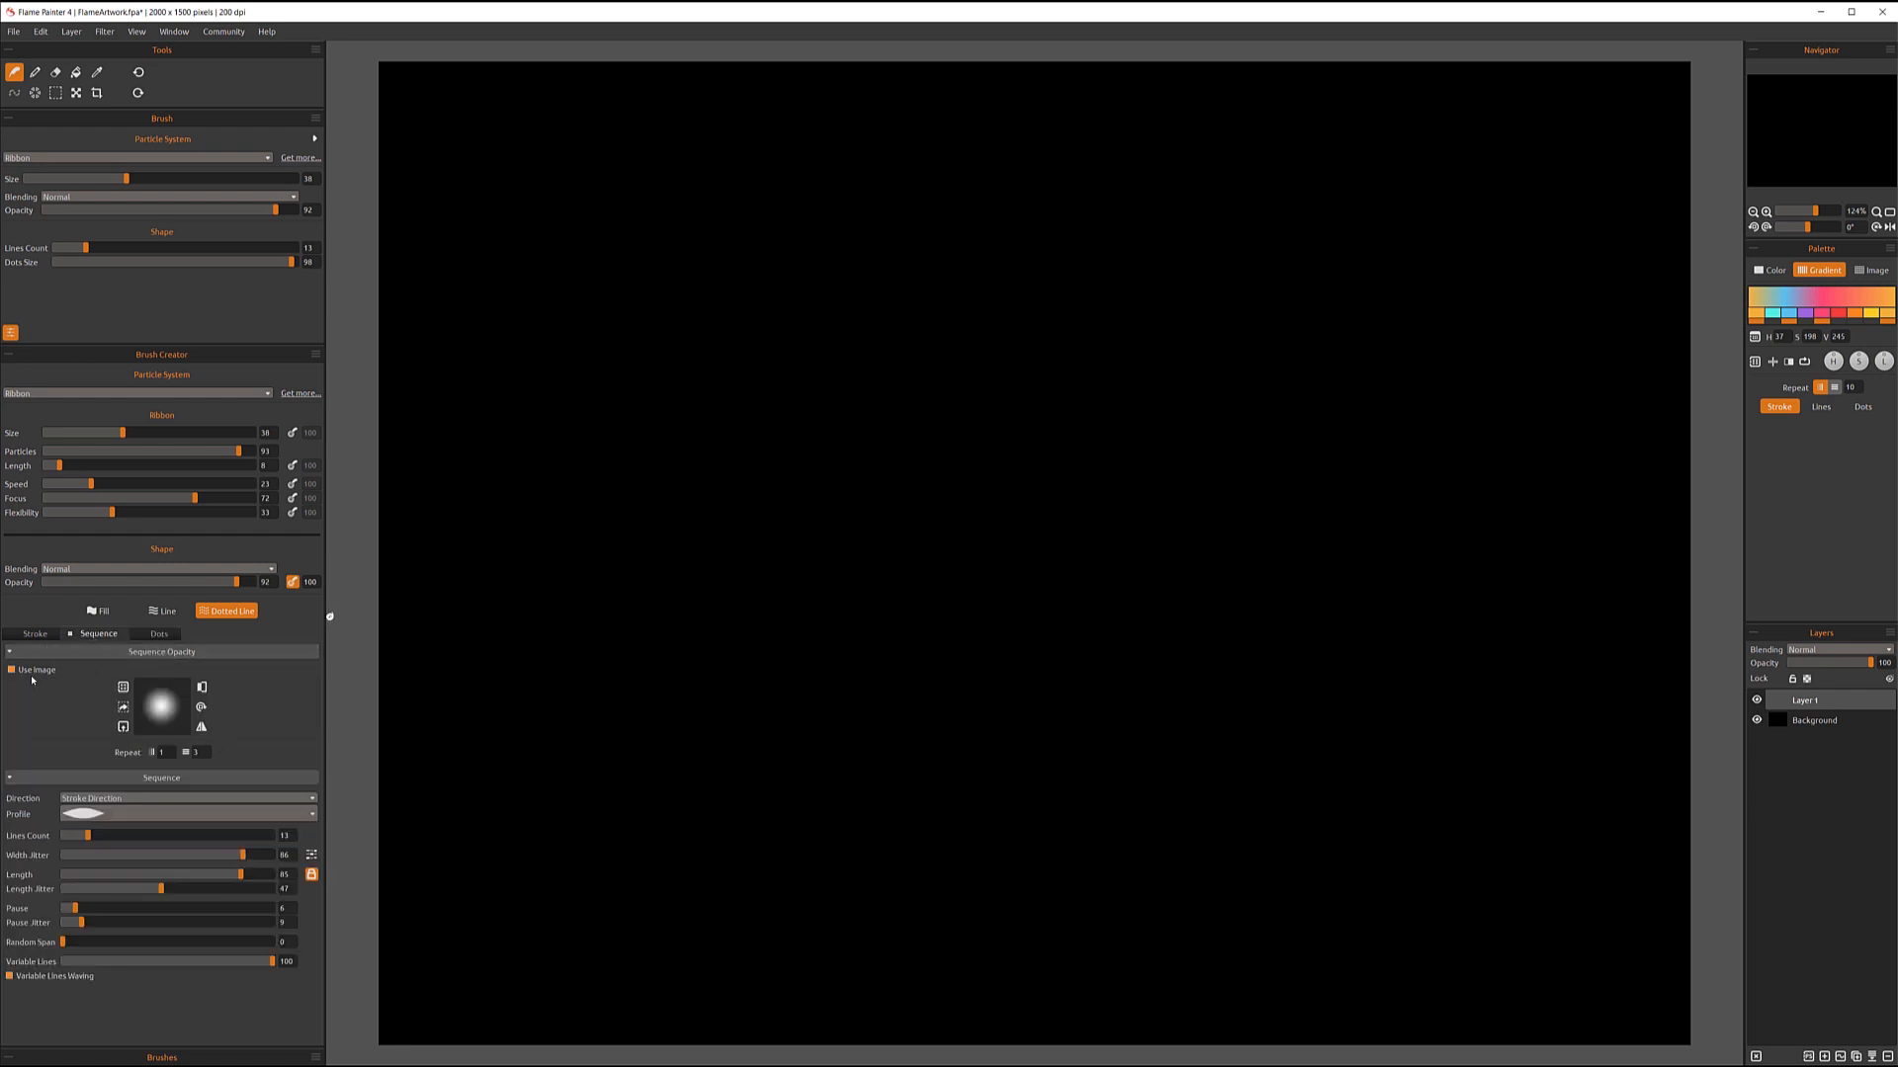
{"action": "left_click", "coordinate": [156, 635]}
- Enable the use of an image for dot opacity and add a new vector layer above Layer 1
{"action": "left_click", "coordinate": [14, 670]}
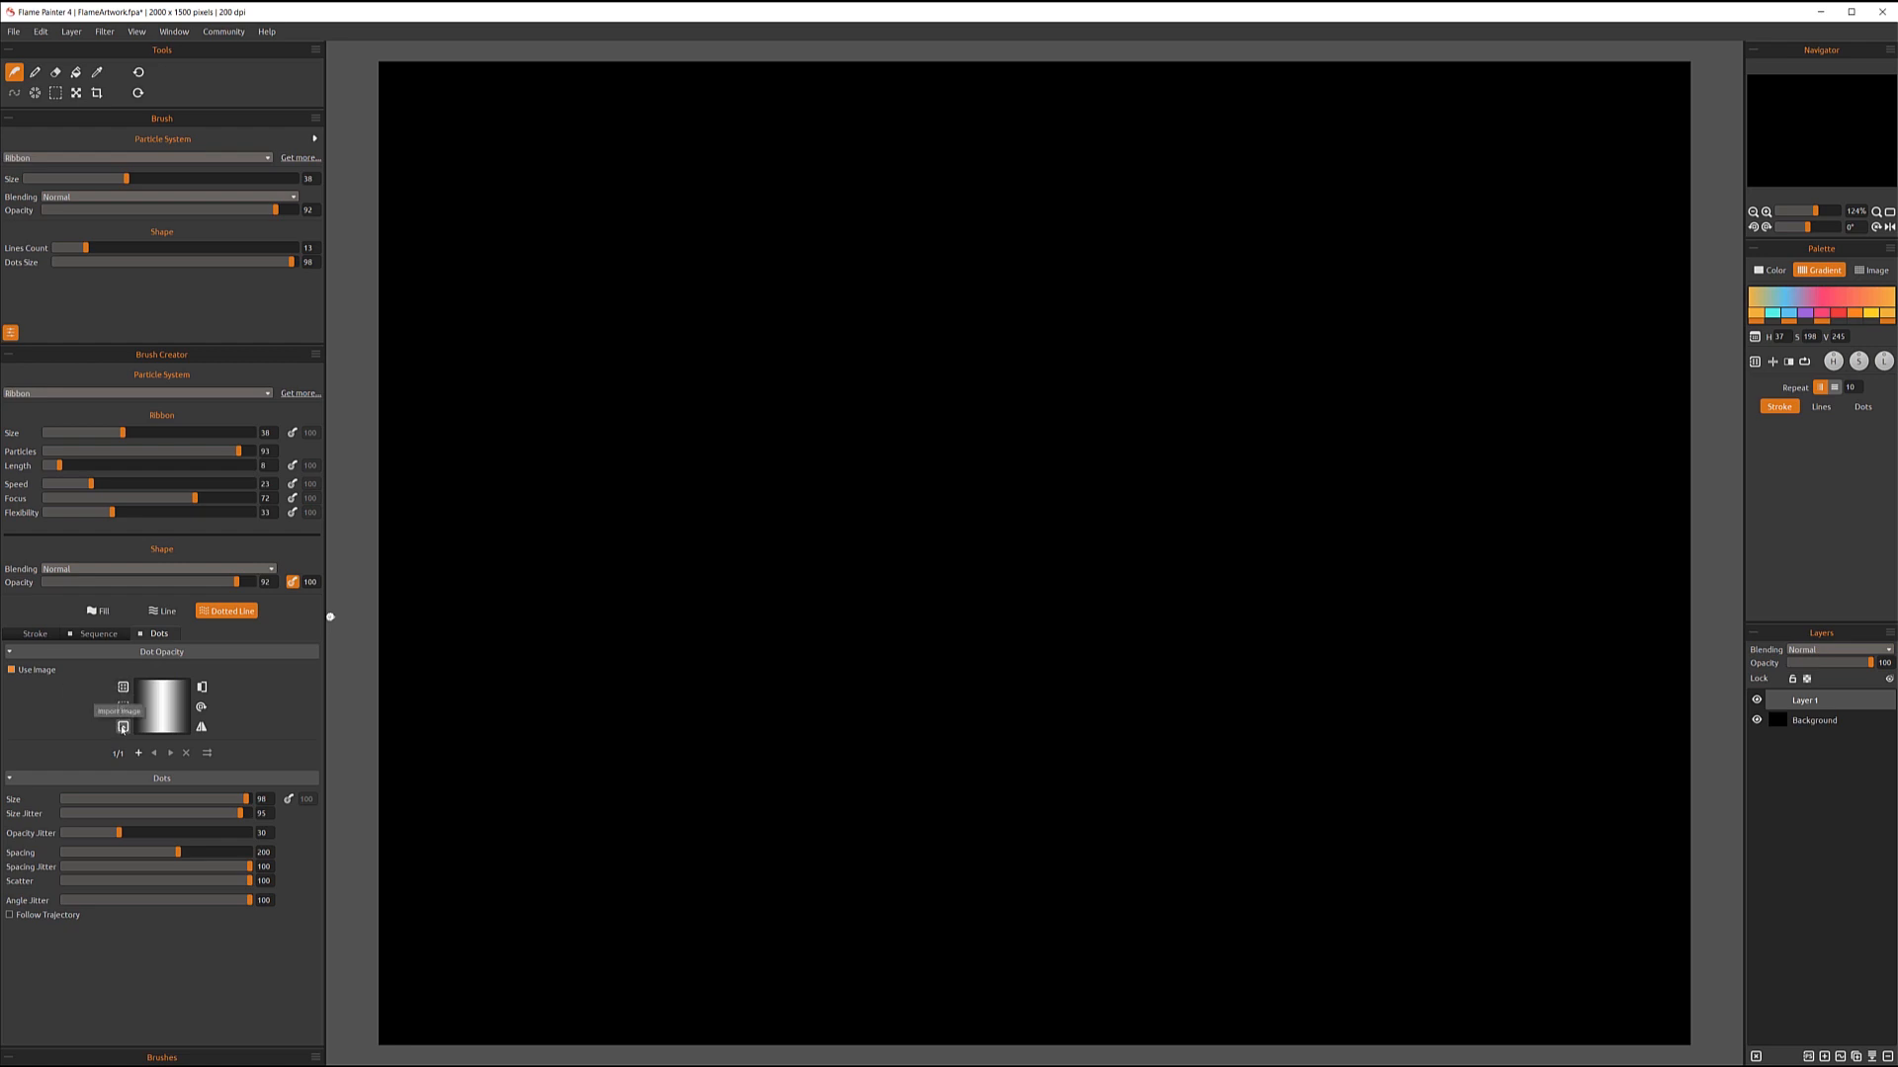
{"action": "left_click", "coordinate": [122, 729]}
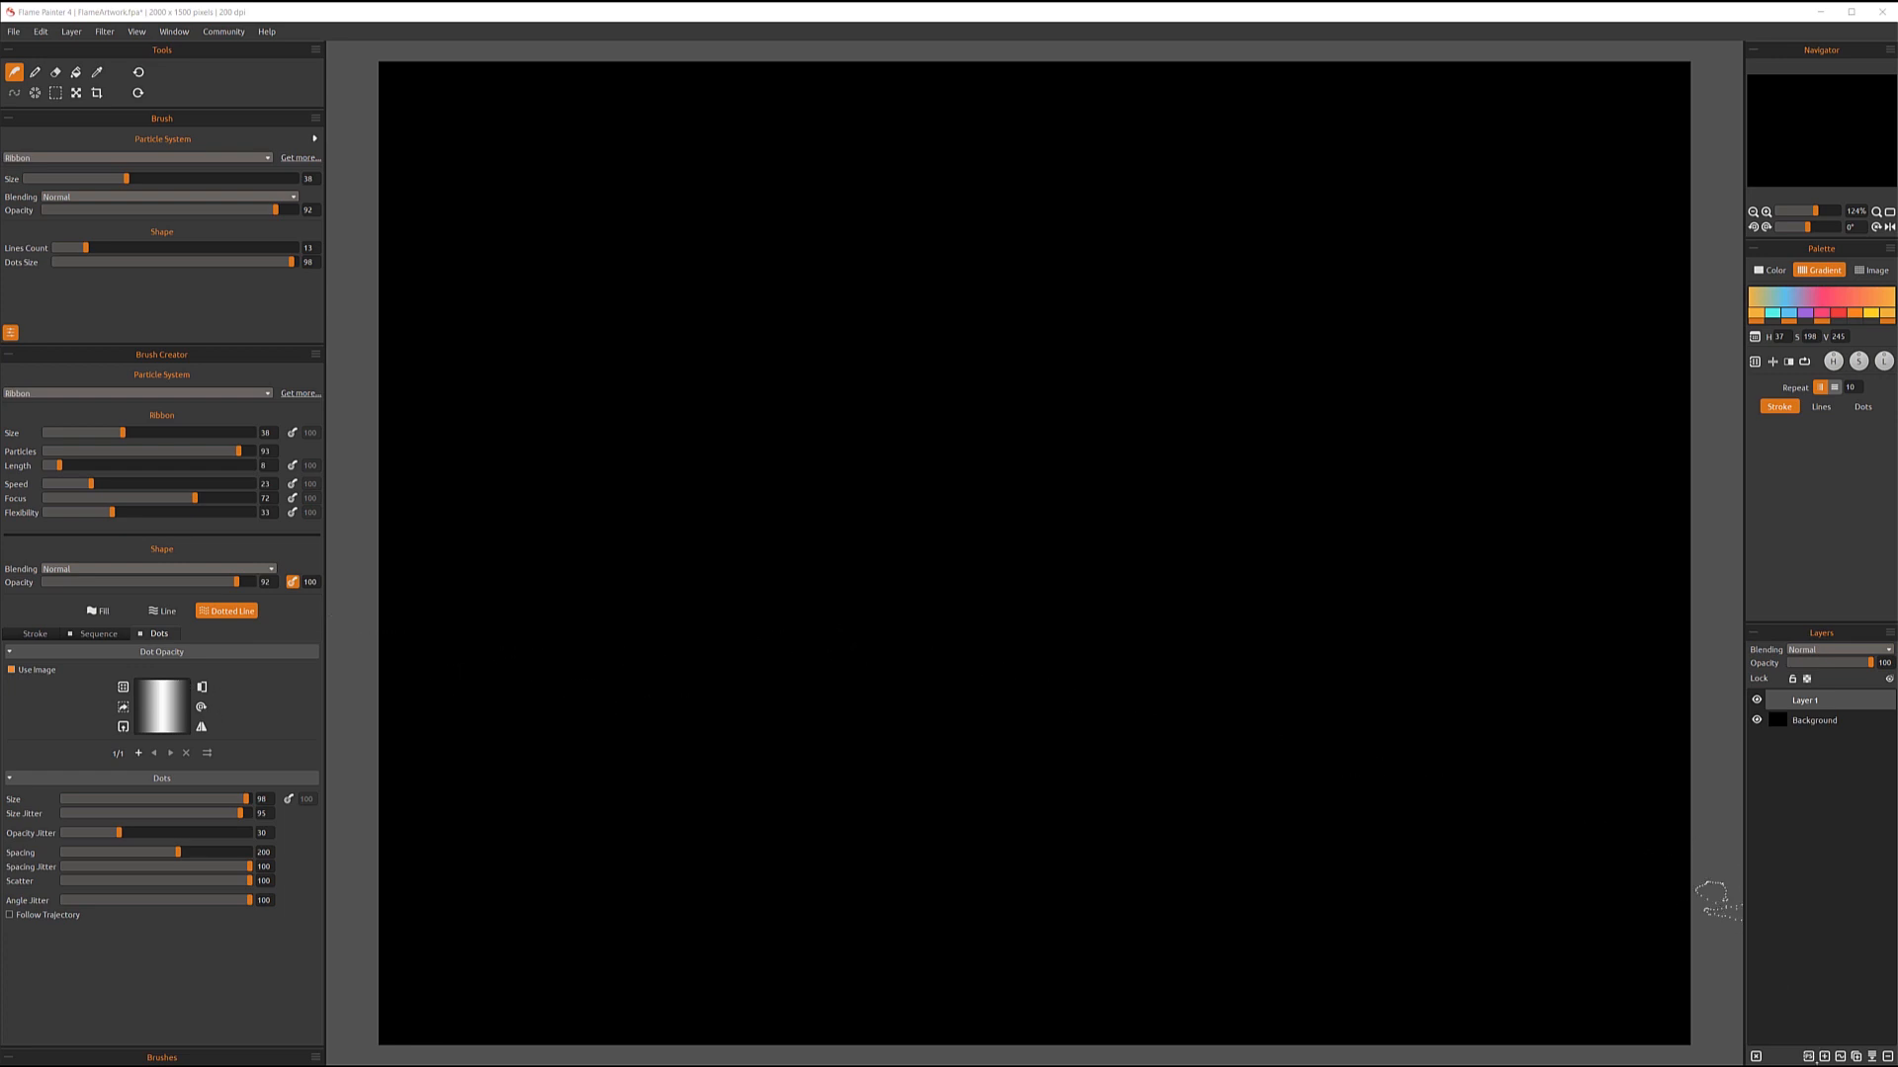
{"action": "left_click", "coordinate": [1841, 1057]}
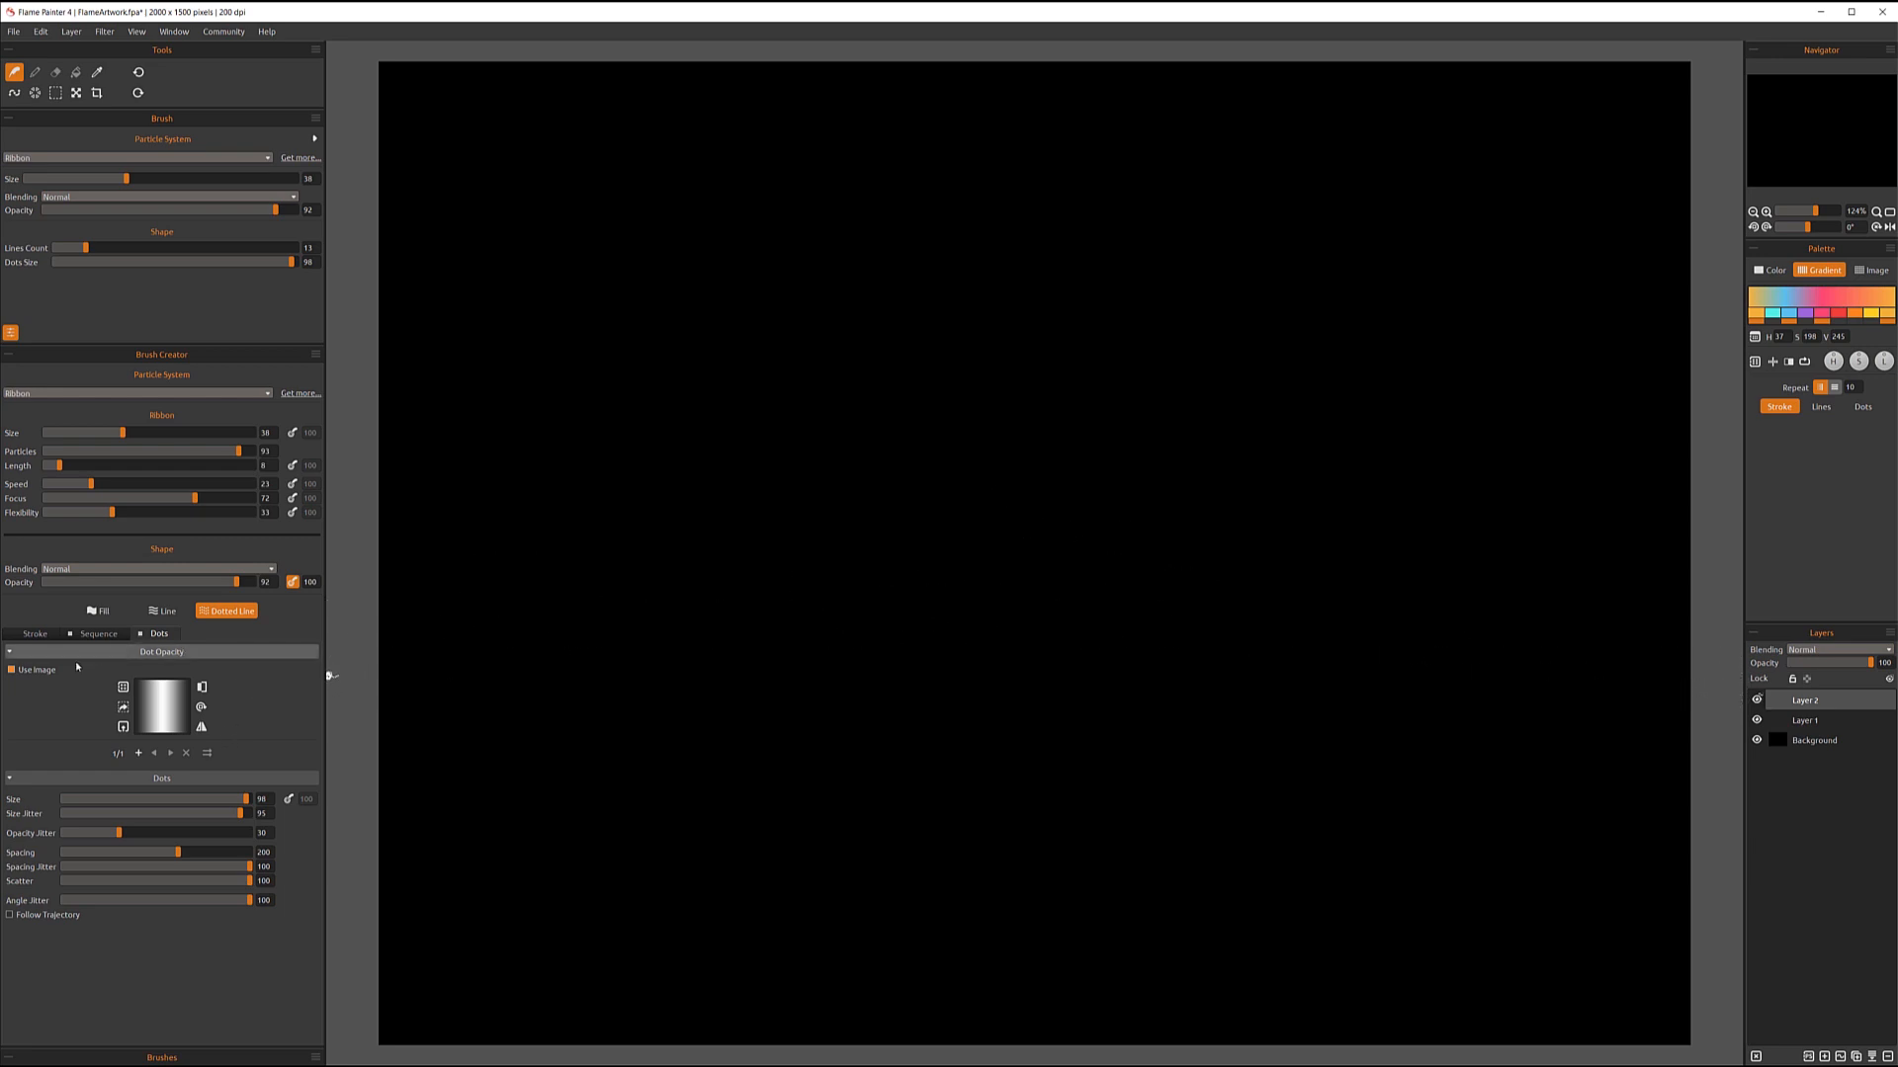
- Load the first soft round brush image from the Image Library as the dot opacity image
{"action": "left_click", "coordinate": [99, 634]}
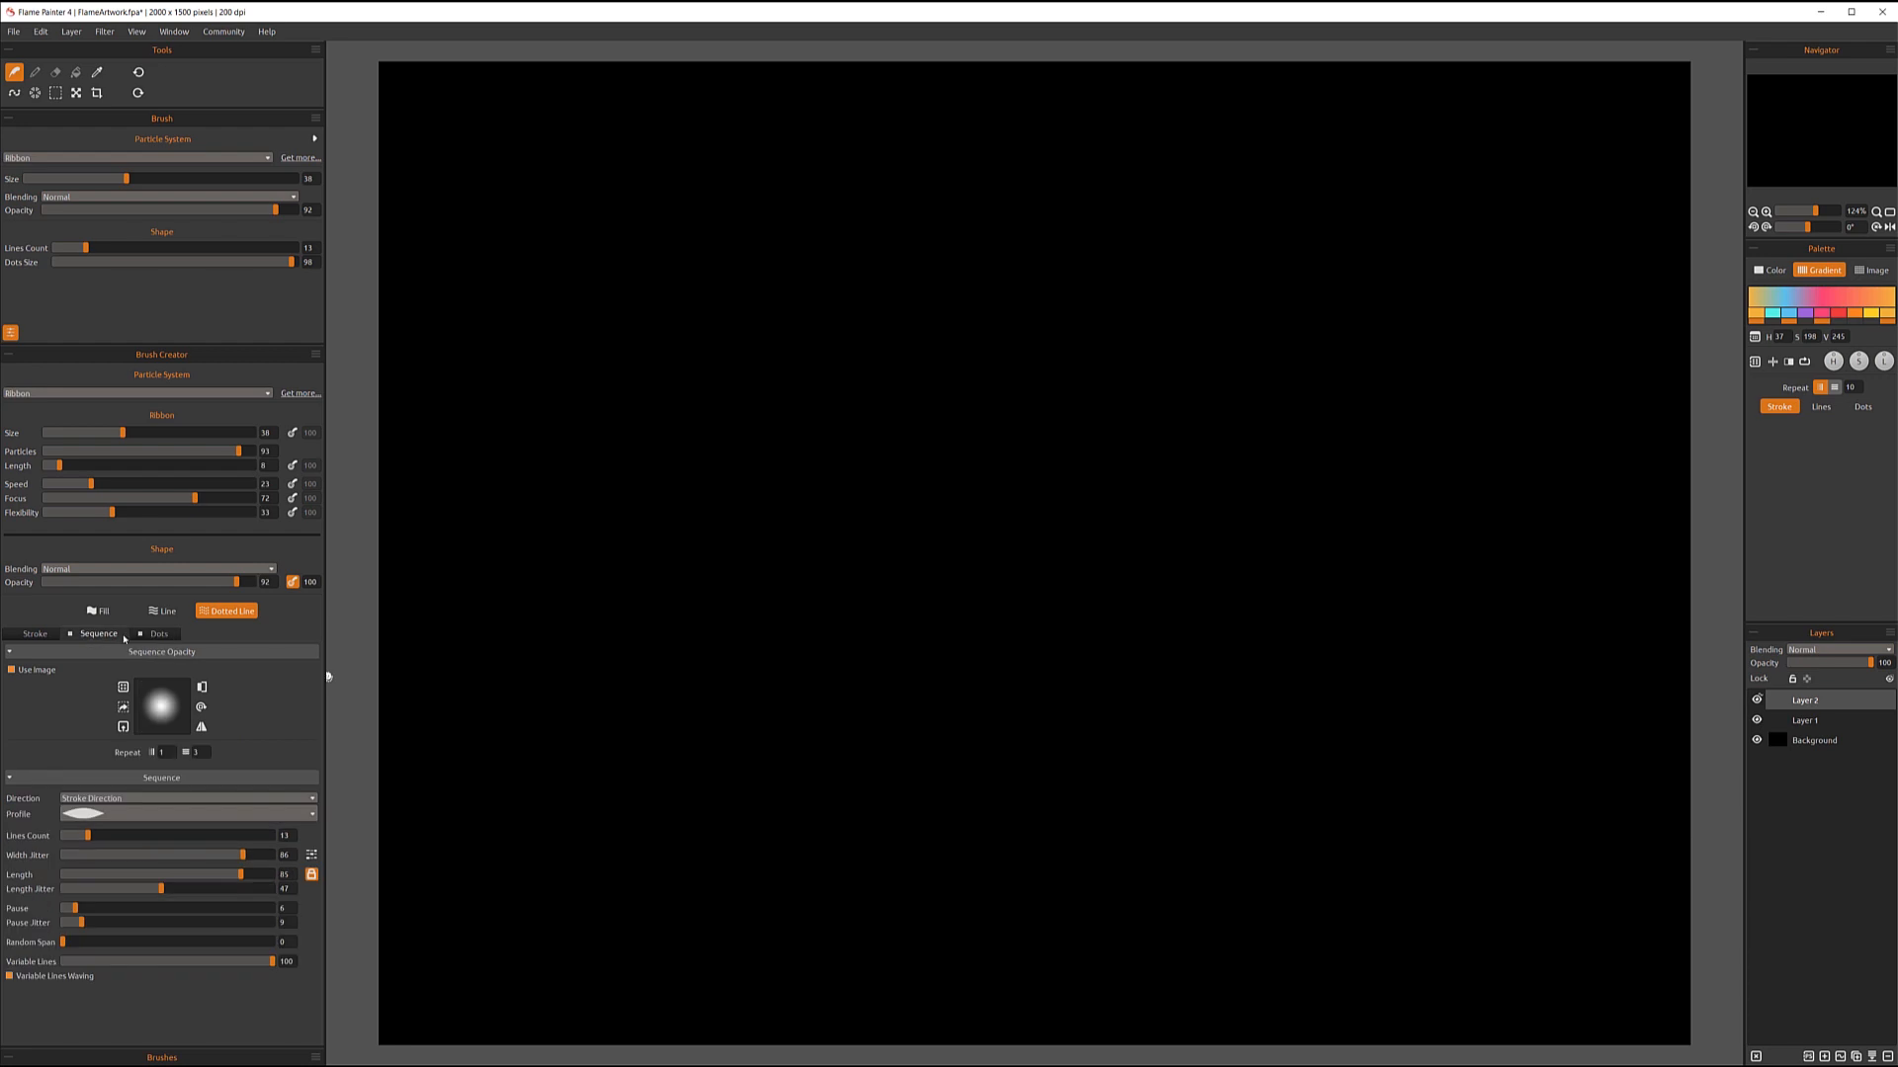
{"action": "left_click", "coordinate": [160, 639]}
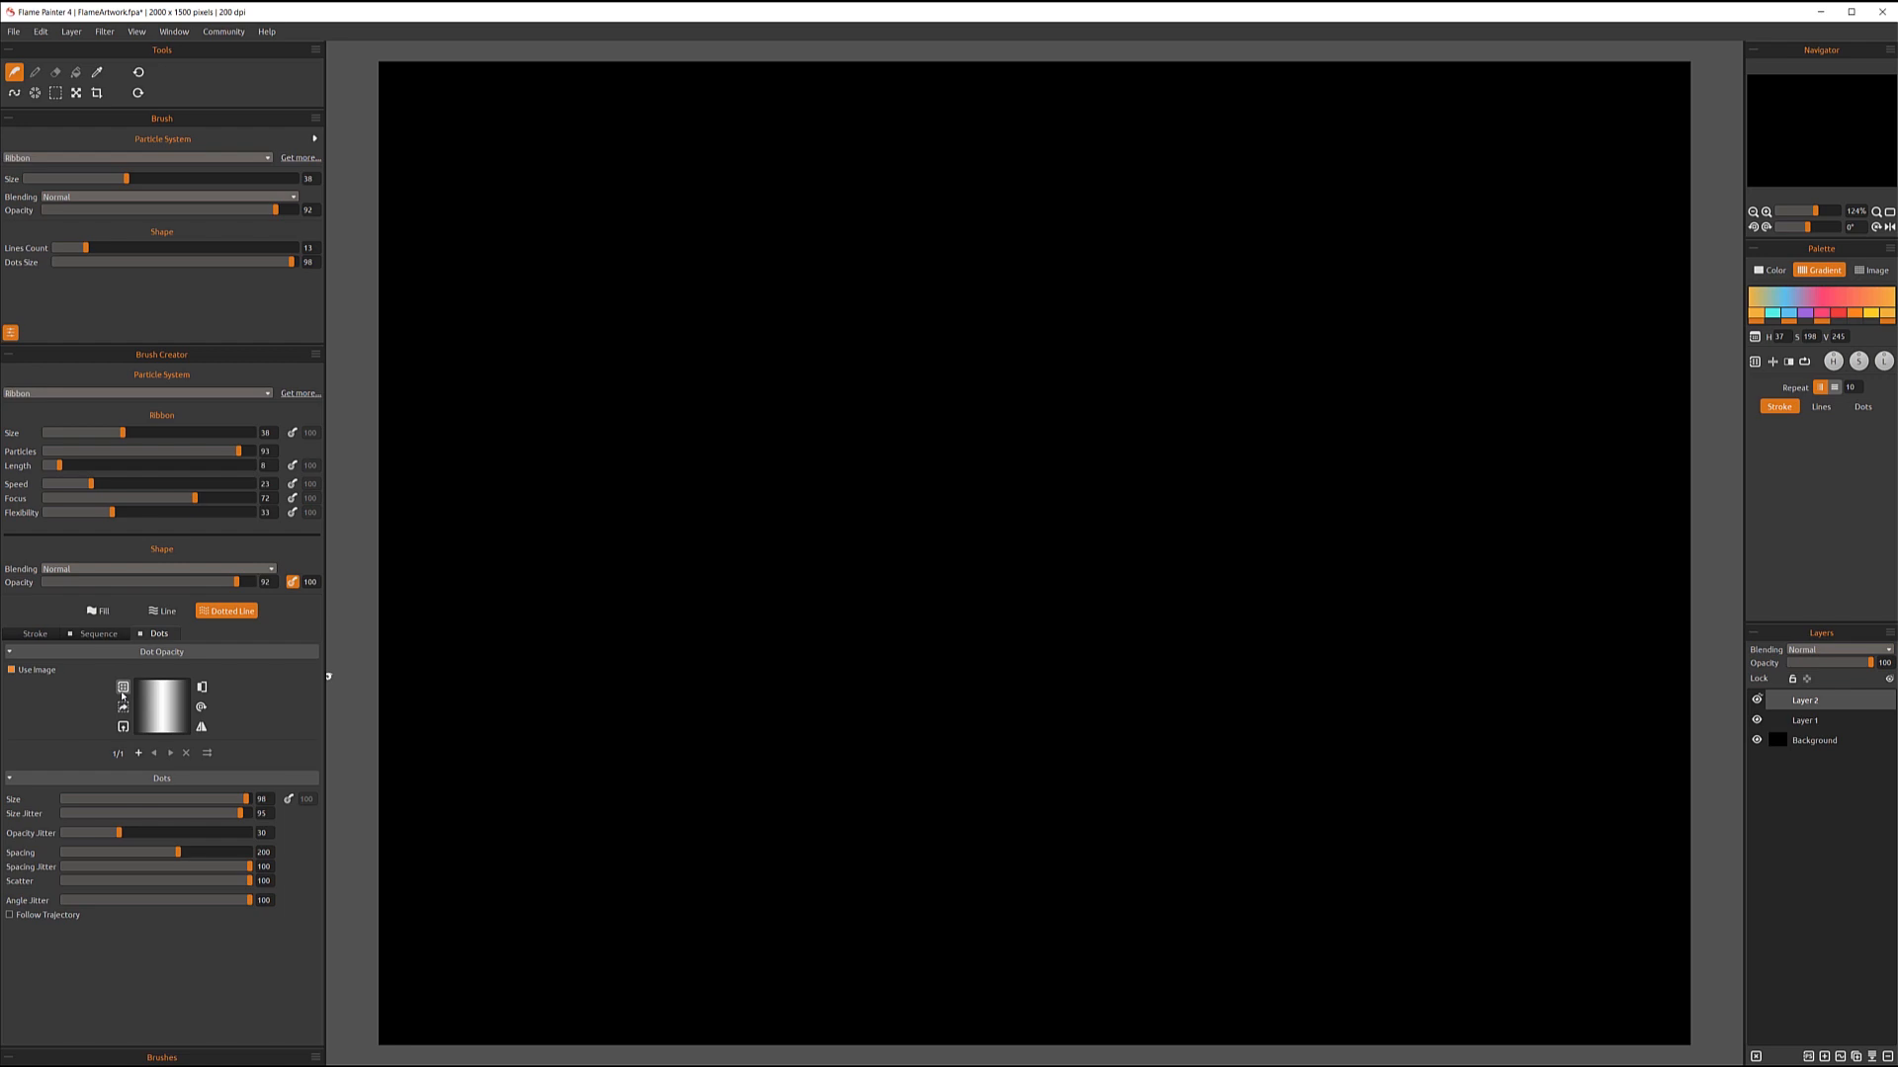
{"action": "left_click", "coordinate": [122, 695]}
{"action": "left_click", "coordinate": [350, 734]}
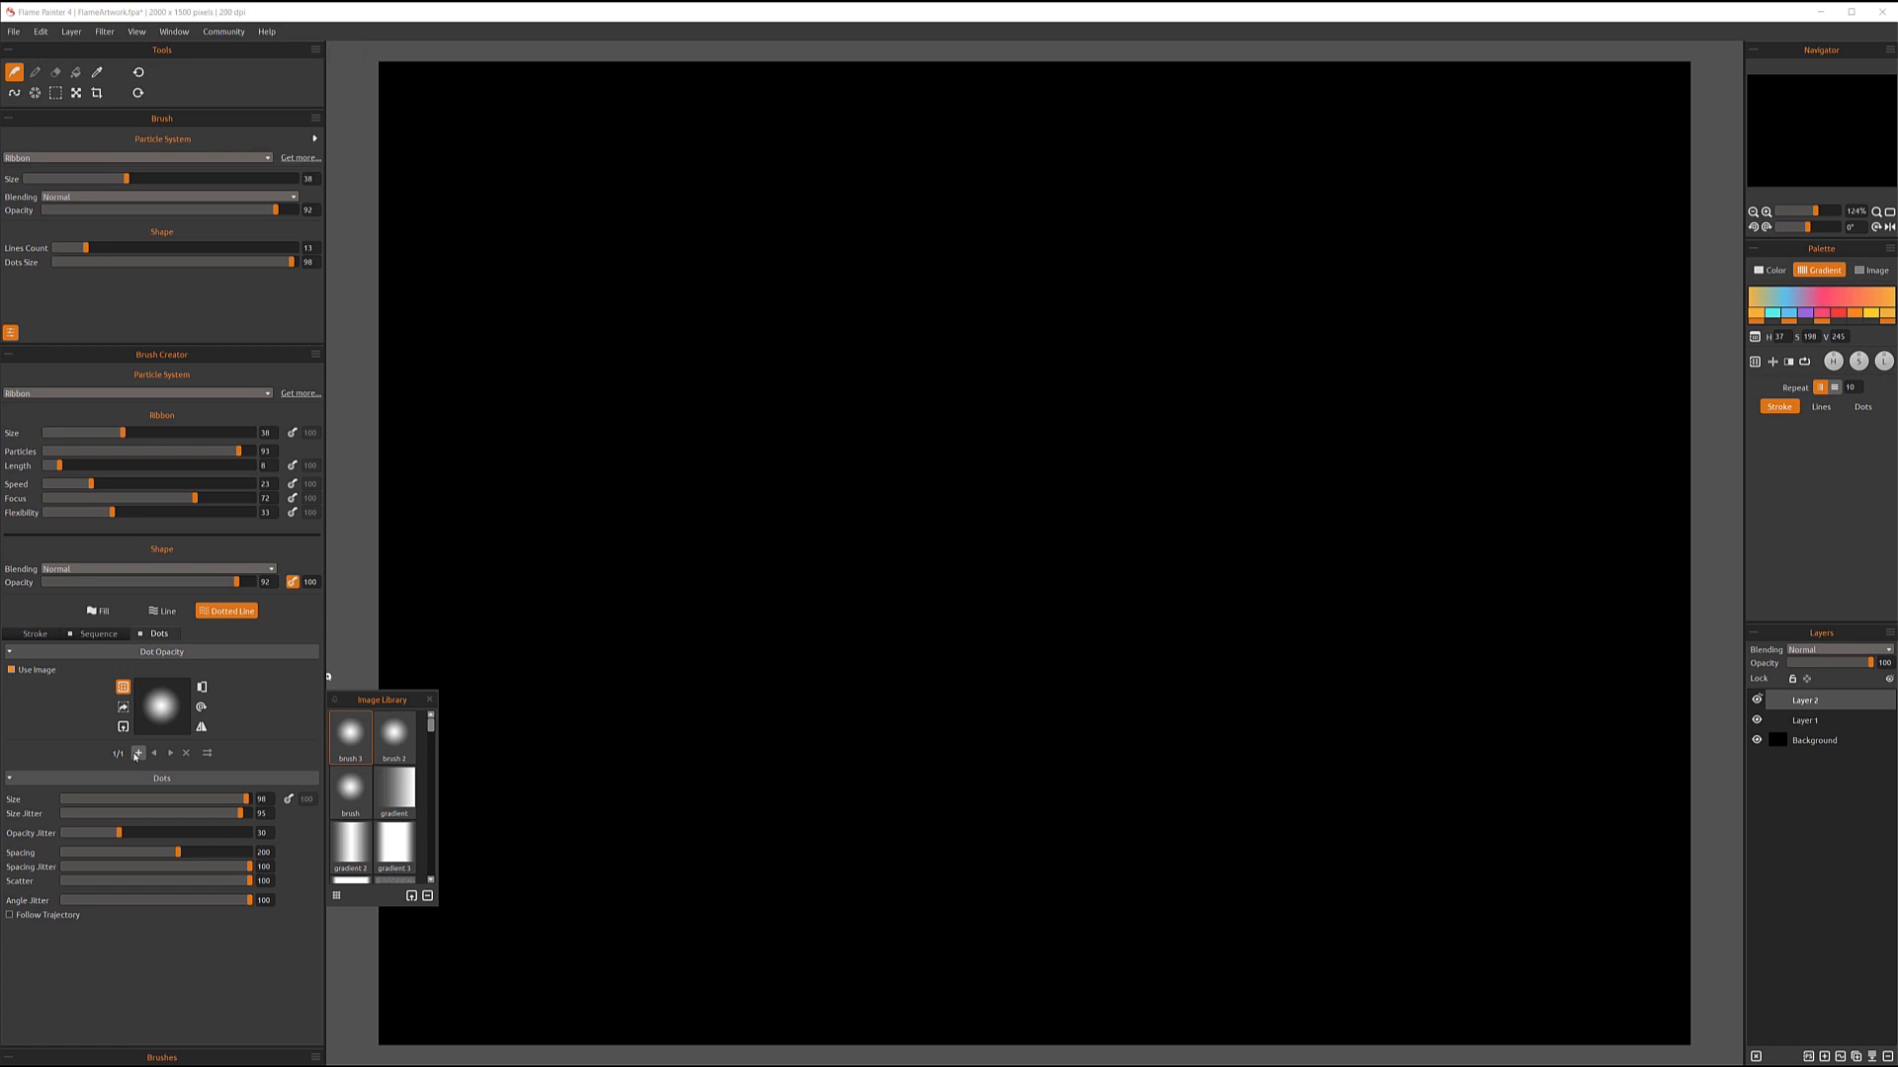
- Add a second dot image using the X shape and replace the first dot image with the six-numbered star shape
{"action": "left_click", "coordinate": [137, 754]}
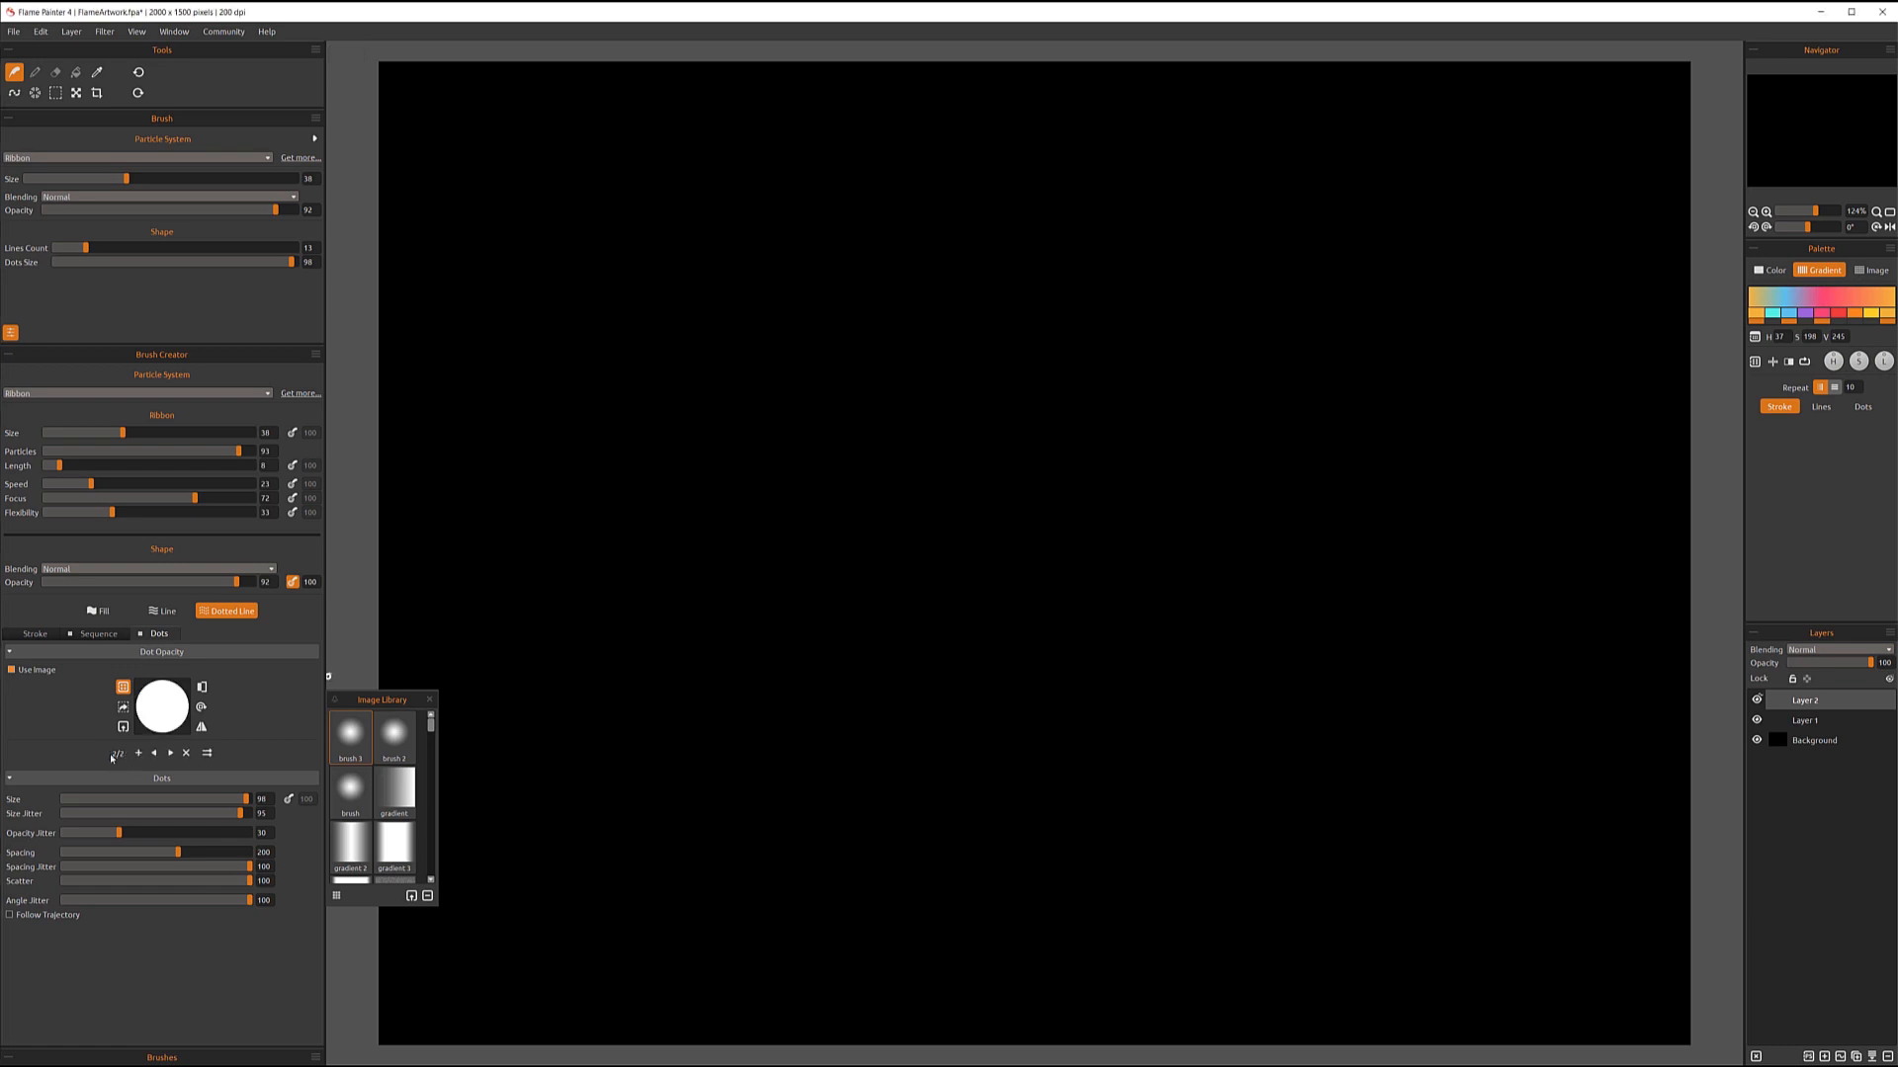
{"action": "left_click_drag", "start_coordinate": [429, 731], "coordinate": [429, 761]}
{"action": "left_click", "coordinate": [351, 801]}
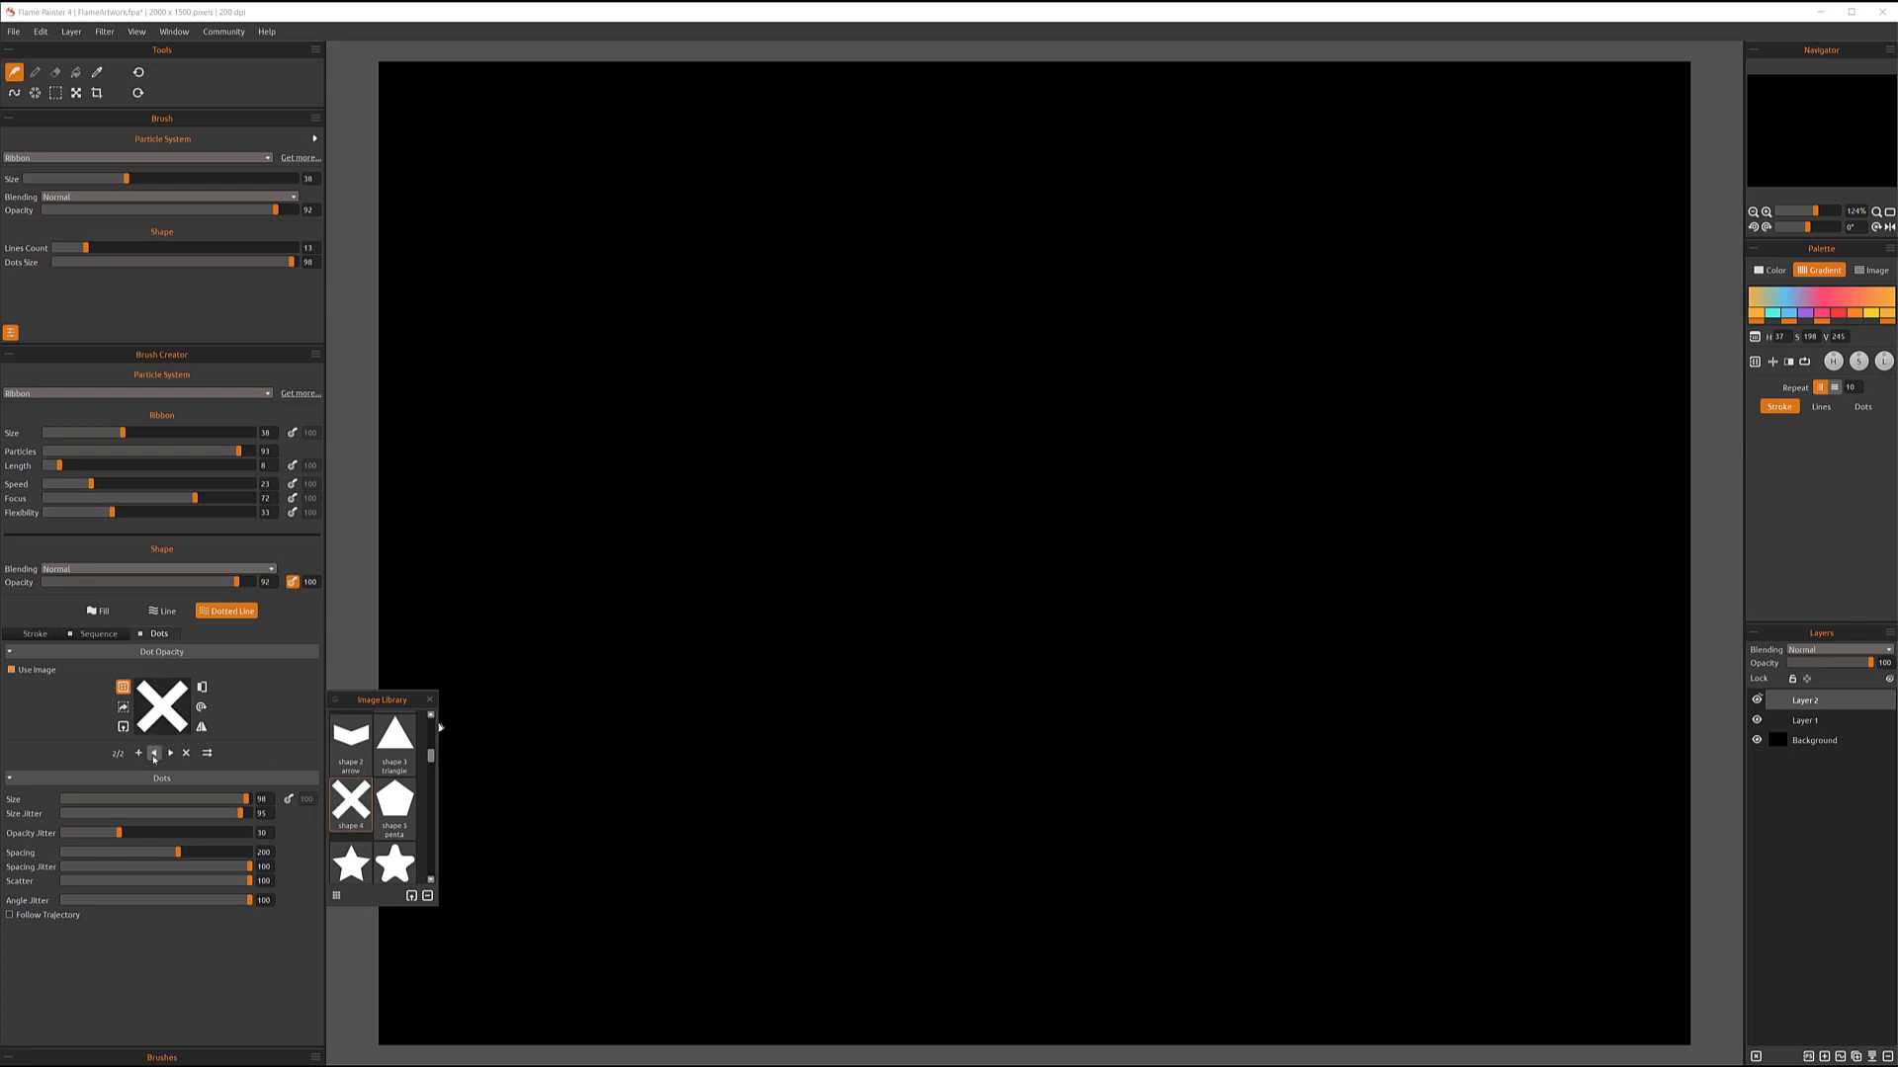
{"action": "left_click", "coordinate": [154, 754]}
{"action": "left_click", "coordinate": [350, 863]}
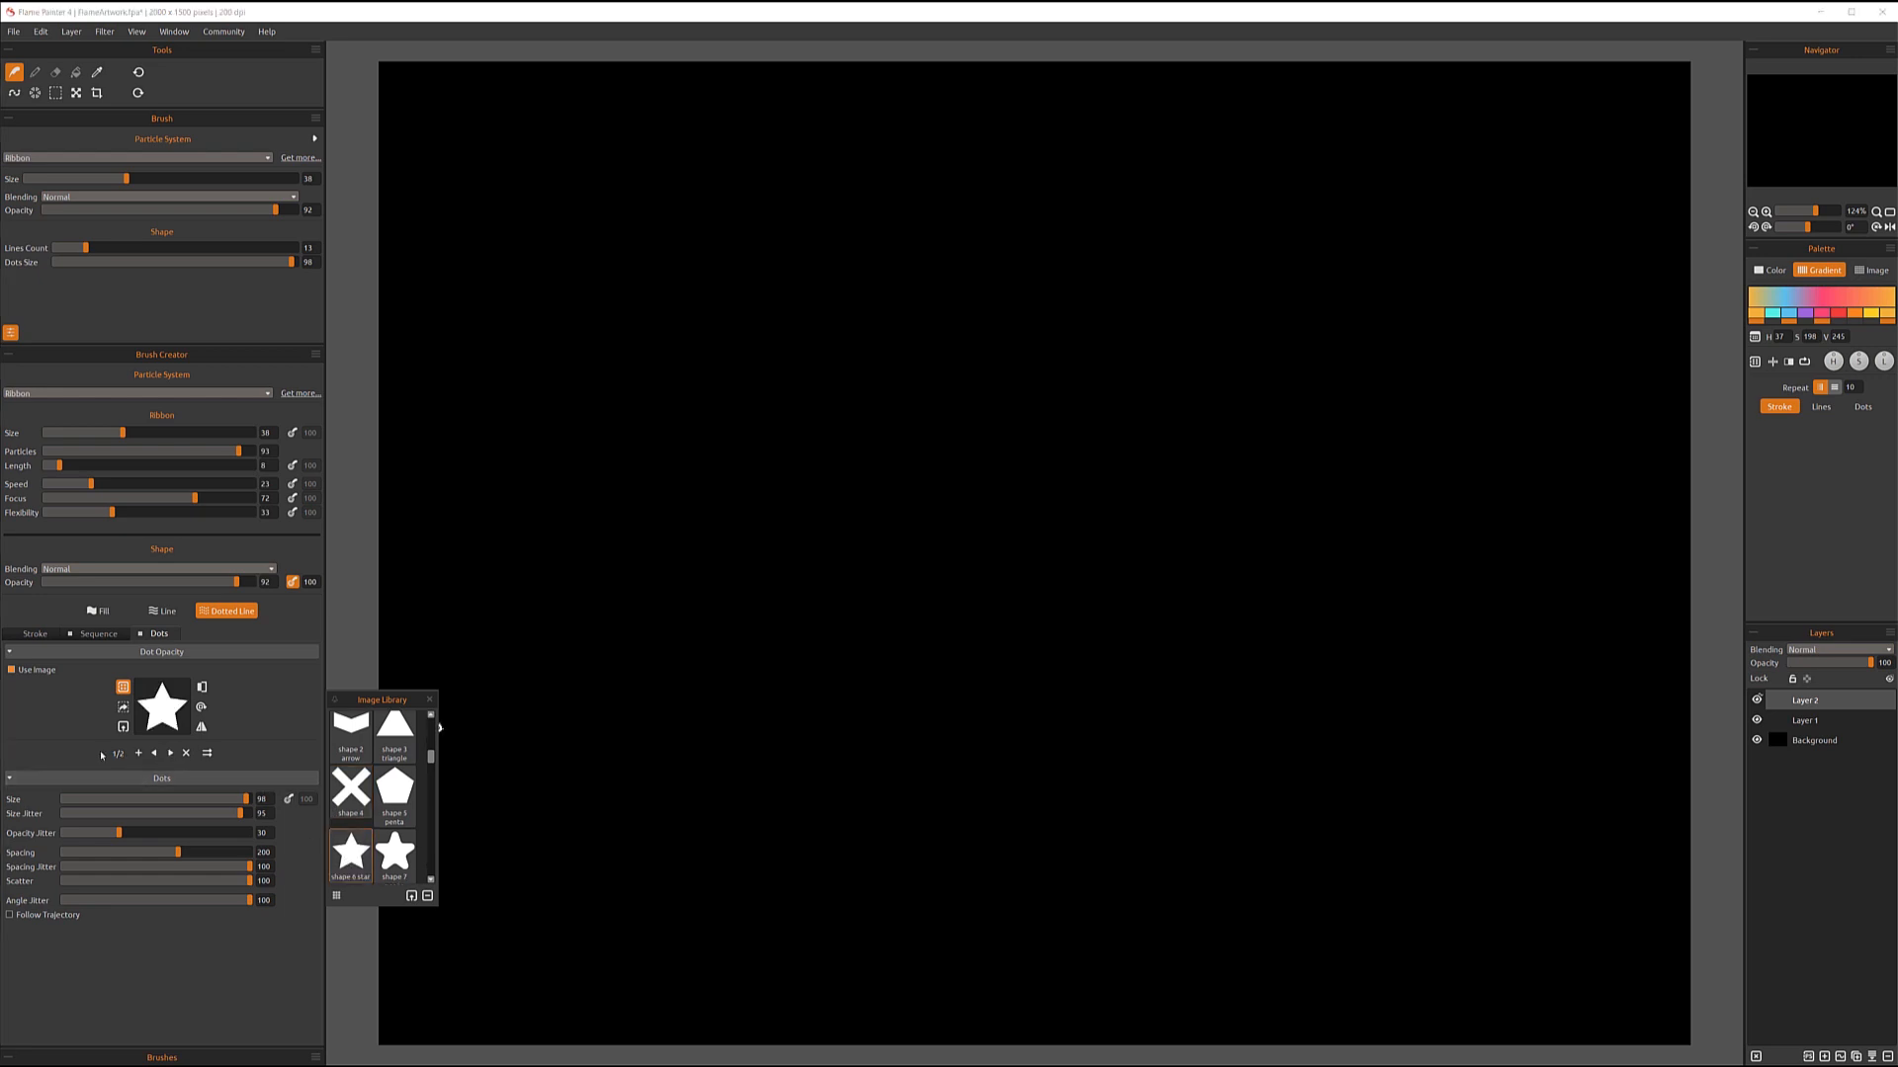
- Add a third dot image, assign it the triangle shape from the Image Library and close the library
{"action": "left_click", "coordinate": [170, 753]}
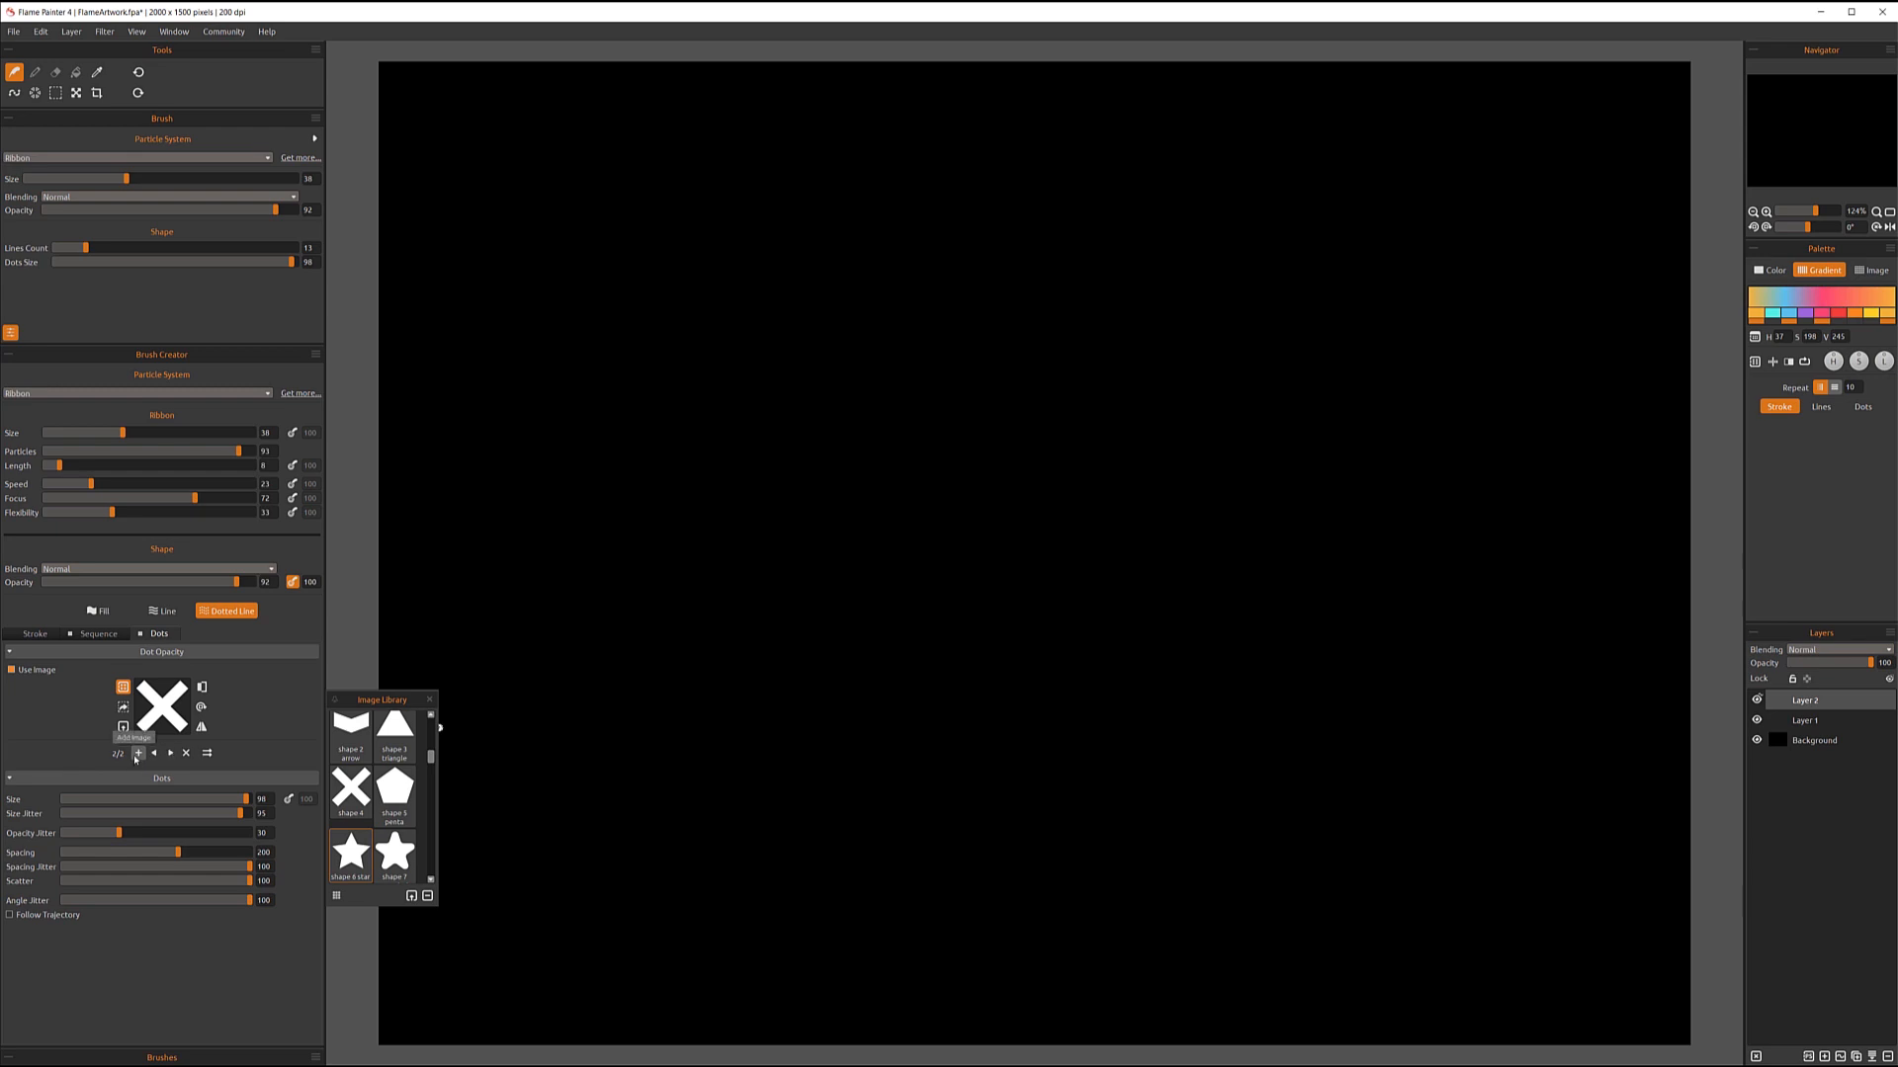
{"action": "left_click", "coordinate": [137, 756]}
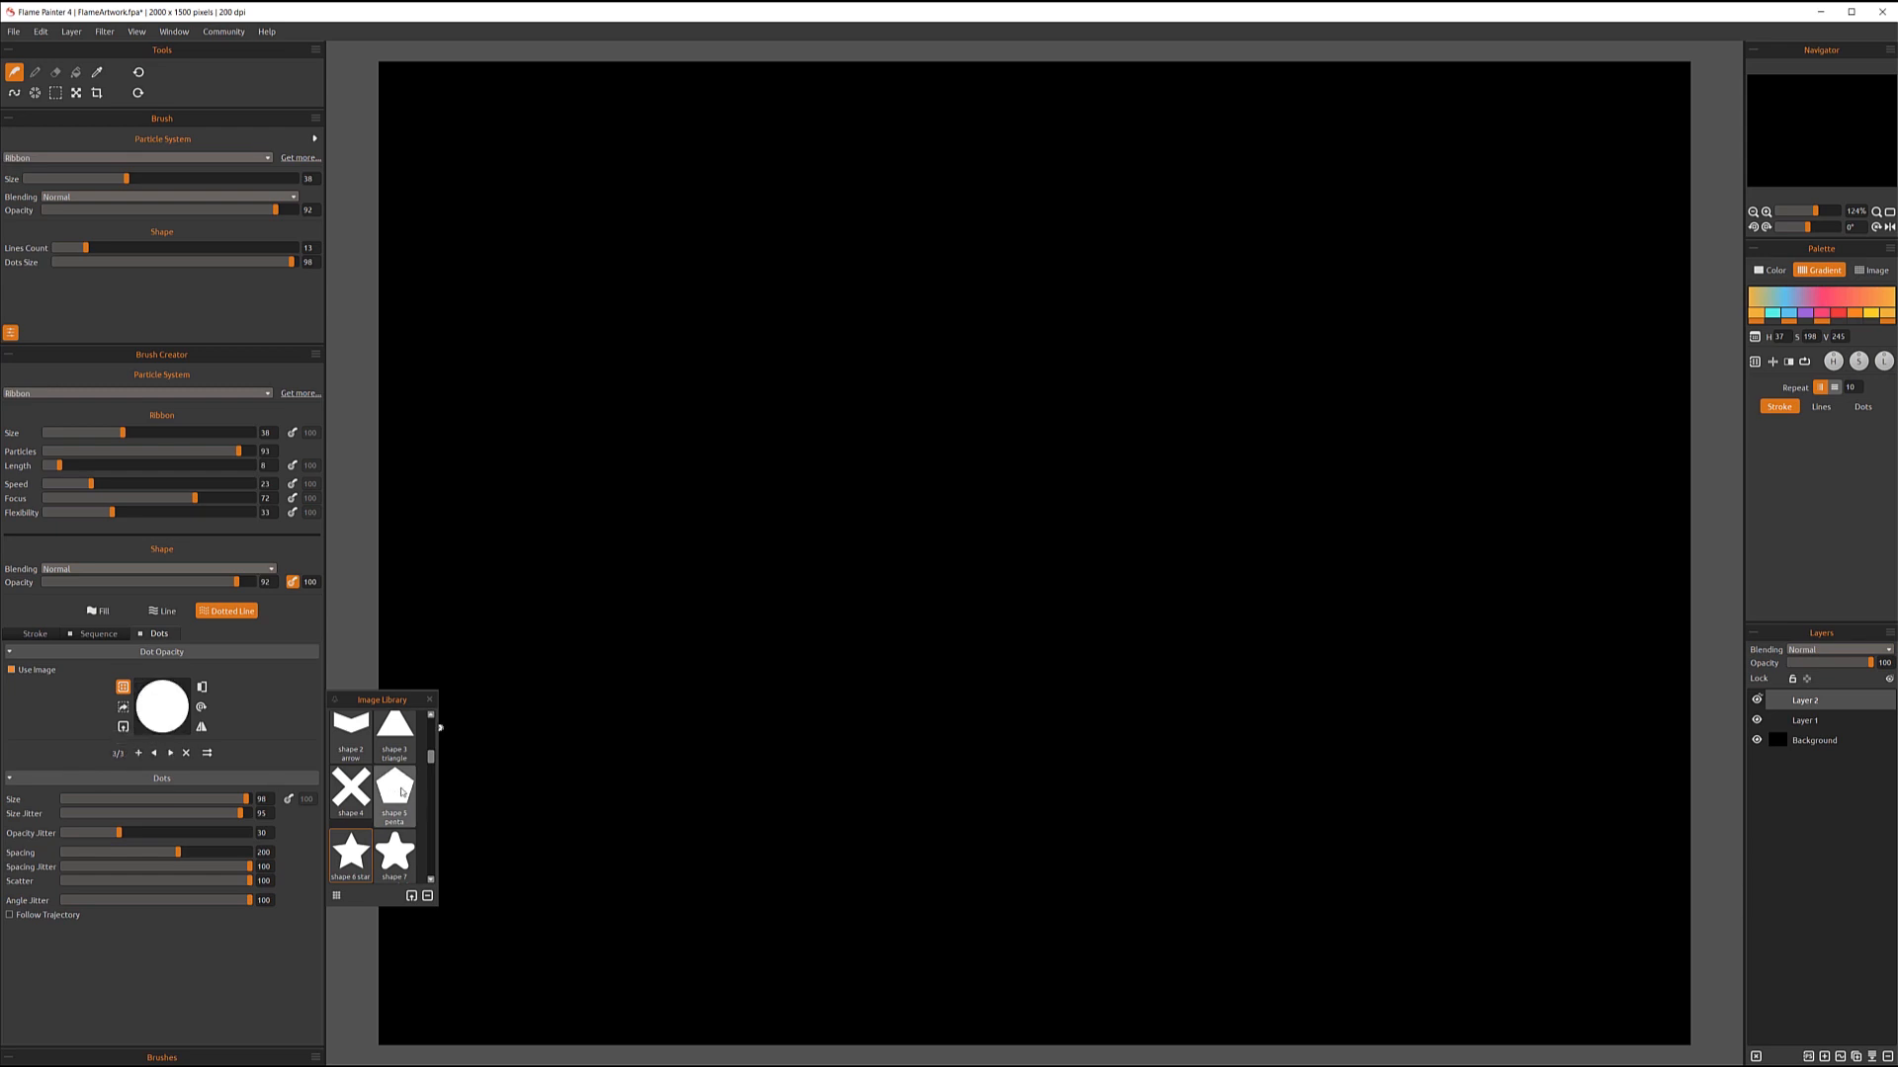
{"action": "scroll", "coordinate": [403, 815], "scroll_direction": "down", "scroll_amount": 3}
{"action": "scroll", "coordinate": [403, 815], "scroll_direction": "up", "scroll_amount": 6}
{"action": "scroll", "coordinate": [403, 815], "scroll_direction": "down", "scroll_amount": 3}
{"action": "left_click", "coordinate": [392, 791]}
{"action": "left_click", "coordinate": [395, 728]}
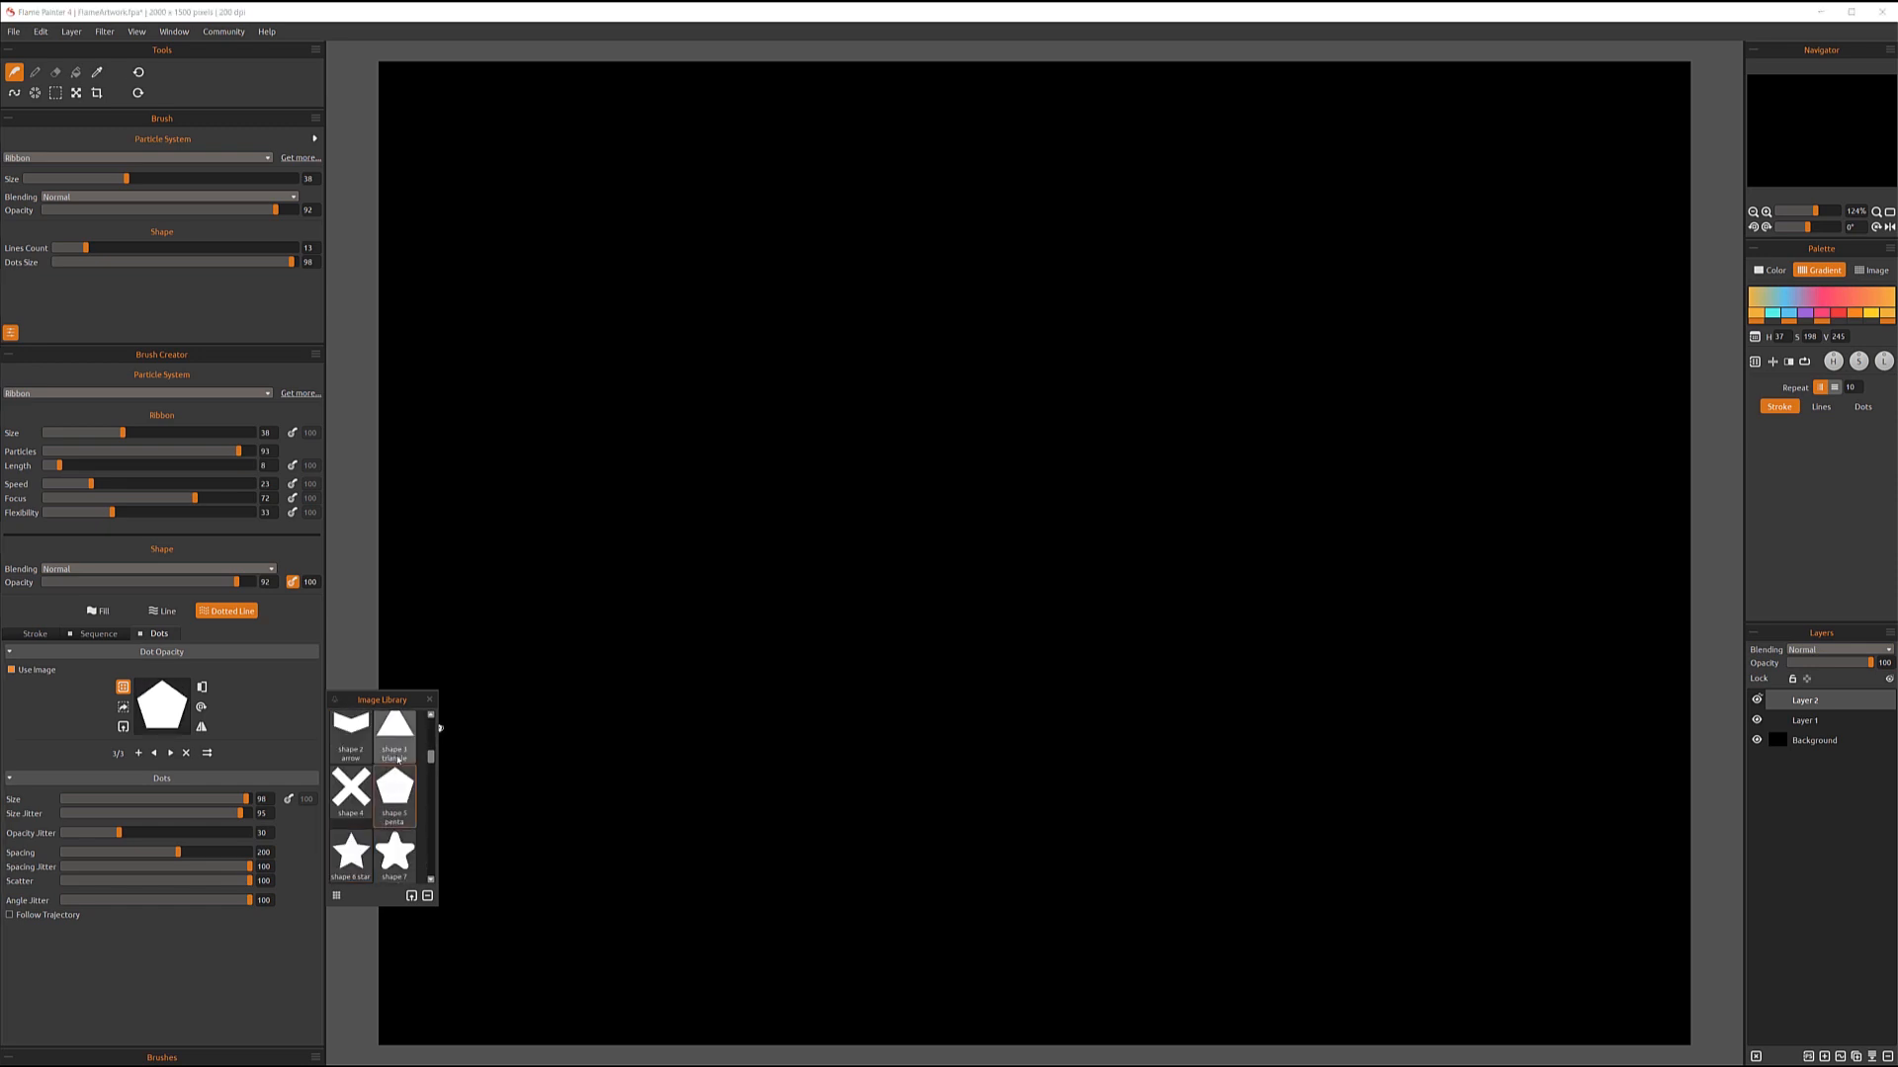
{"action": "left_click", "coordinate": [431, 713]}
{"action": "left_click", "coordinate": [430, 700]}
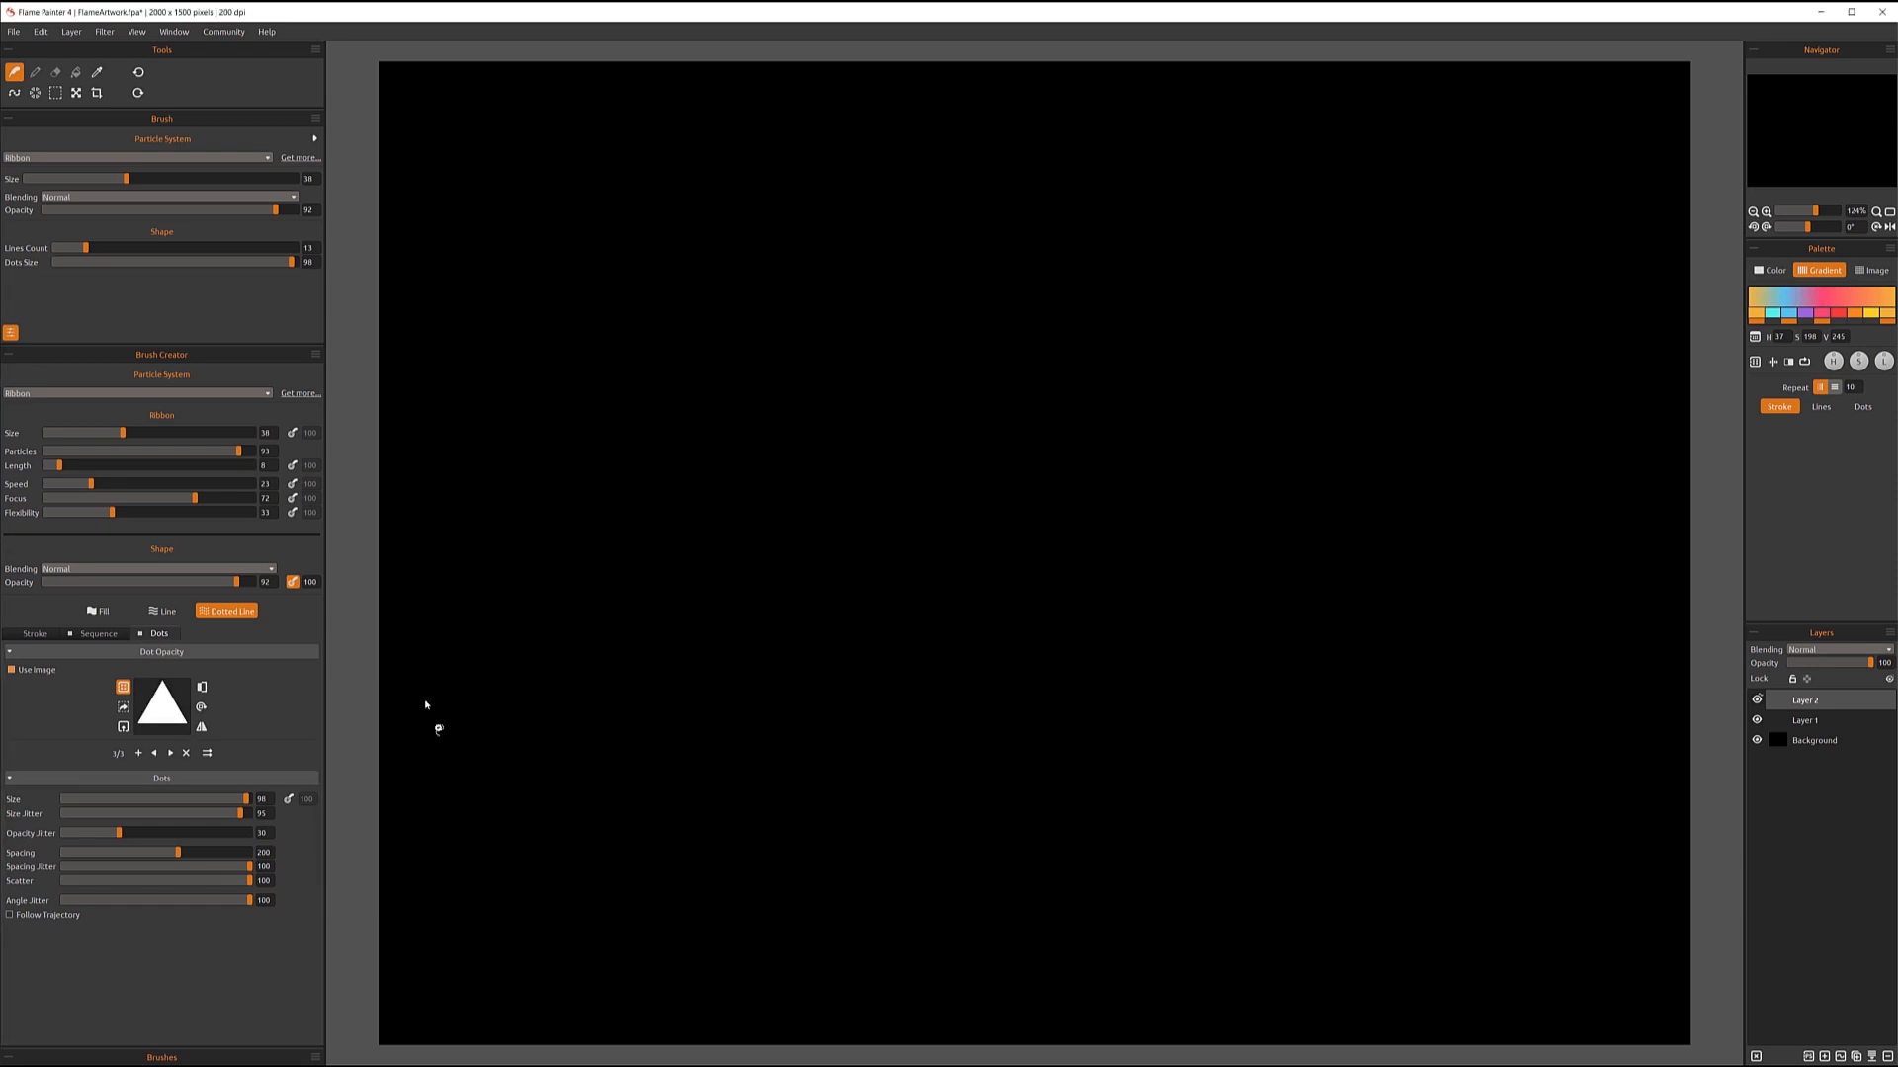
- Paint a long looping stroke across the canvas with the star, X and triangle dot images
{"action": "left_click", "coordinate": [155, 755]}
{"action": "left_click", "coordinate": [155, 754]}
{"action": "mouse_move", "coordinate": [476, 680]}
{"action": "left_mouse_down"}
{"action": "mouse_move", "coordinate": [510, 500]}
{"action": "mouse_move", "coordinate": [598, 388]}
{"action": "mouse_move", "coordinate": [826, 339]}
{"action": "mouse_move", "coordinate": [793, 453]}
{"action": "mouse_move", "coordinate": [634, 614]}
{"action": "left_mouse_up"}
{"action": "mouse_move", "coordinate": [673, 740]}
{"action": "left_mouse_down"}
{"action": "mouse_move", "coordinate": [808, 816]}
{"action": "mouse_move", "coordinate": [997, 826]}
{"action": "mouse_move", "coordinate": [1222, 648]}
{"action": "mouse_move", "coordinate": [1202, 510]}
{"action": "mouse_move", "coordinate": [1138, 391]}
{"action": "mouse_move", "coordinate": [1061, 349]}
{"action": "mouse_move", "coordinate": [953, 373]}
{"action": "mouse_move", "coordinate": [939, 491]}
{"action": "mouse_move", "coordinate": [1281, 679]}
{"action": "mouse_move", "coordinate": [1403, 712]}
{"action": "mouse_move", "coordinate": [1633, 895]}
{"action": "left_mouse_up"}
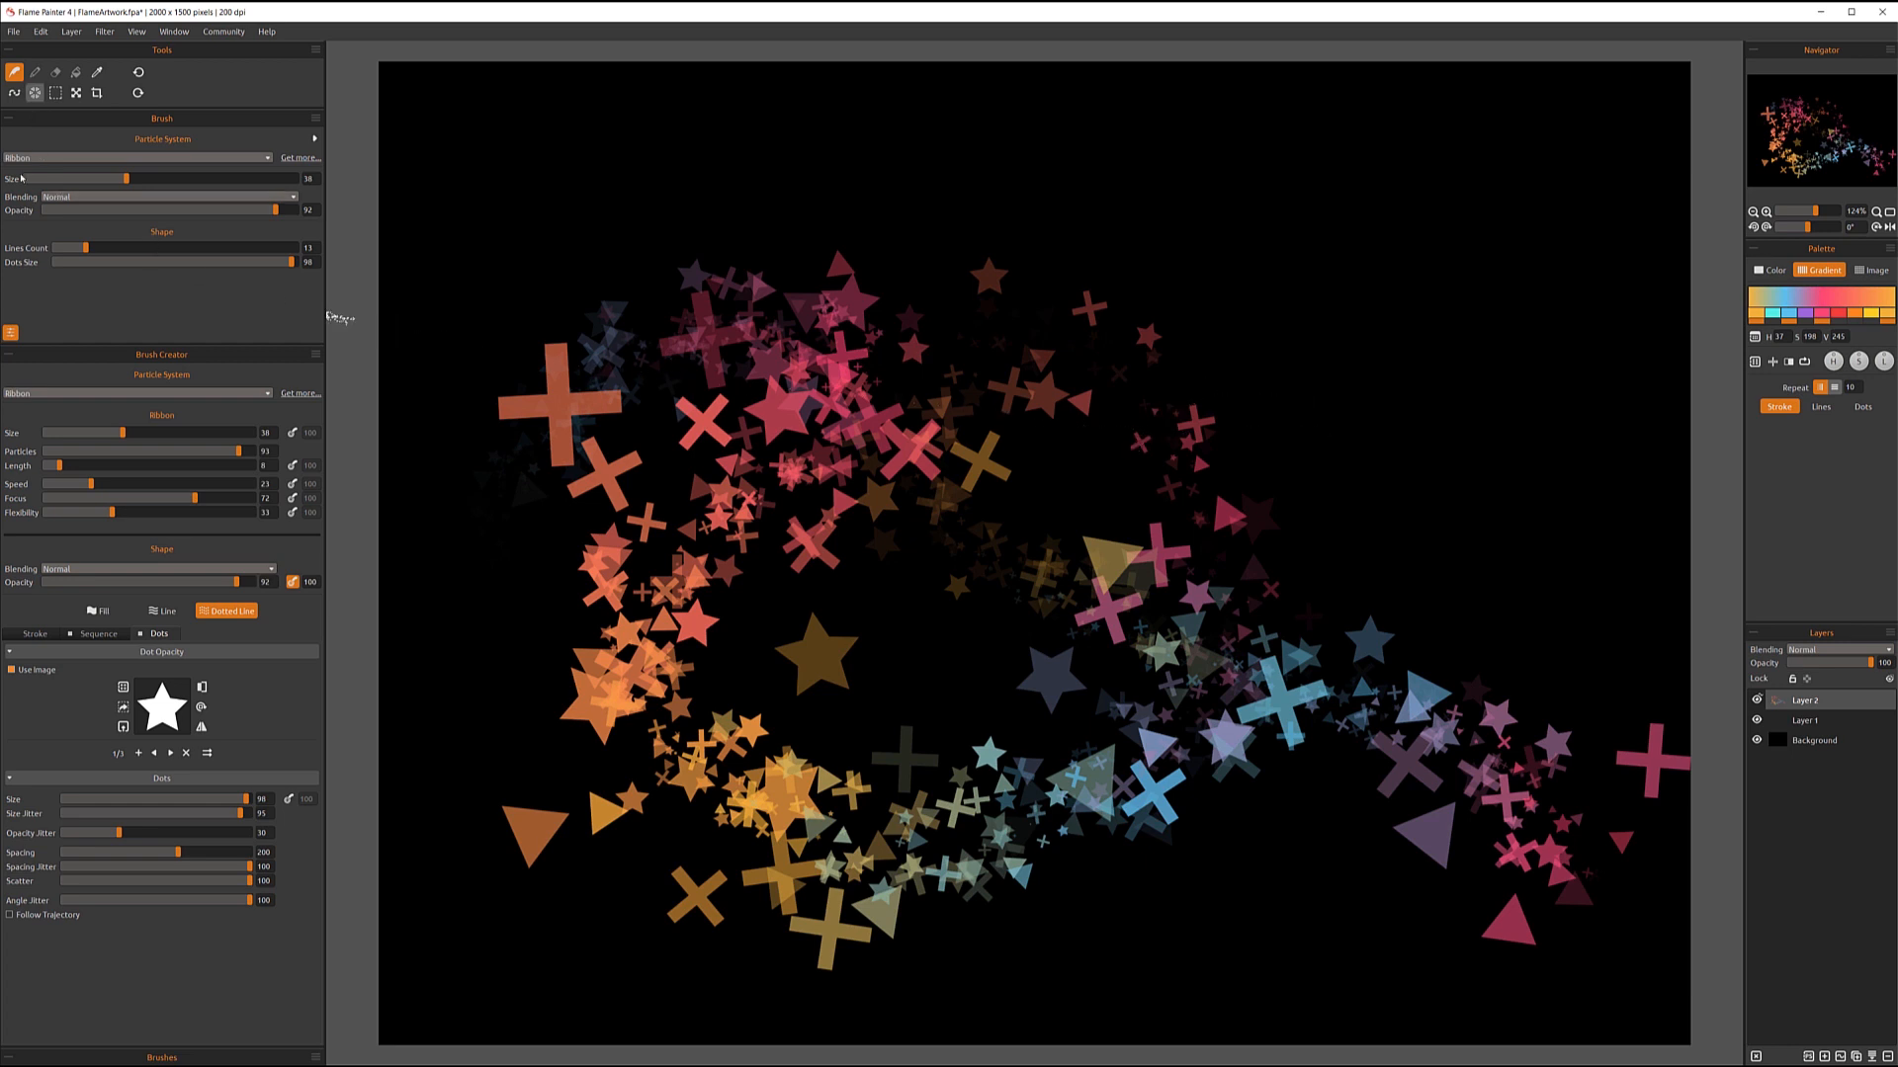
- Open the painted stroke's vector path for editing and try to move a path point at its upper-left bend
{"action": "left_click", "coordinate": [14, 92]}
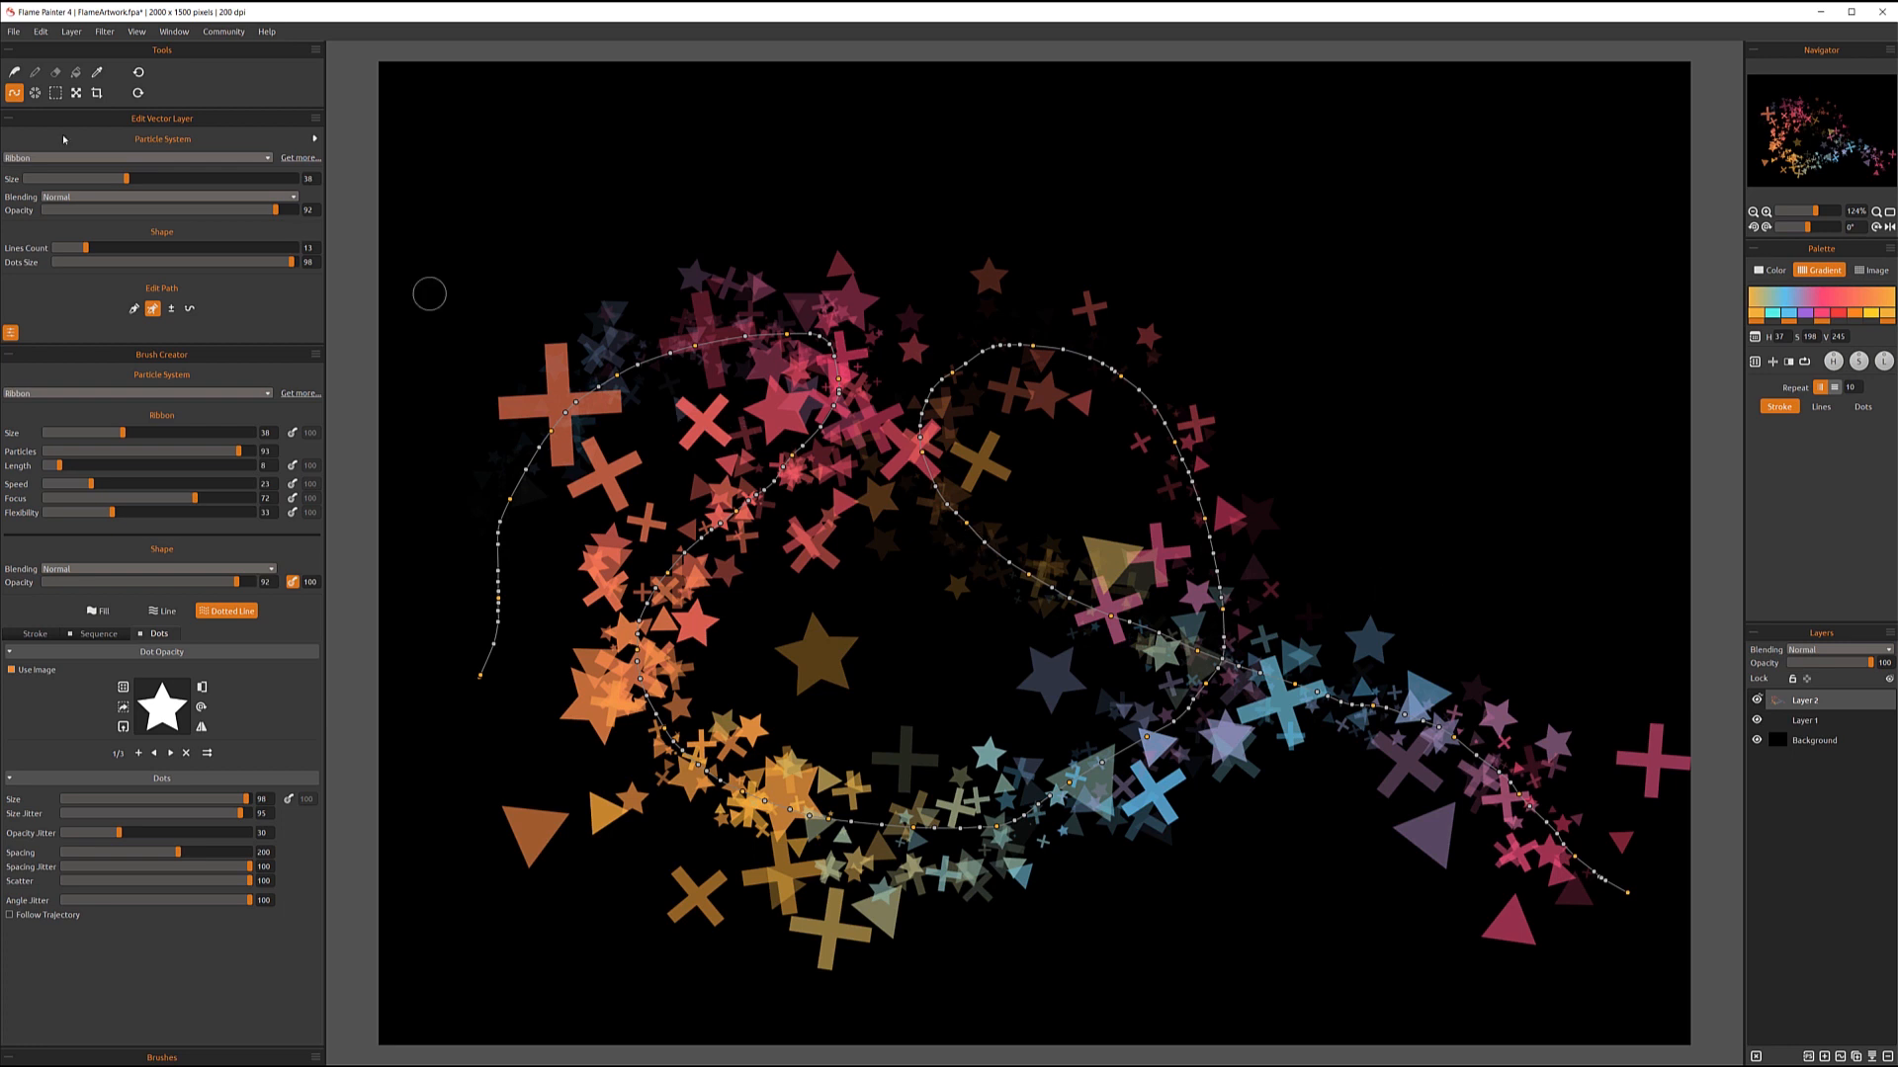
{"action": "left_click", "coordinate": [133, 308]}
{"action": "left_click_drag", "start_coordinate": [827, 347], "coordinate": [760, 431]}
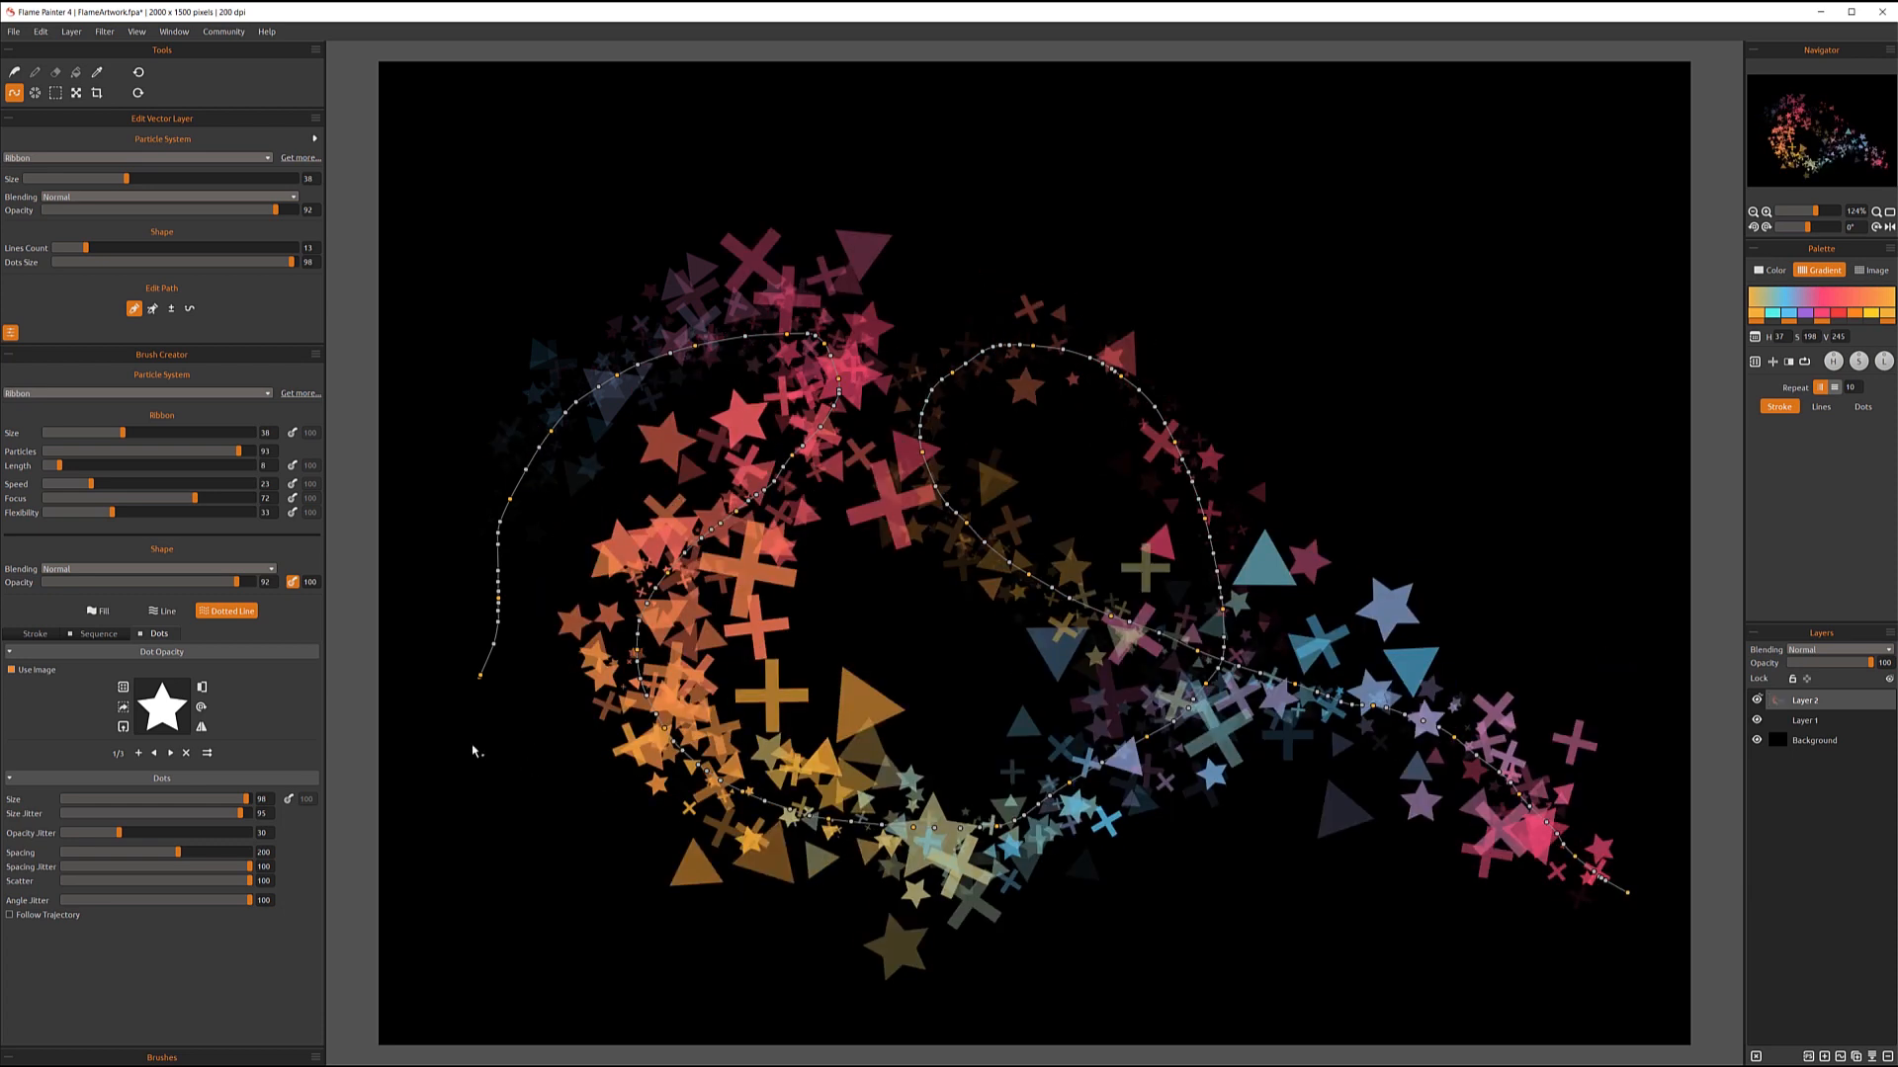
- Remove the star and X dot images and replace the remaining triangle with the splat shape from the Image Library
{"action": "left_click", "coordinate": [187, 753]}
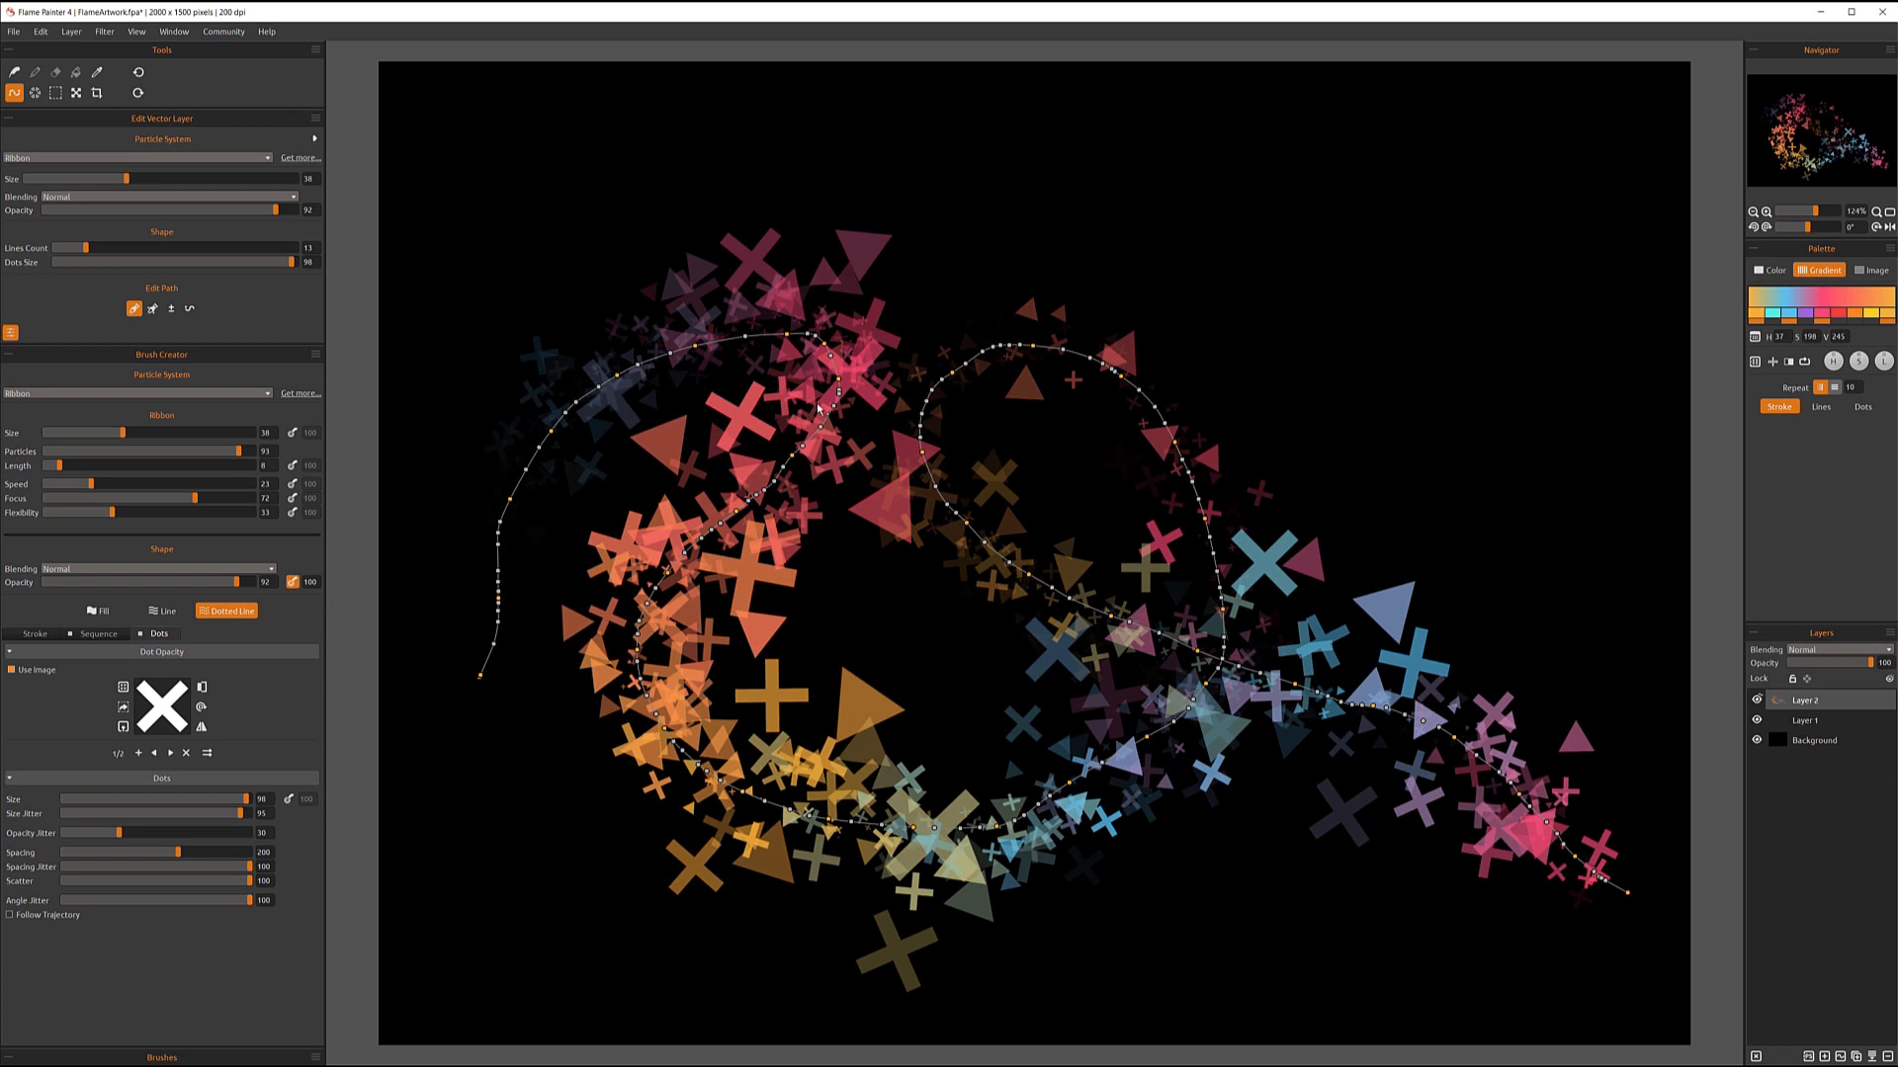
{"action": "left_click", "coordinate": [186, 753]}
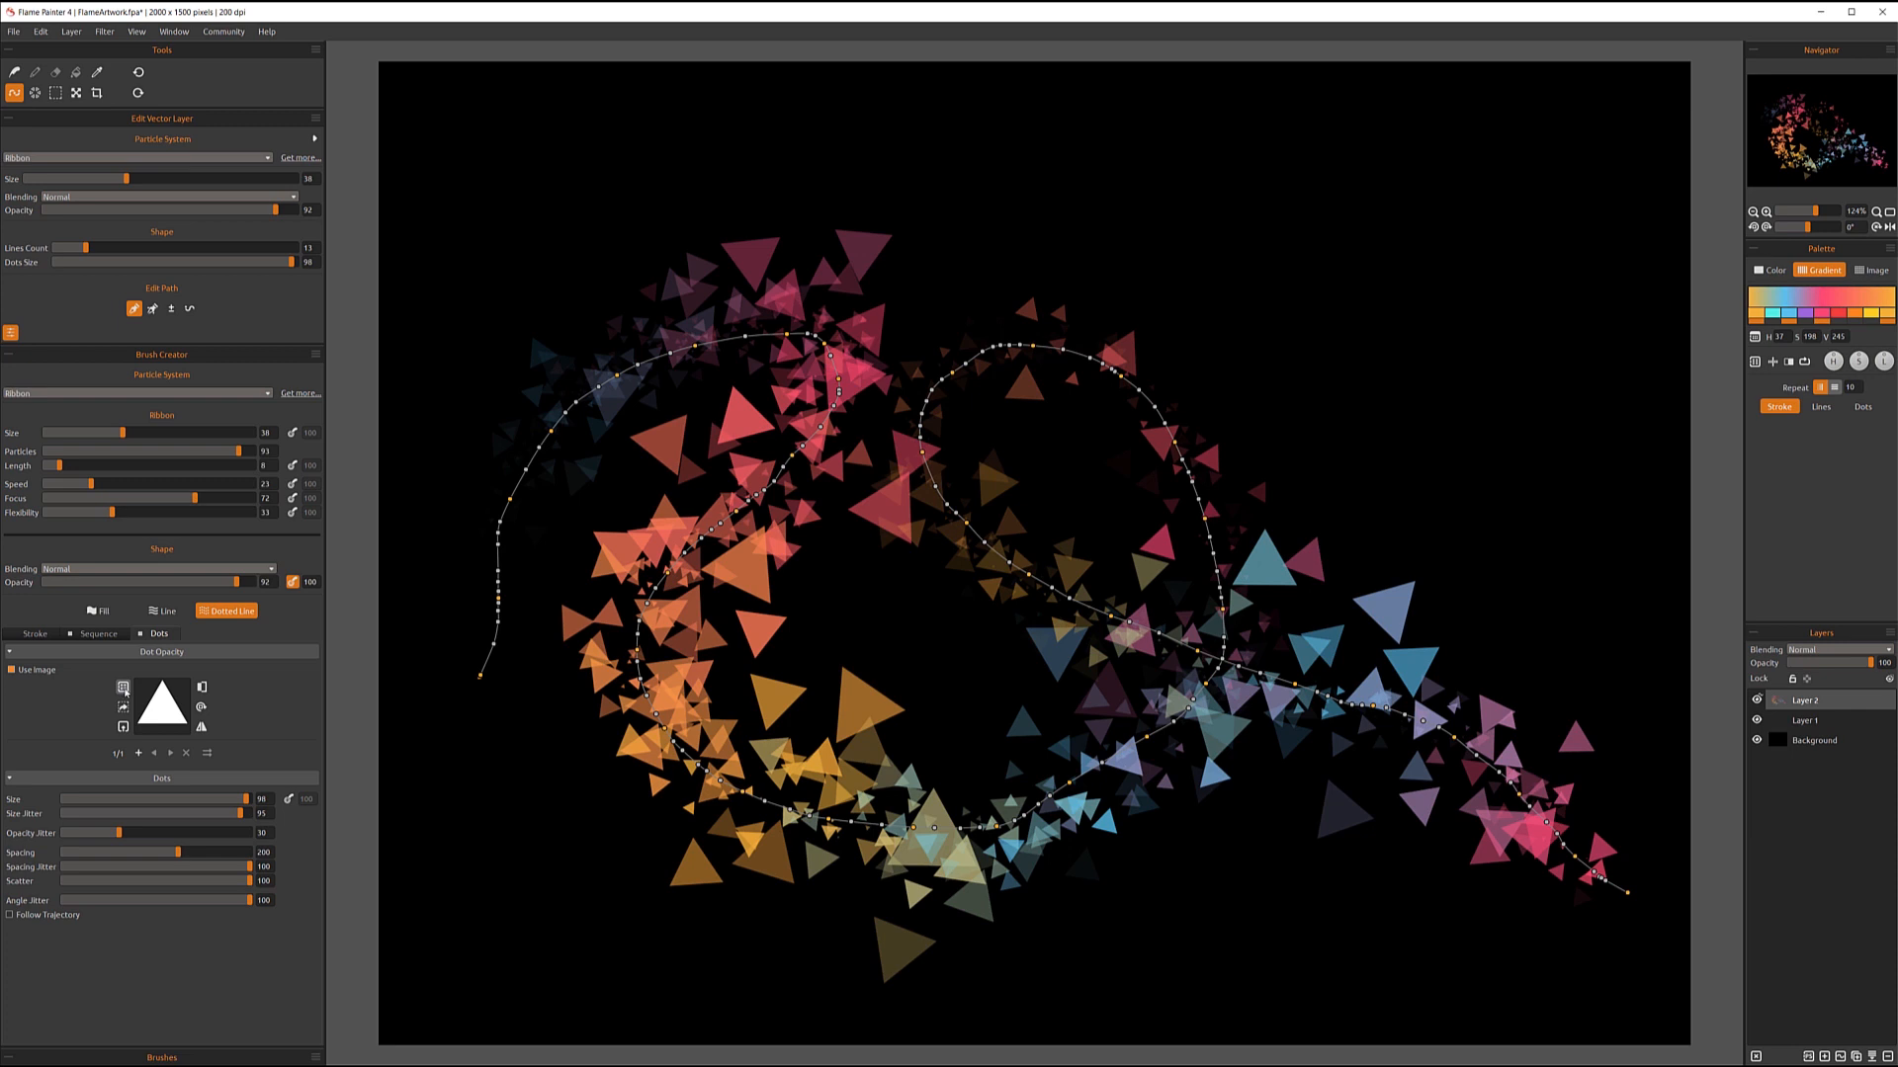
{"action": "left_click", "coordinate": [124, 688]}
{"action": "left_click_drag", "start_coordinate": [430, 757], "coordinate": [422, 852]}
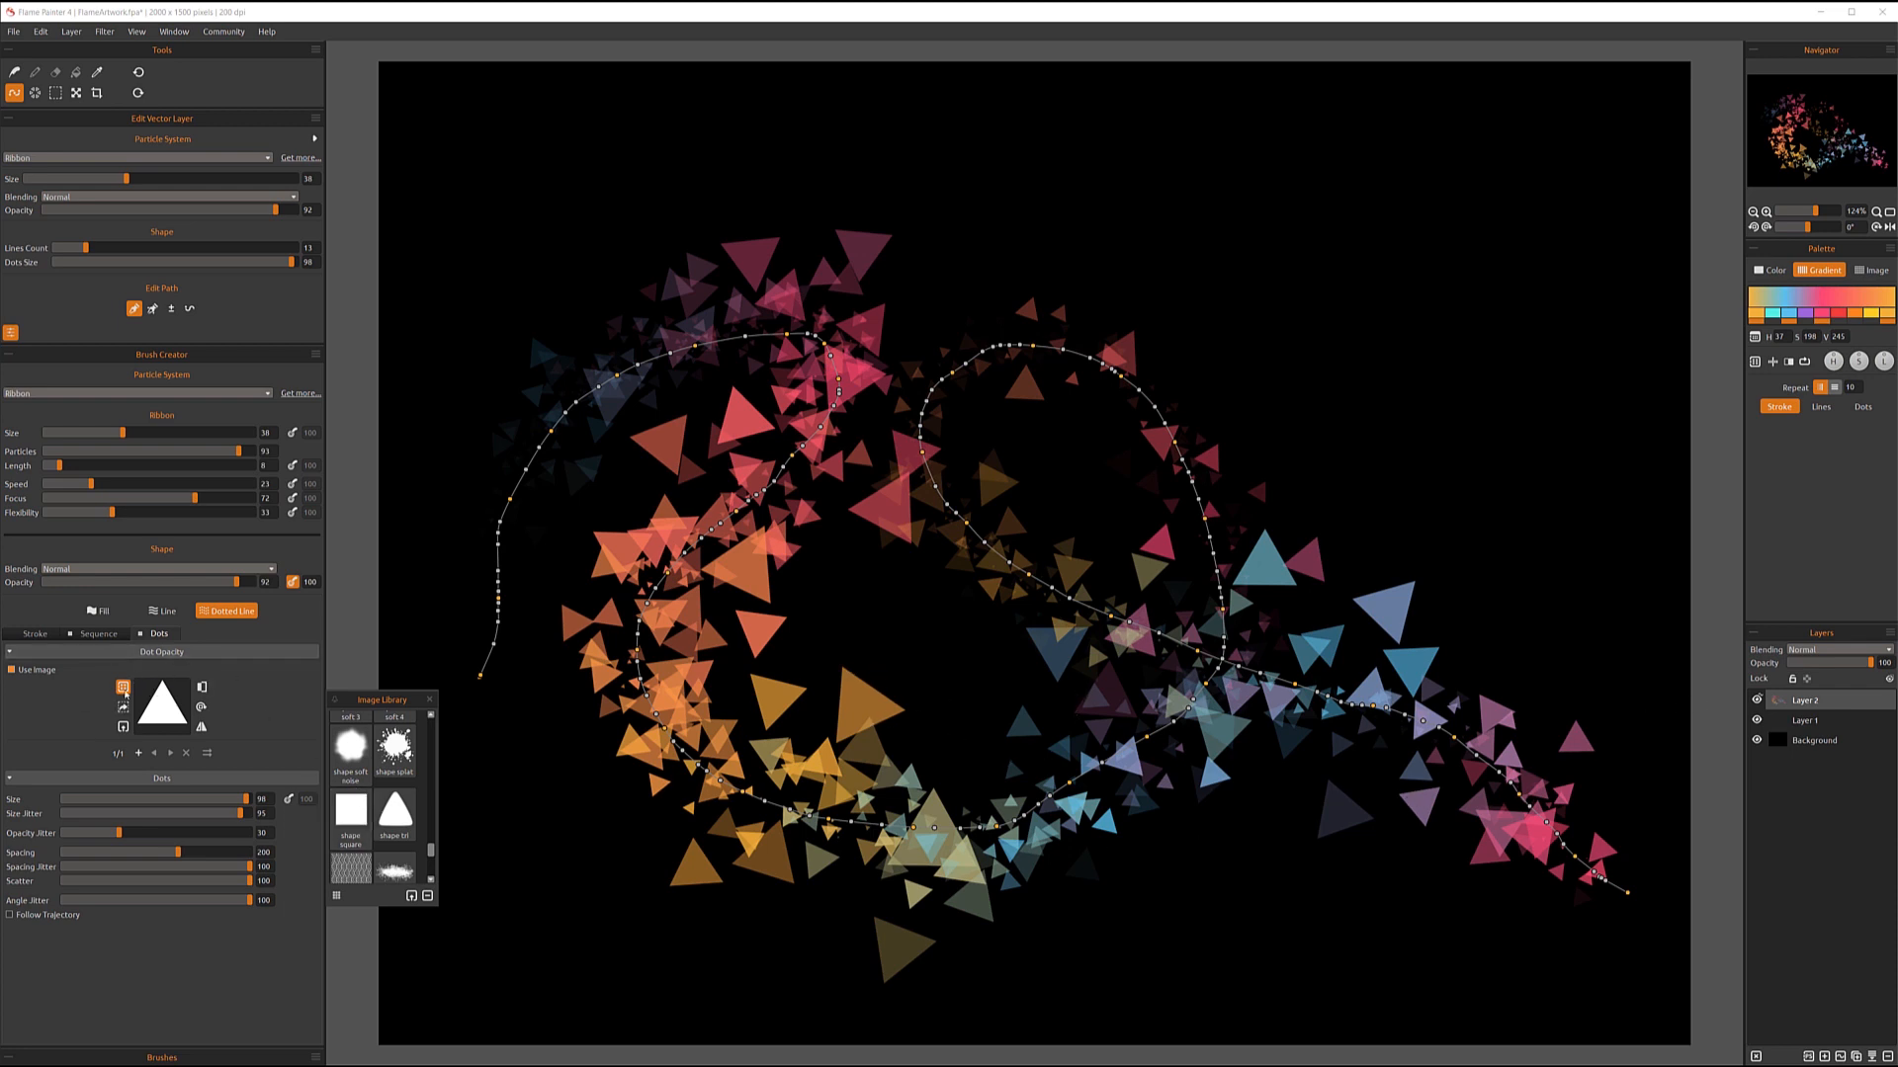
{"action": "left_click", "coordinate": [394, 749]}
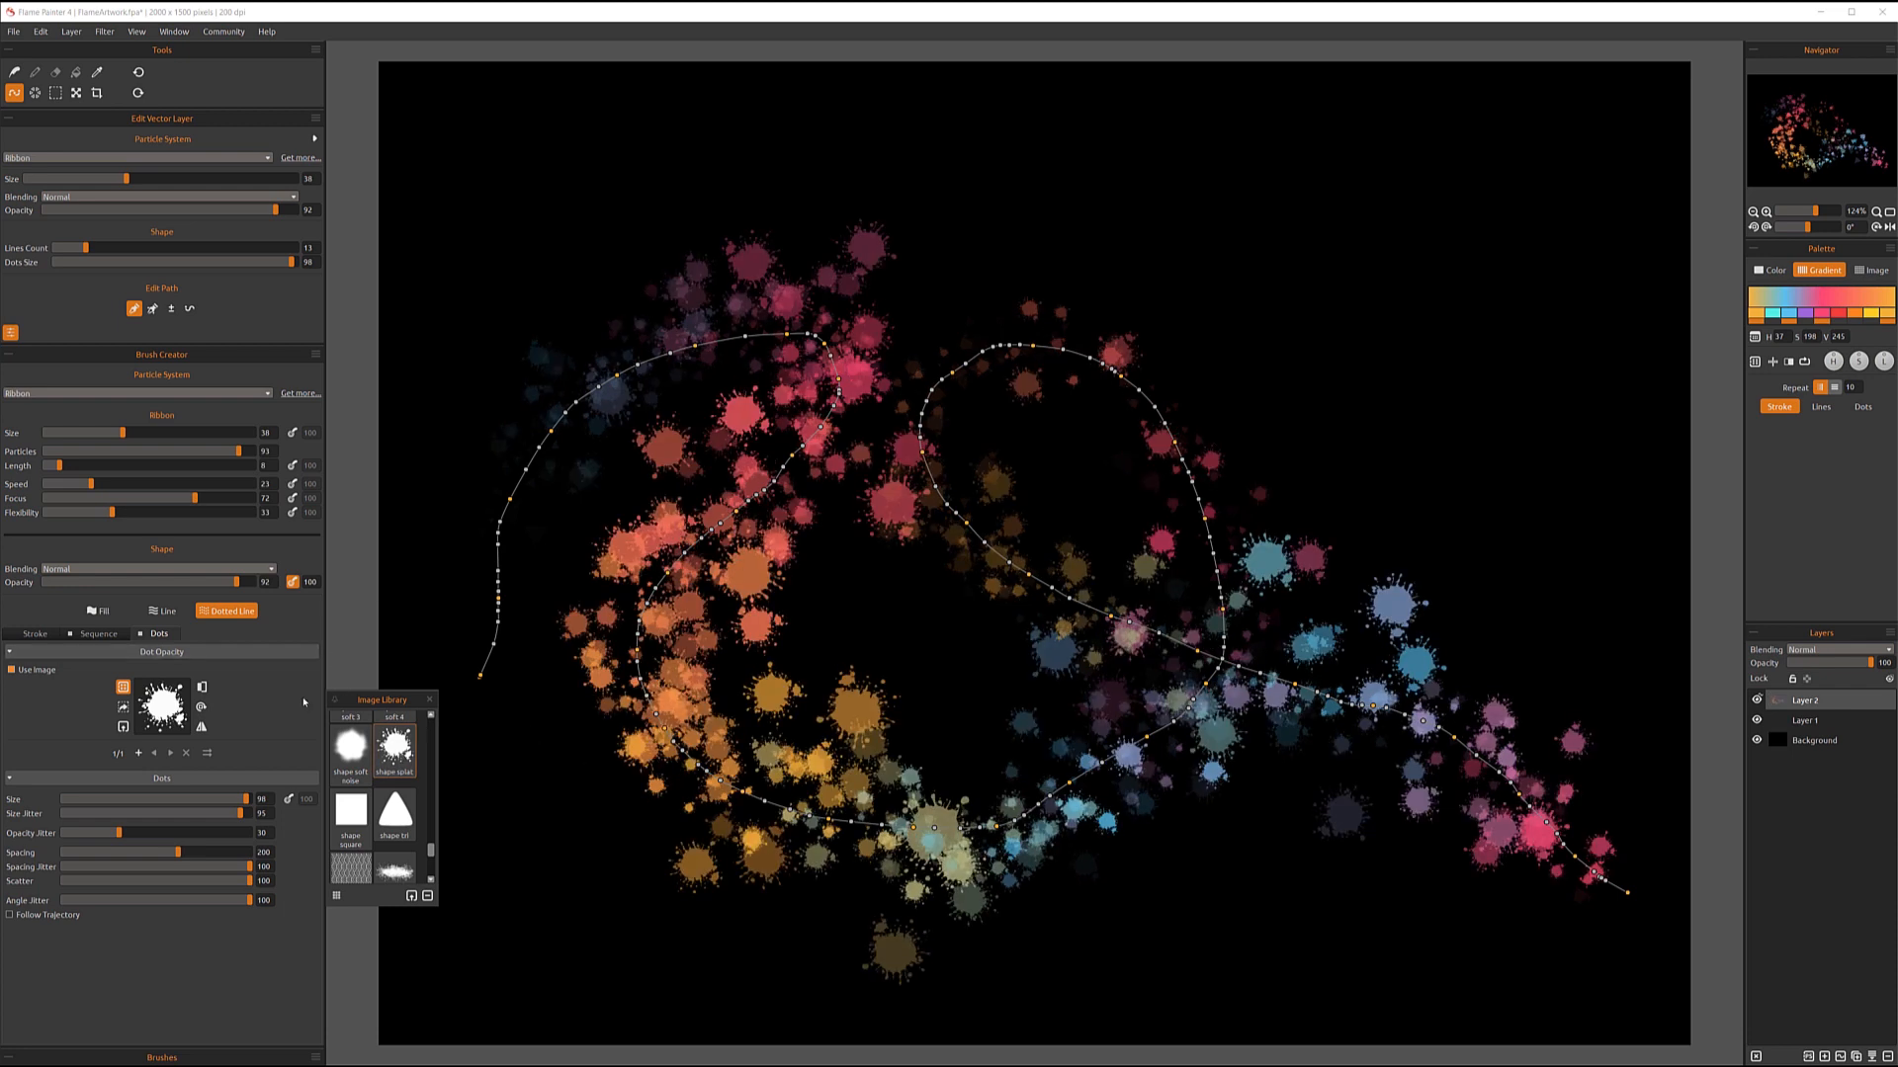
{"action": "left_click", "coordinate": [431, 700]}
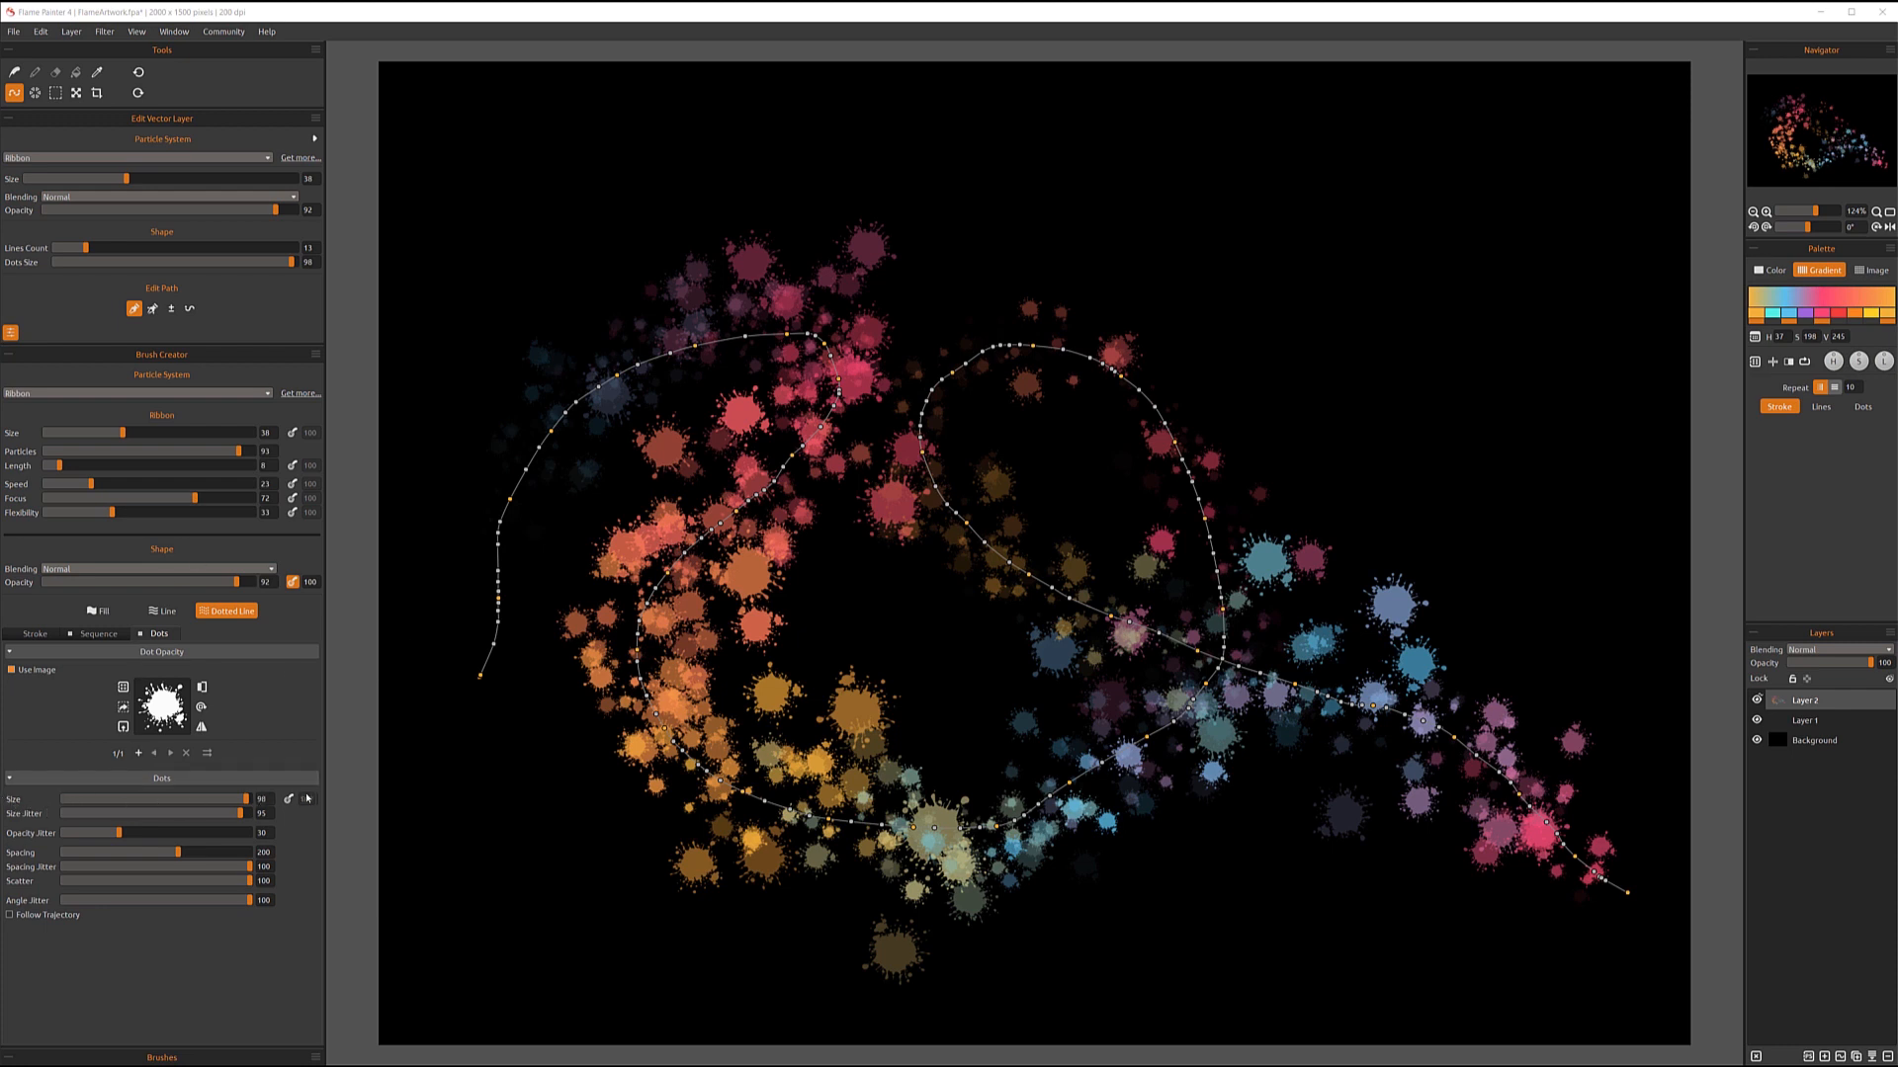
- Try dot sizes of 87 and 51 on the stroke with the size's pressure control switched on at 50
{"action": "left_click_drag", "start_coordinate": [246, 801], "coordinate": [203, 803]}
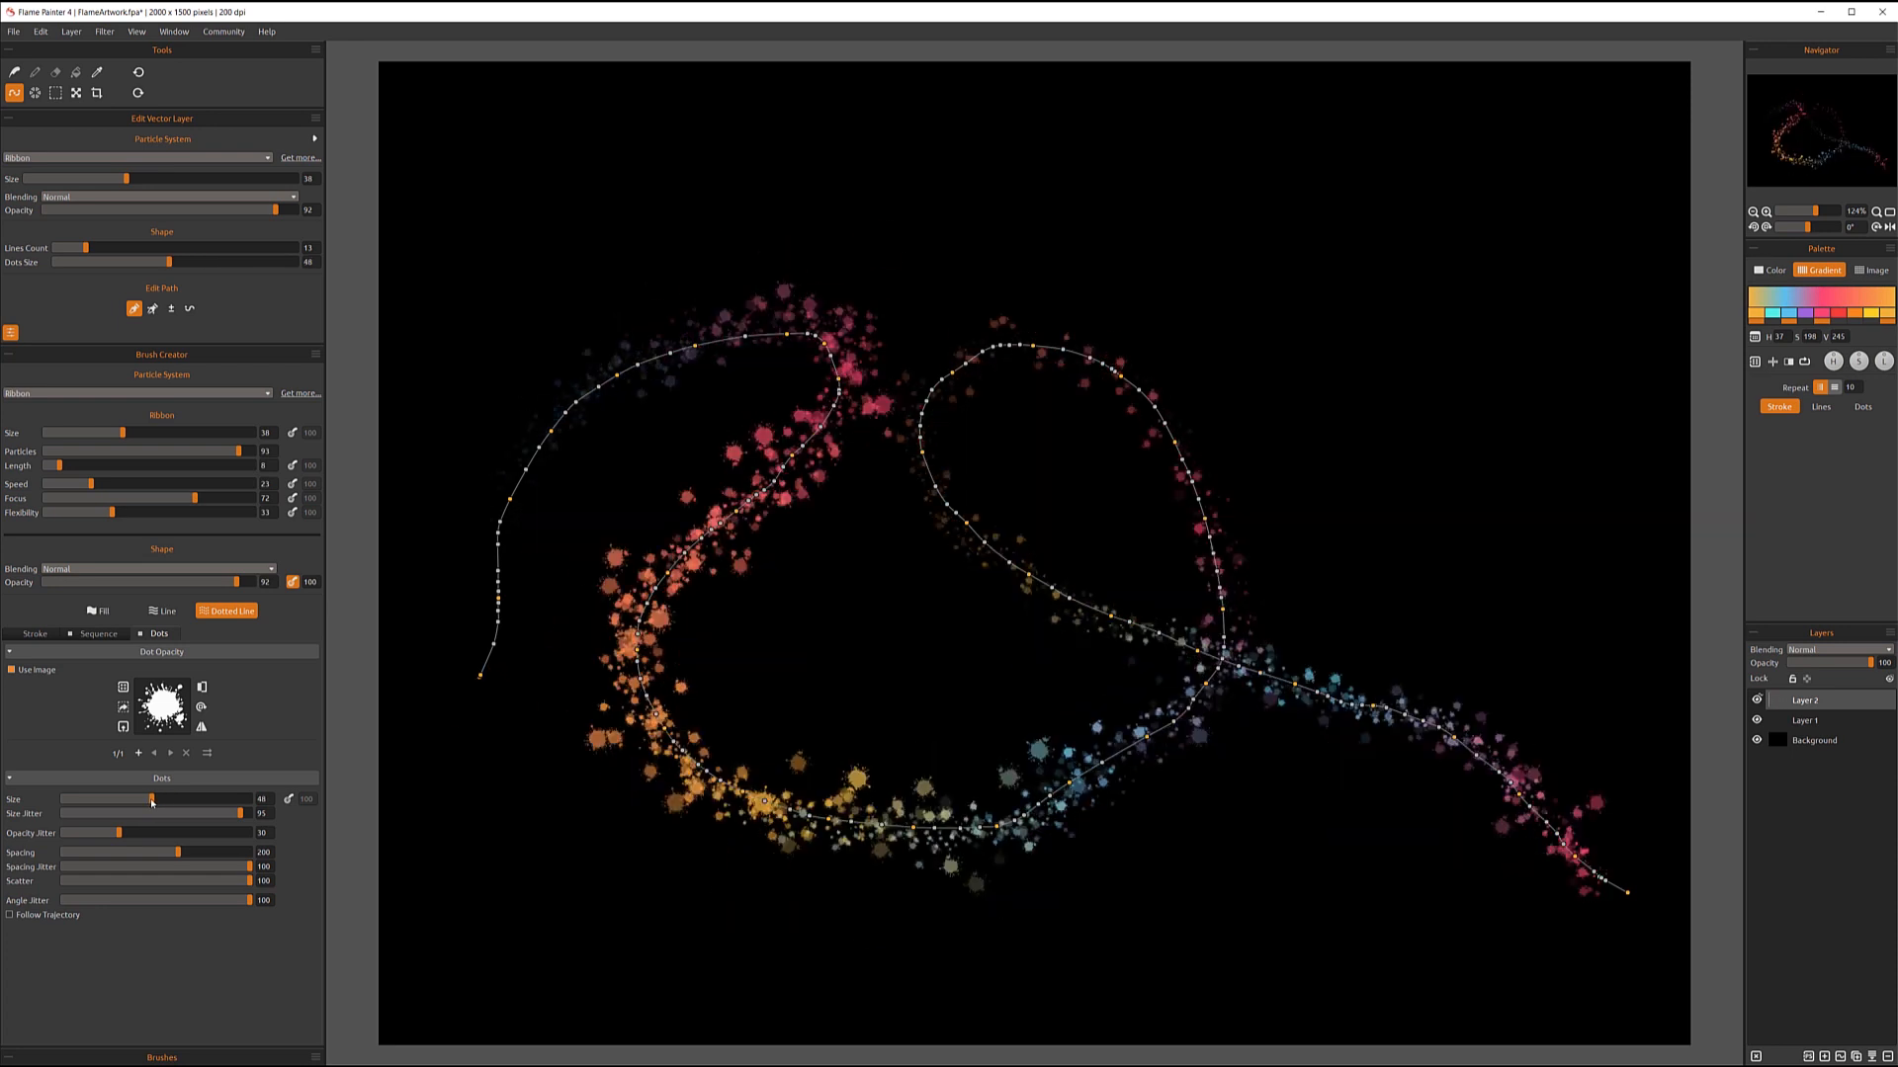
{"action": "left_click_drag", "start_coordinate": [153, 802], "coordinate": [227, 808]}
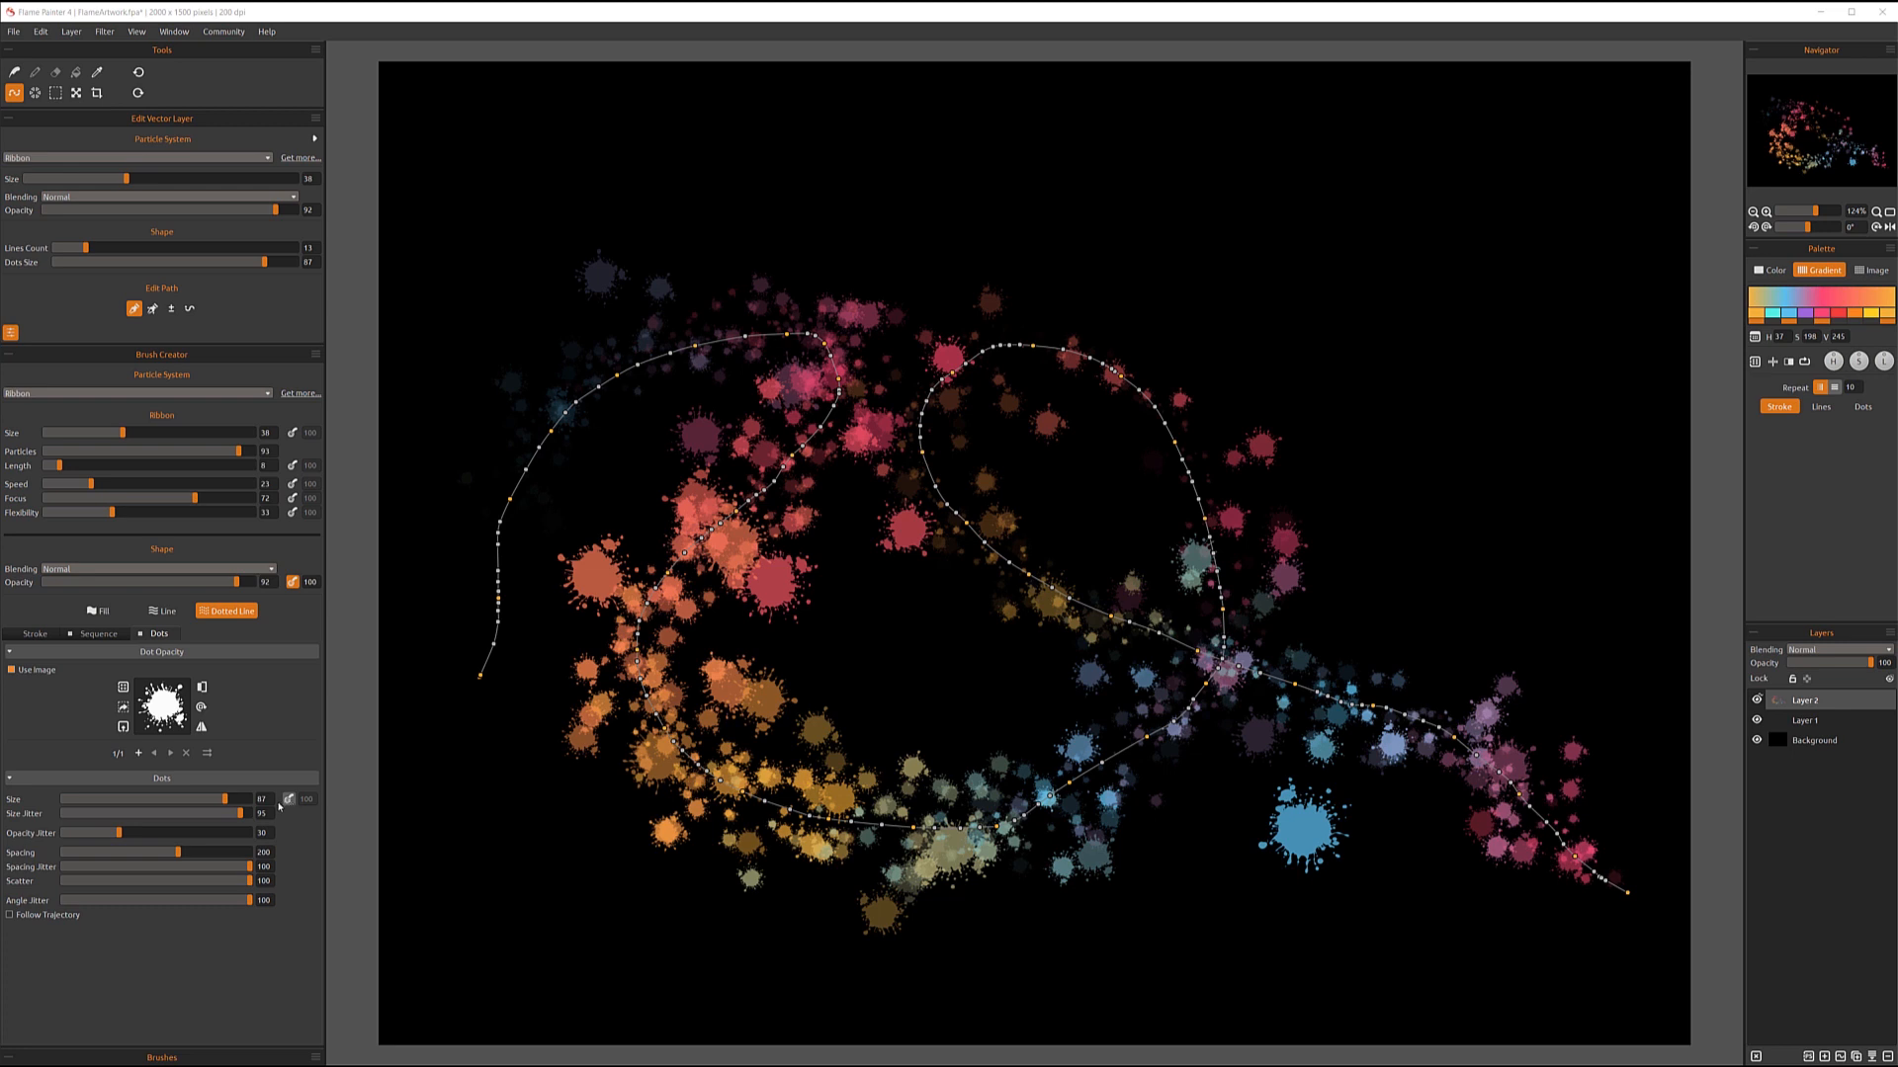
{"action": "left_click", "coordinate": [288, 801]}
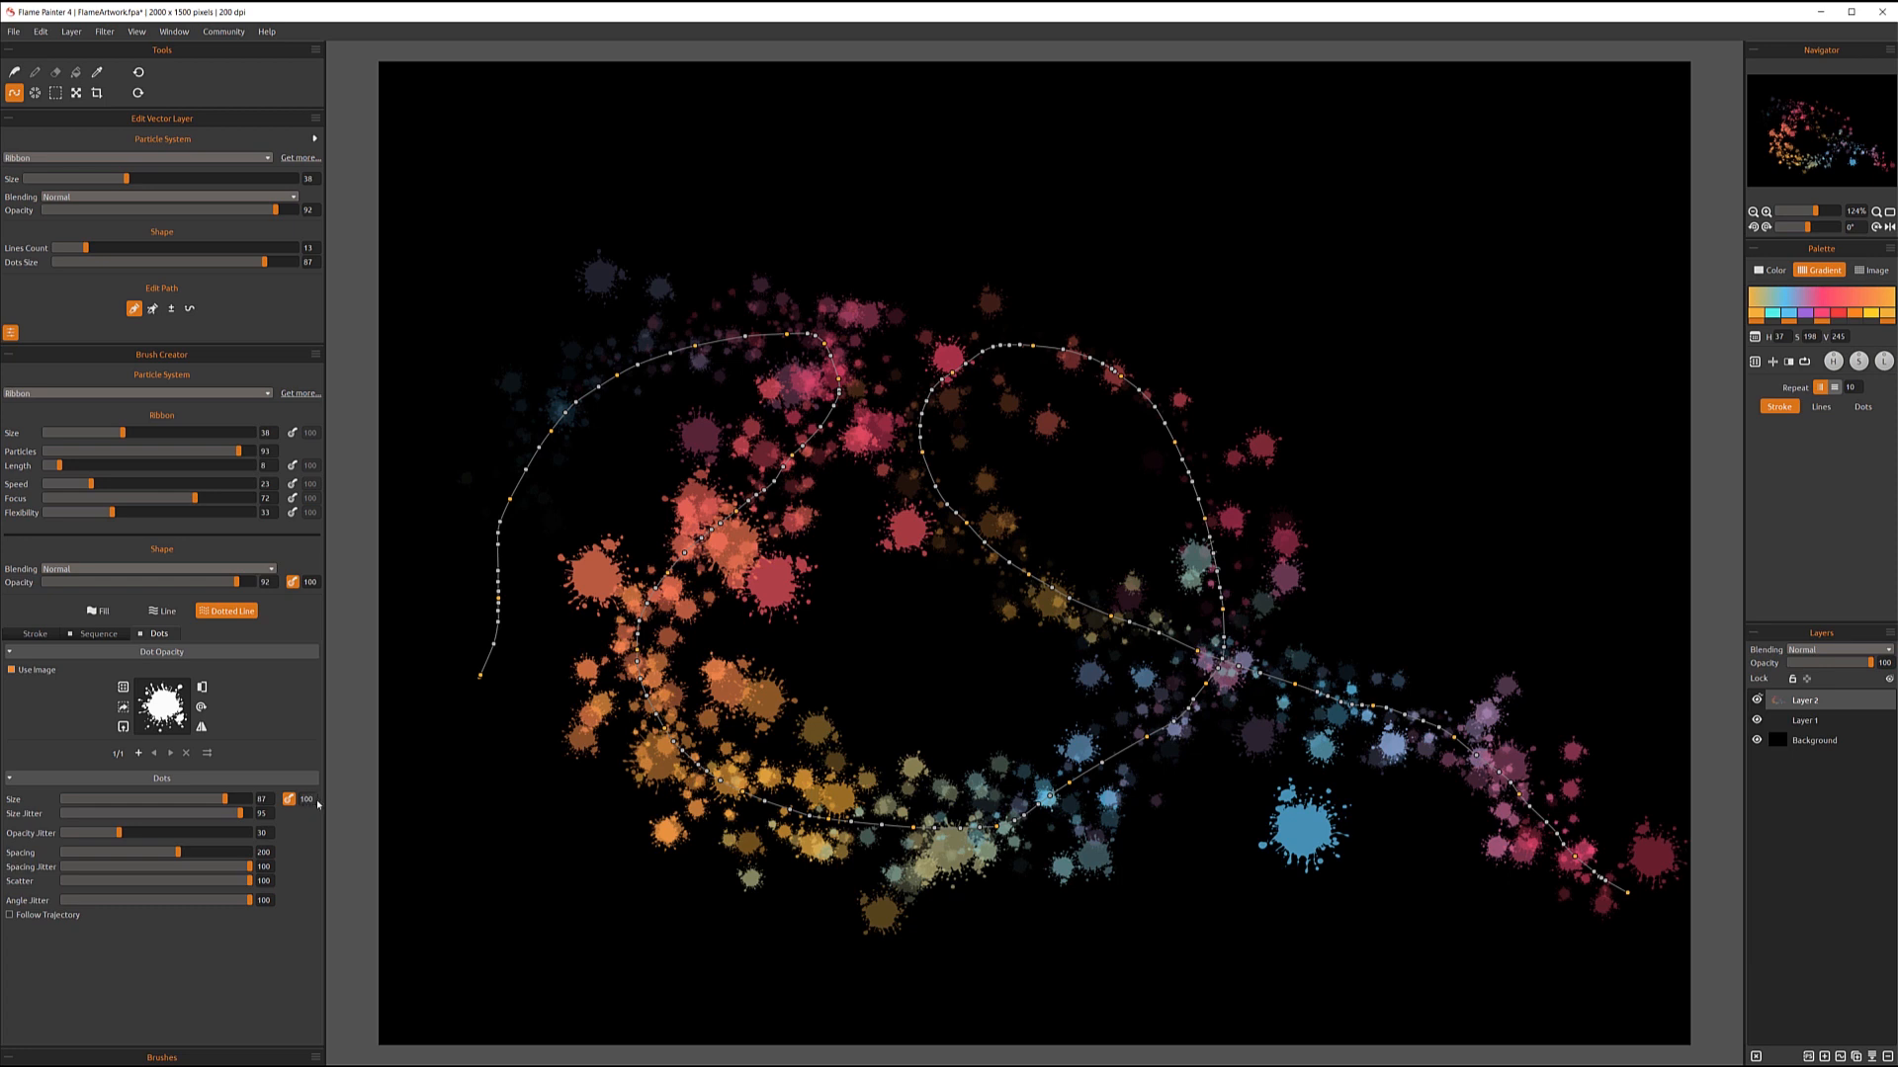
{"action": "left_click_drag", "start_coordinate": [312, 802], "coordinate": [309, 802]}
{"action": "double_click", "coordinate": [305, 802]}
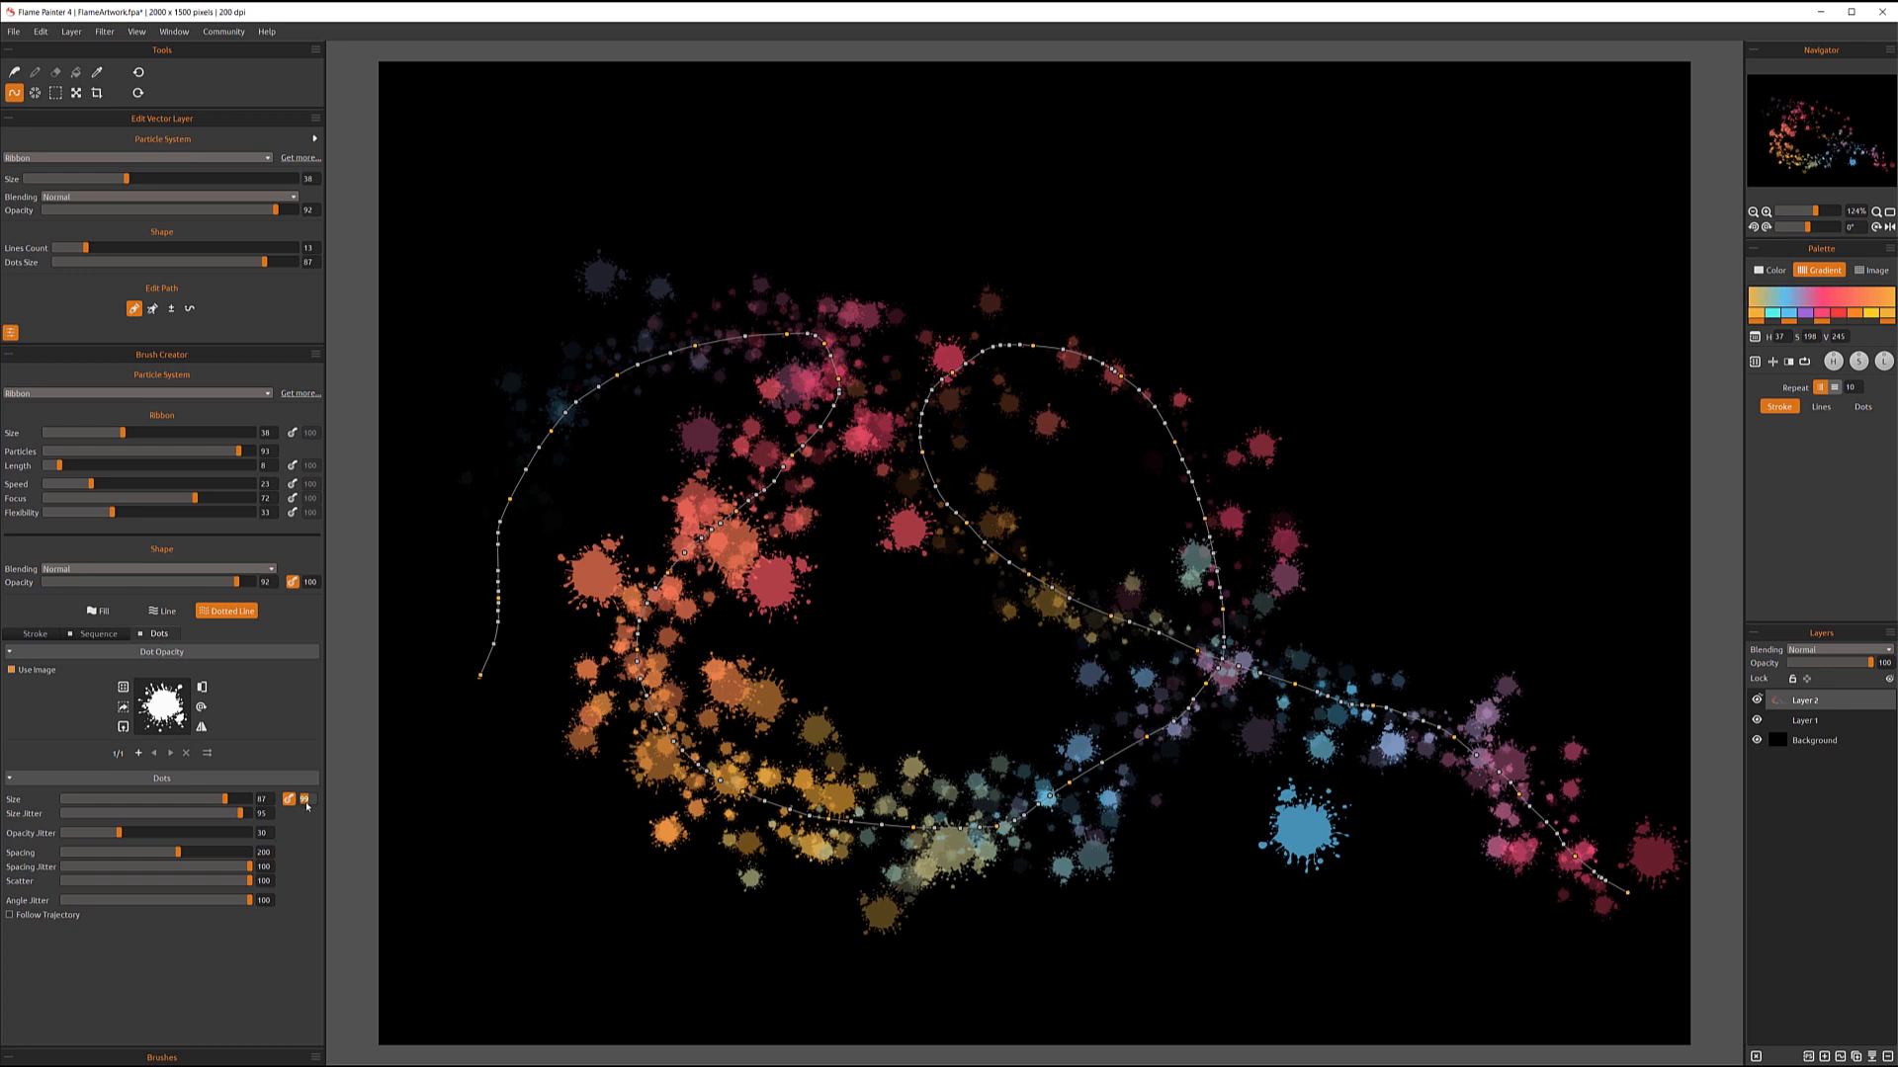
{"action": "key", "text": "Return"}
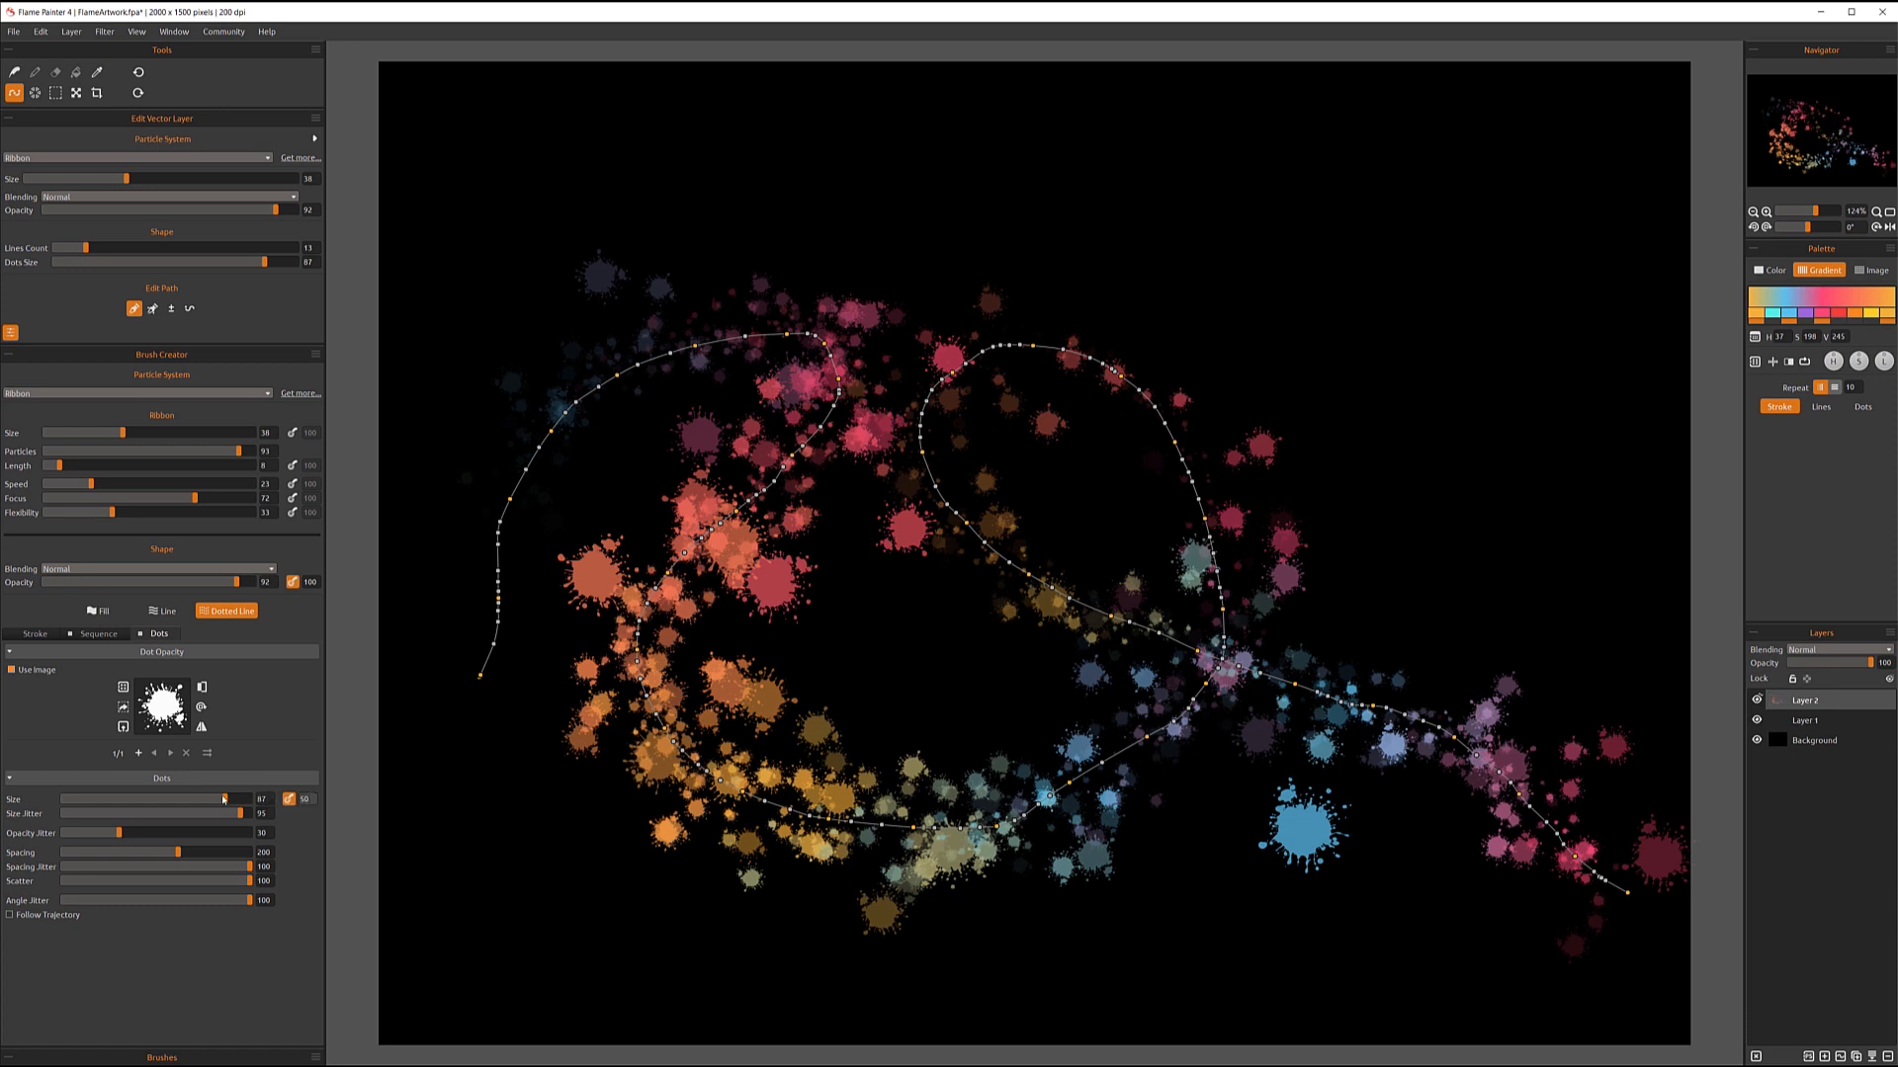
{"action": "left_click_drag", "start_coordinate": [224, 799], "coordinate": [158, 801]}
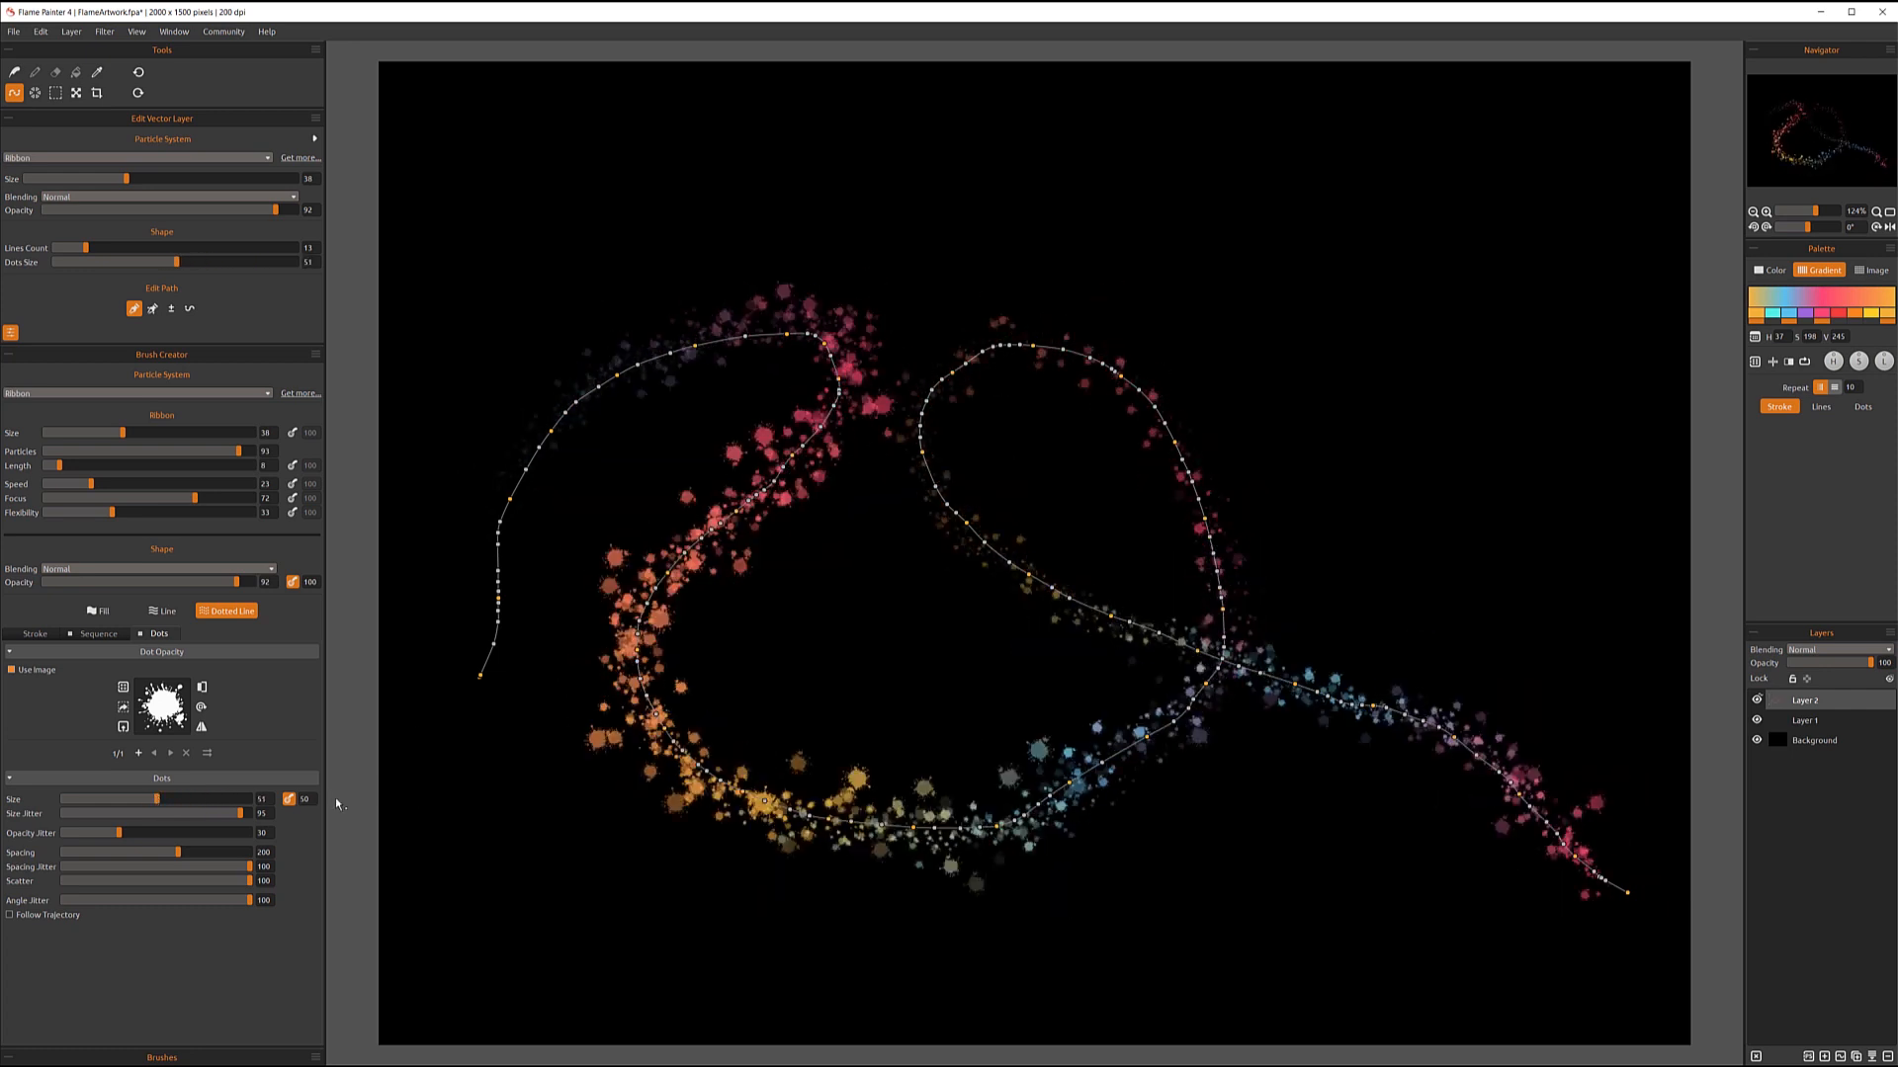
{"action": "left_click", "coordinate": [289, 799]}
- Set the dot size to 63, the size jitter to 0 and the opacity jitter to 100
{"action": "mouse_move", "coordinate": [161, 801]}
{"action": "left_mouse_down"}
{"action": "mouse_move", "coordinate": [235, 802]}
{"action": "mouse_move", "coordinate": [179, 800]}
{"action": "left_mouse_up"}
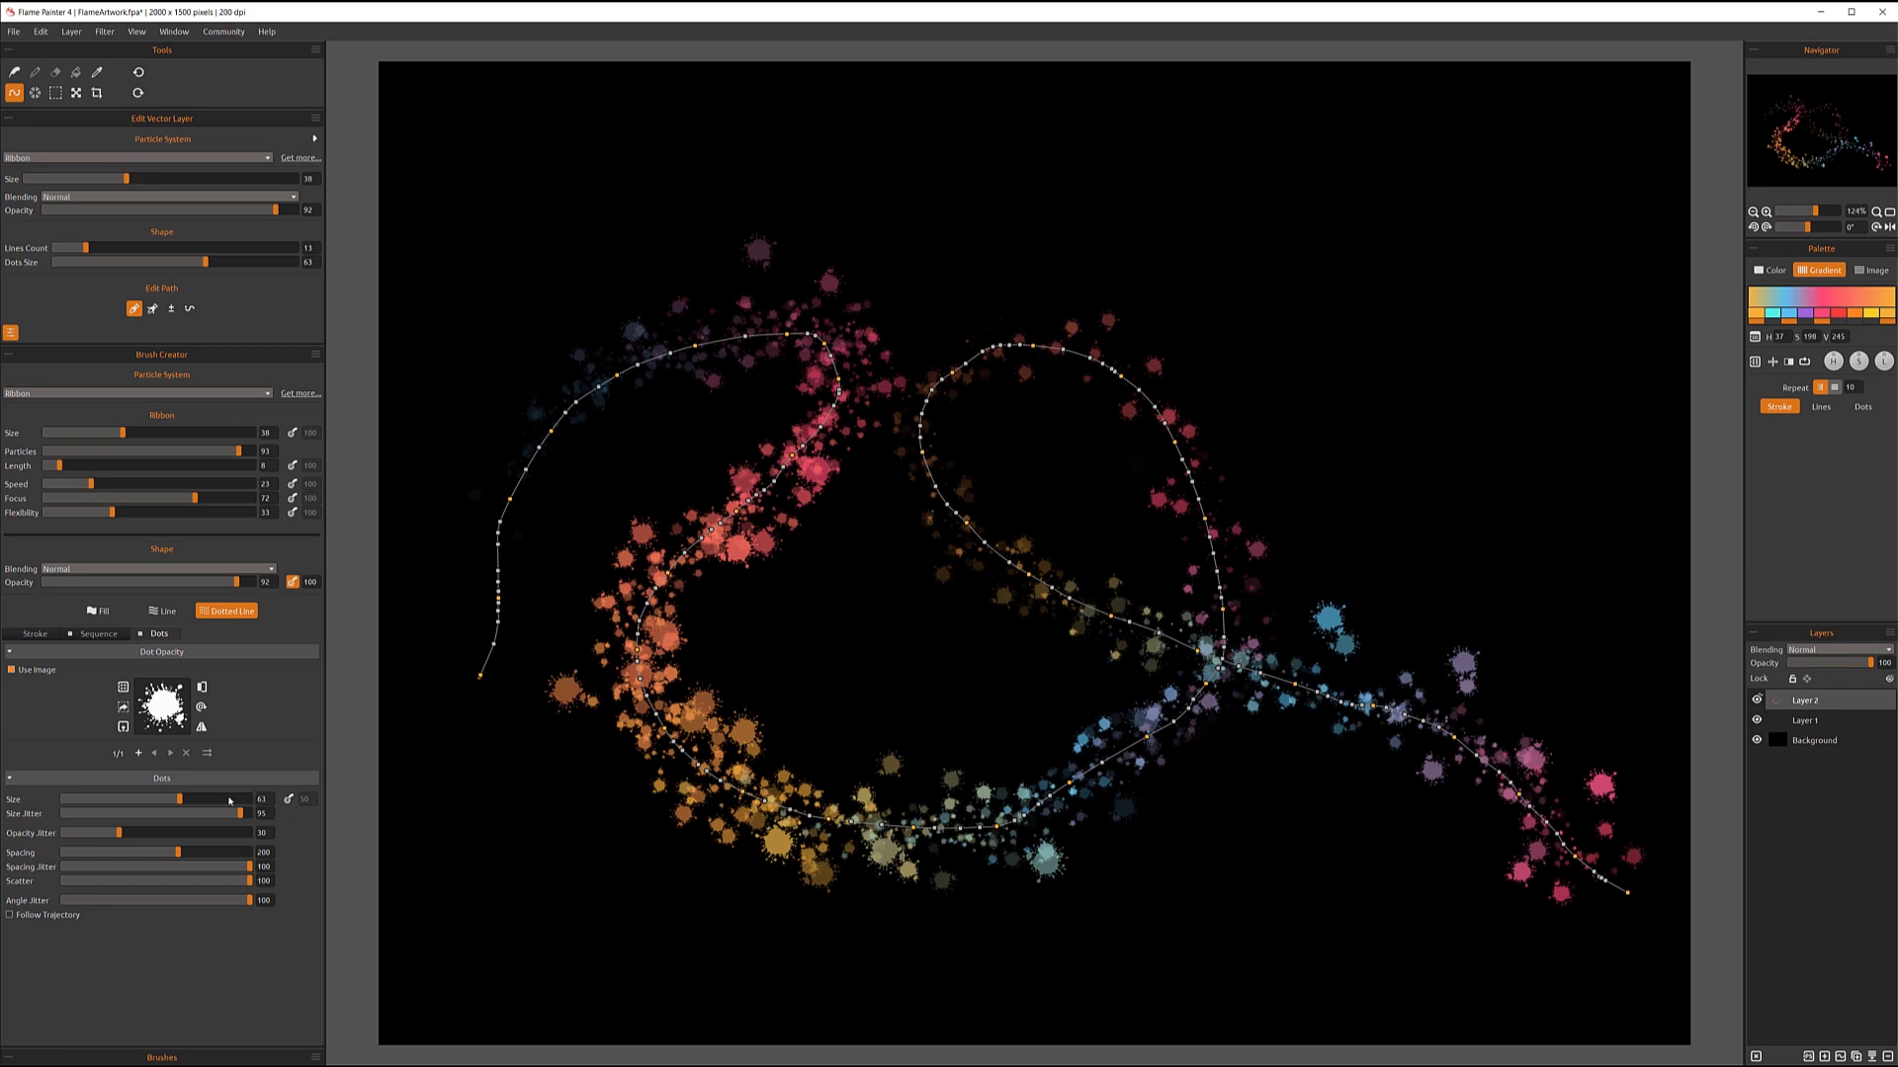
{"action": "left_click_drag", "start_coordinate": [240, 814], "coordinate": [61, 814]}
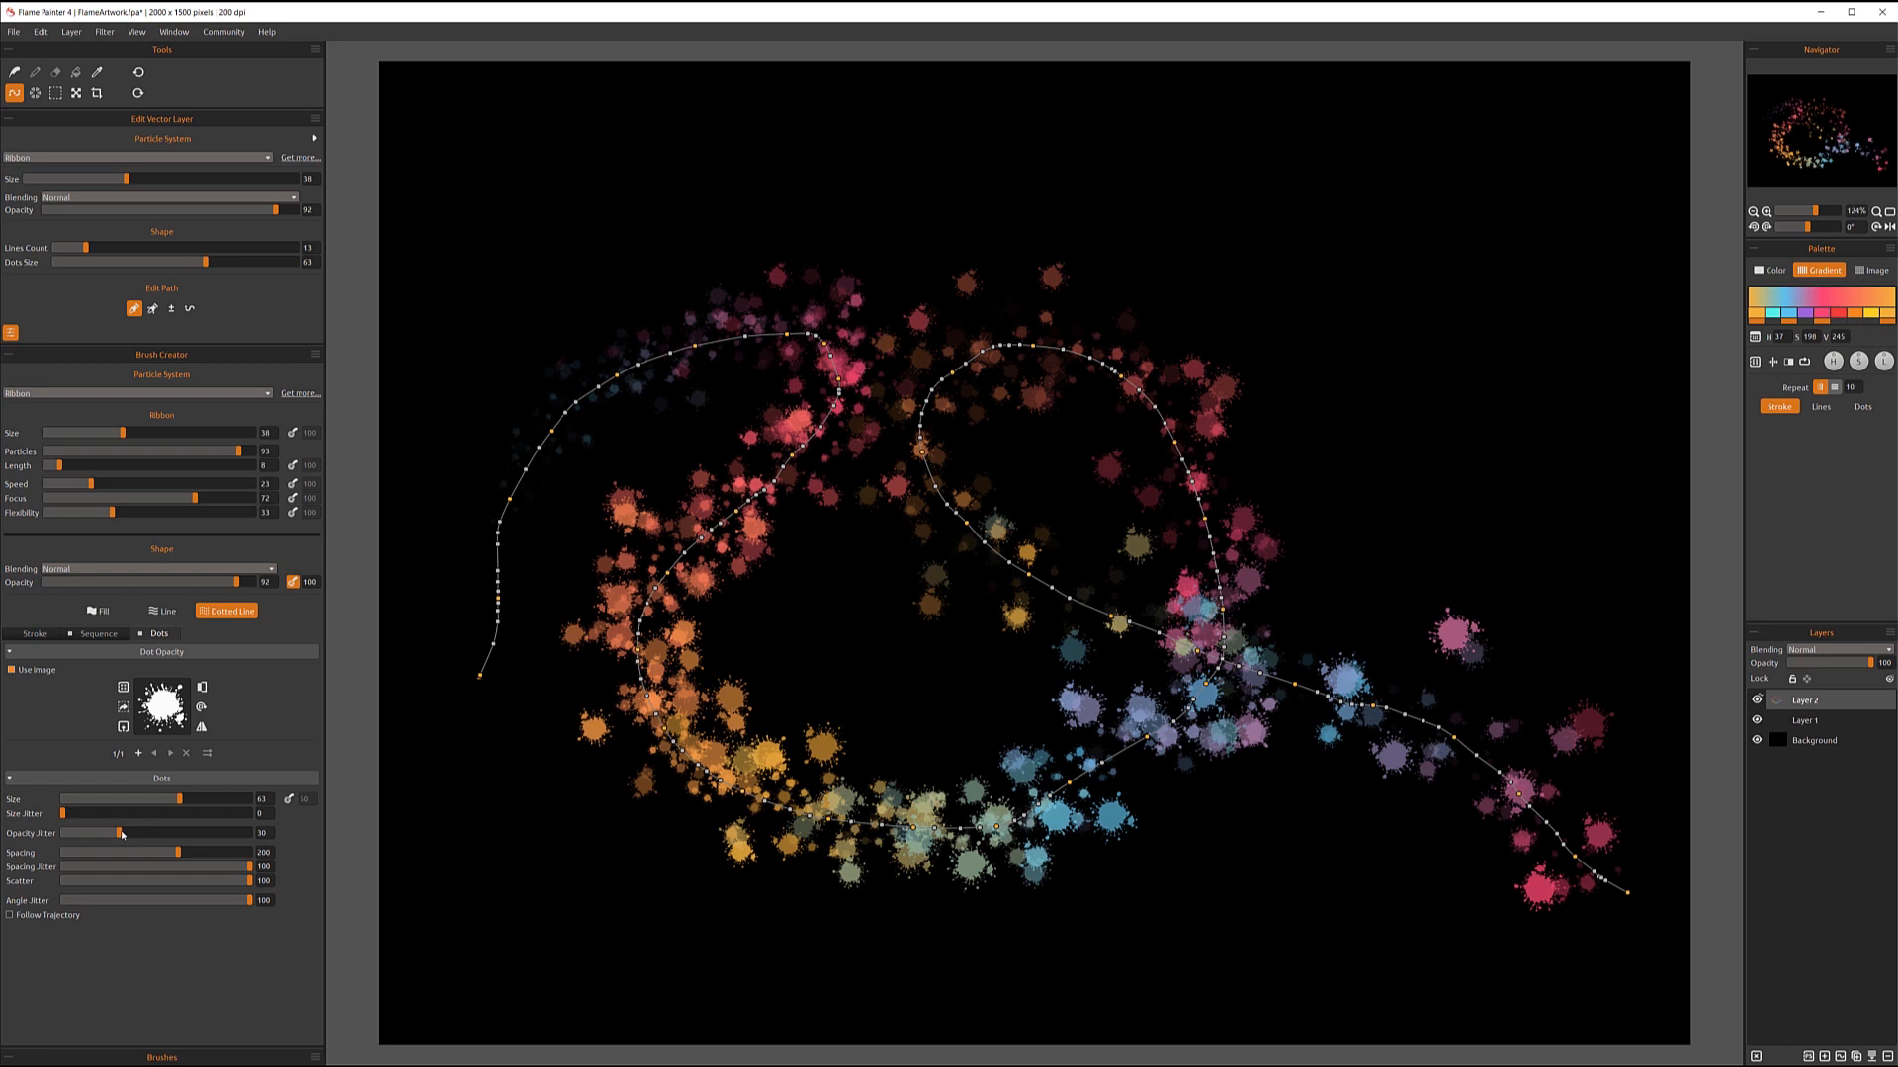
{"action": "left_click_drag", "start_coordinate": [139, 840], "coordinate": [247, 835]}
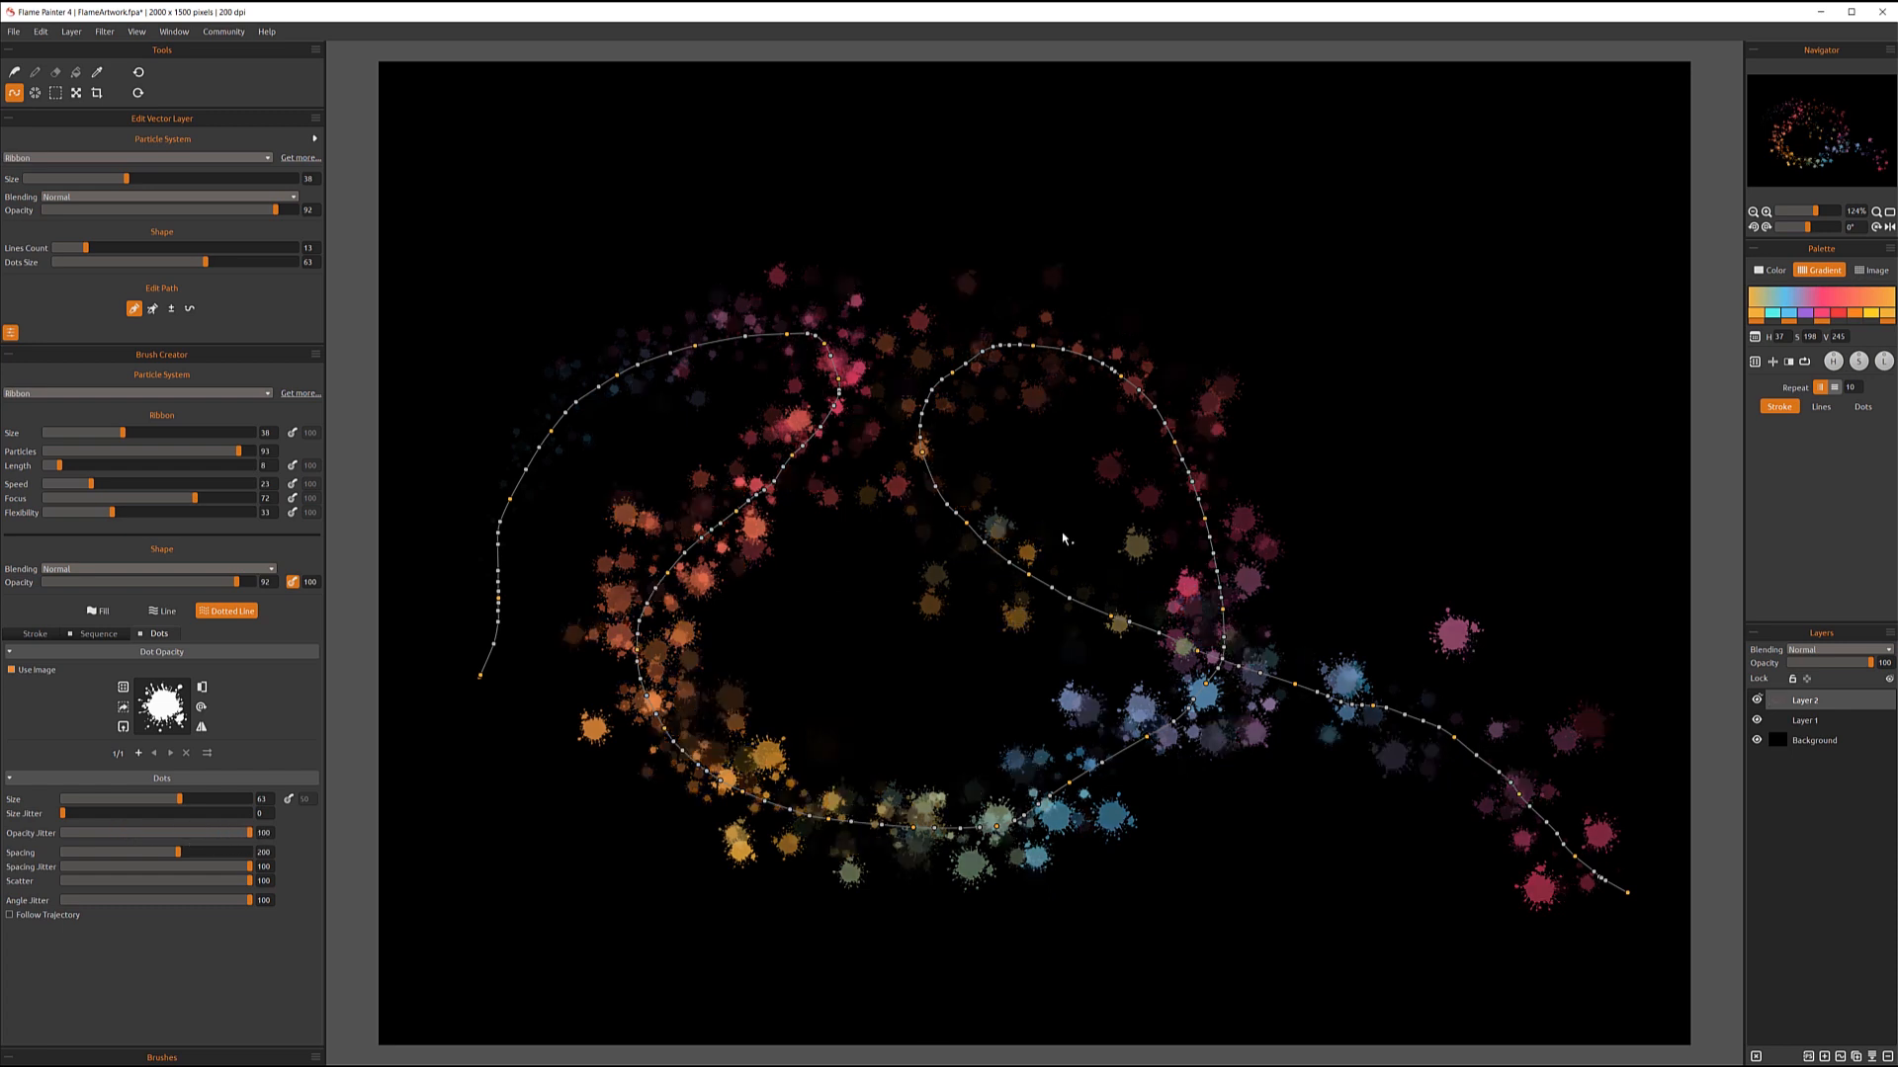
- Set the opacity jitter and spacing jitter to 0, and try dot spacings of 1 and 899 before settling on 339
{"action": "left_click_drag", "start_coordinate": [245, 838], "coordinate": [61, 835]}
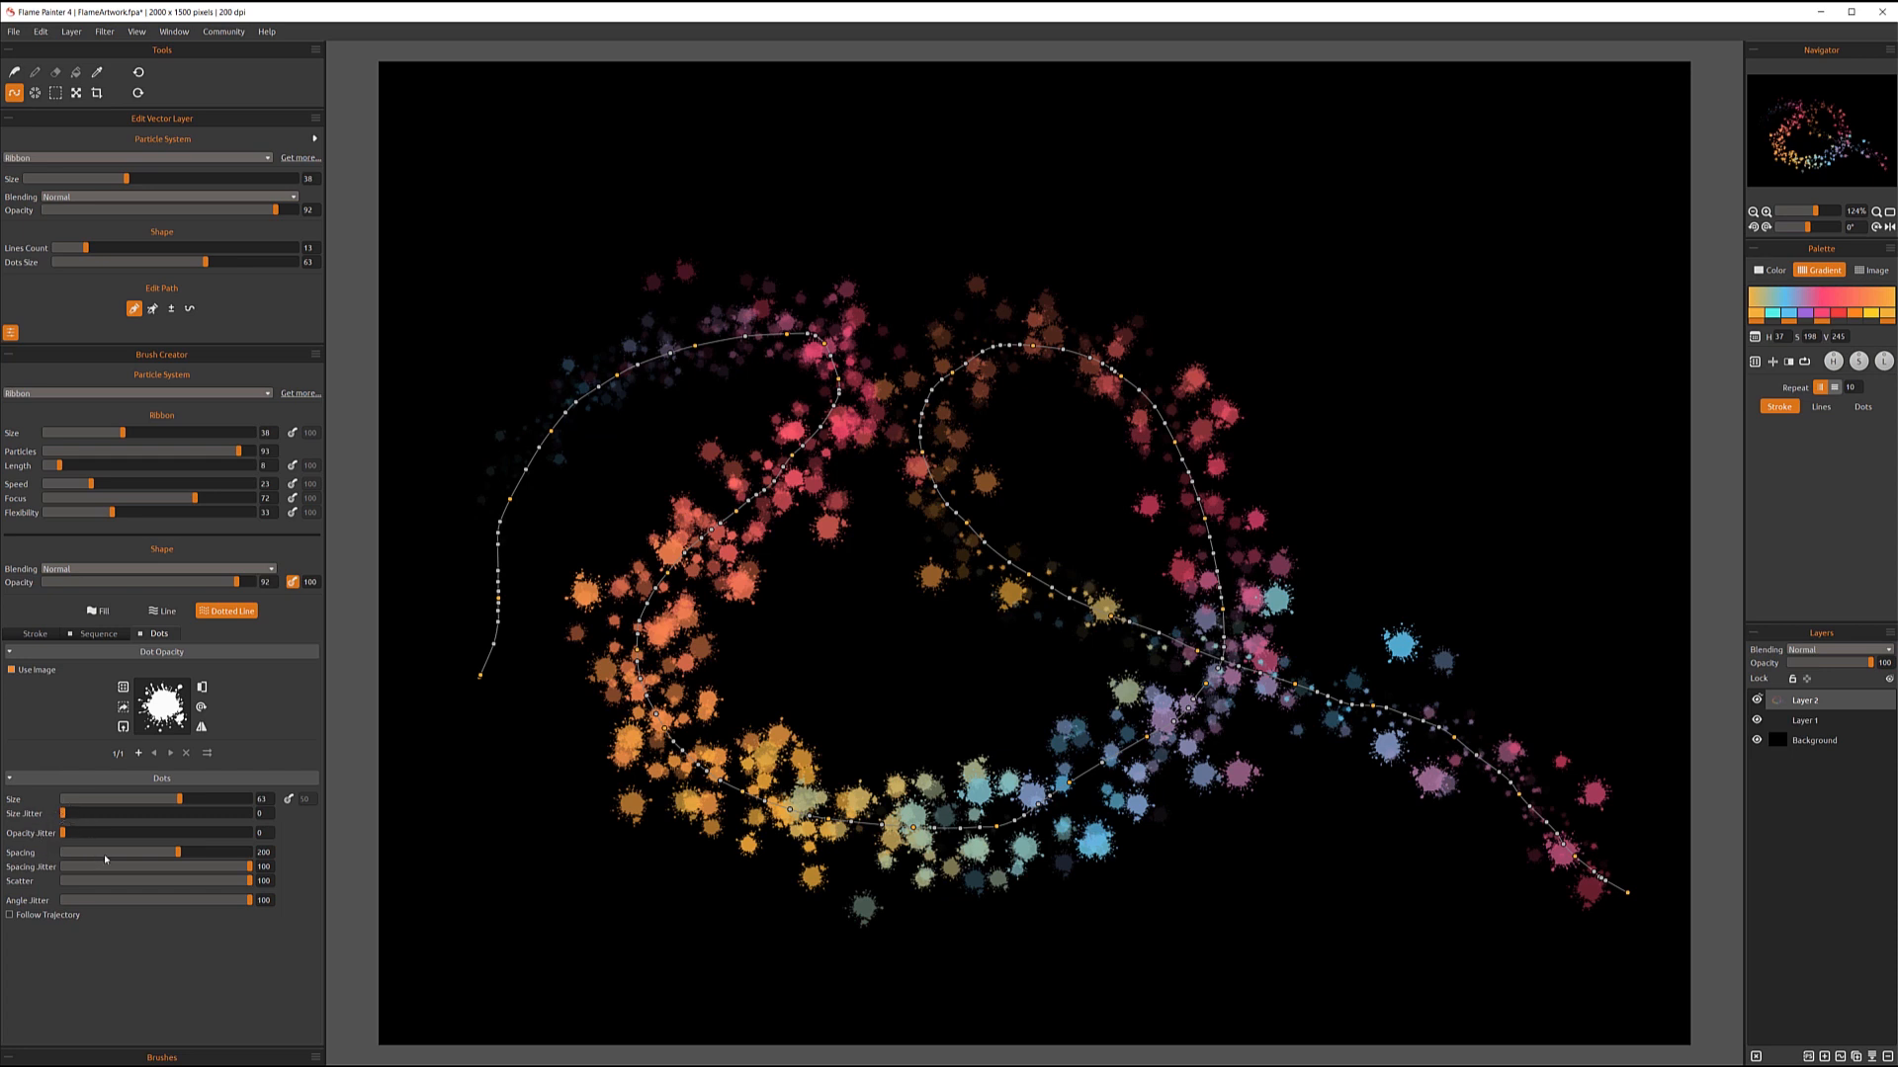
{"action": "left_click_drag", "start_coordinate": [178, 858], "coordinate": [72, 852]}
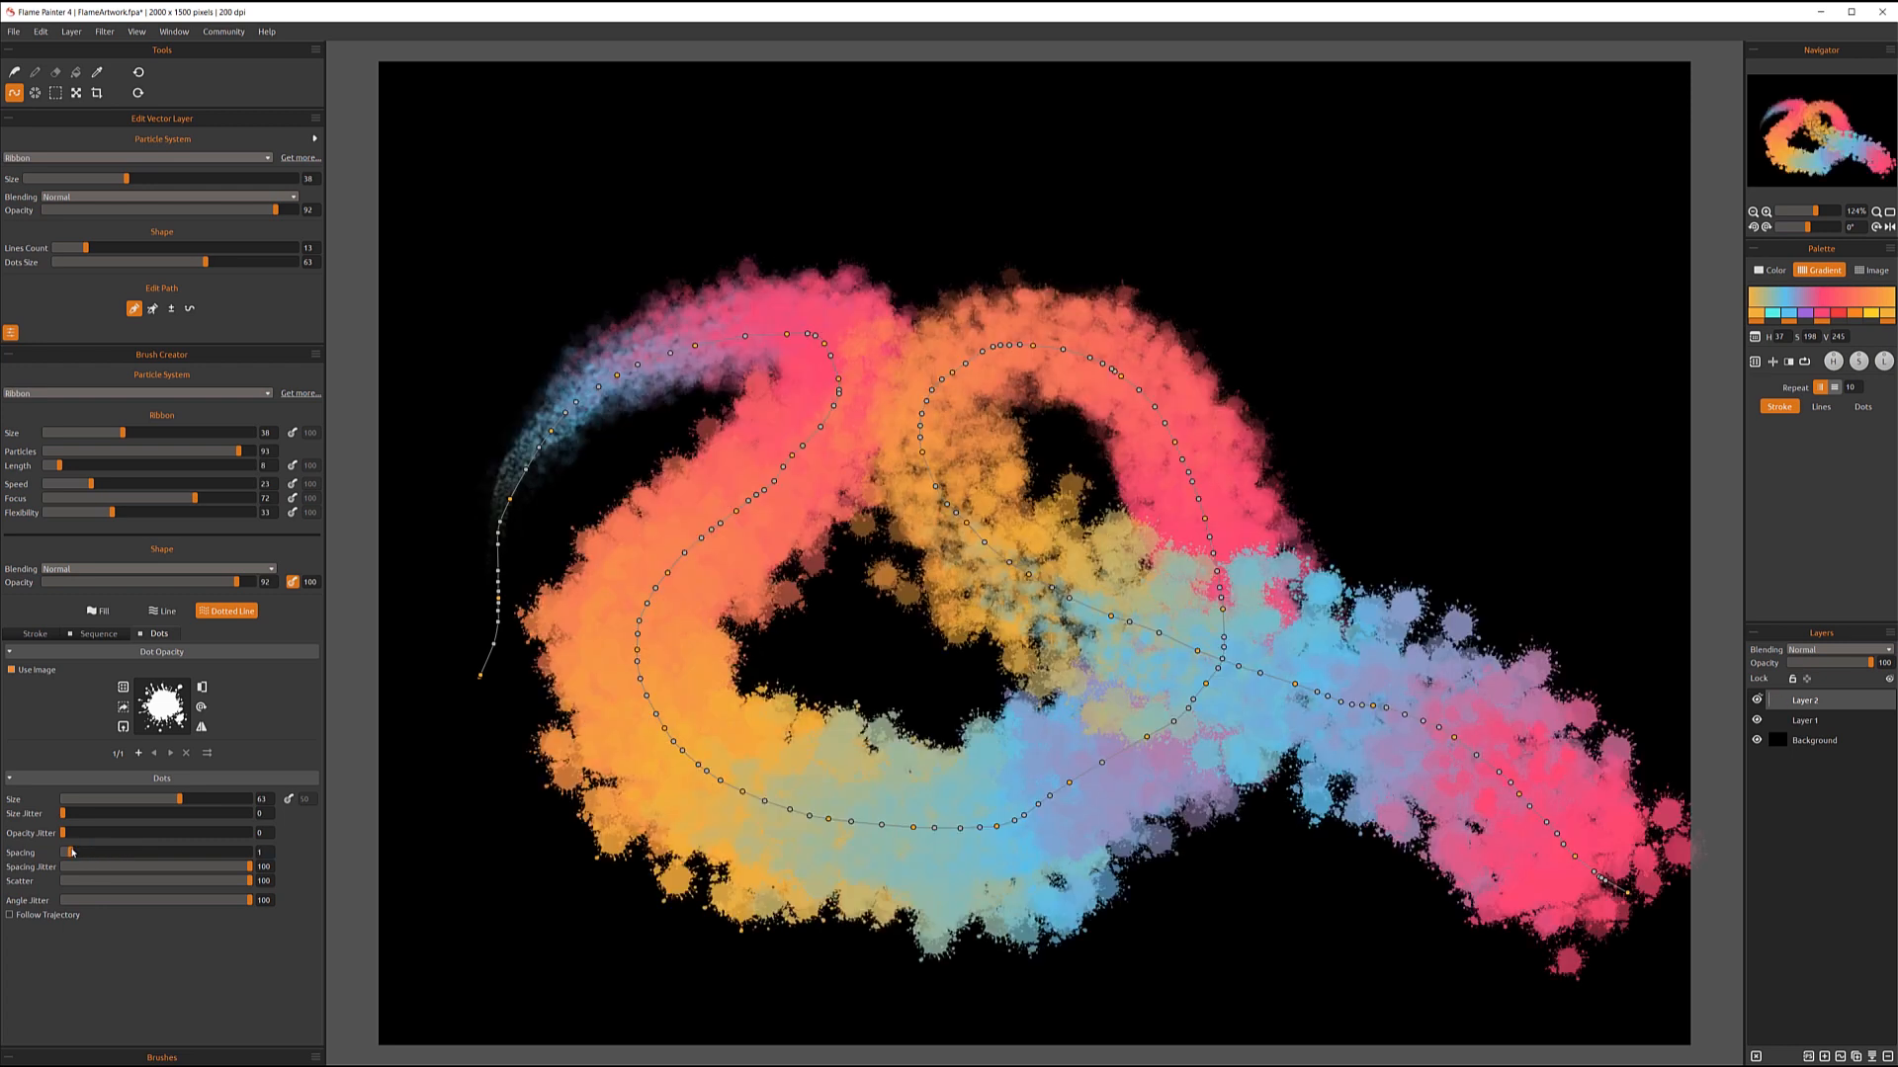
{"action": "left_click_drag", "start_coordinate": [81, 856], "coordinate": [247, 865]}
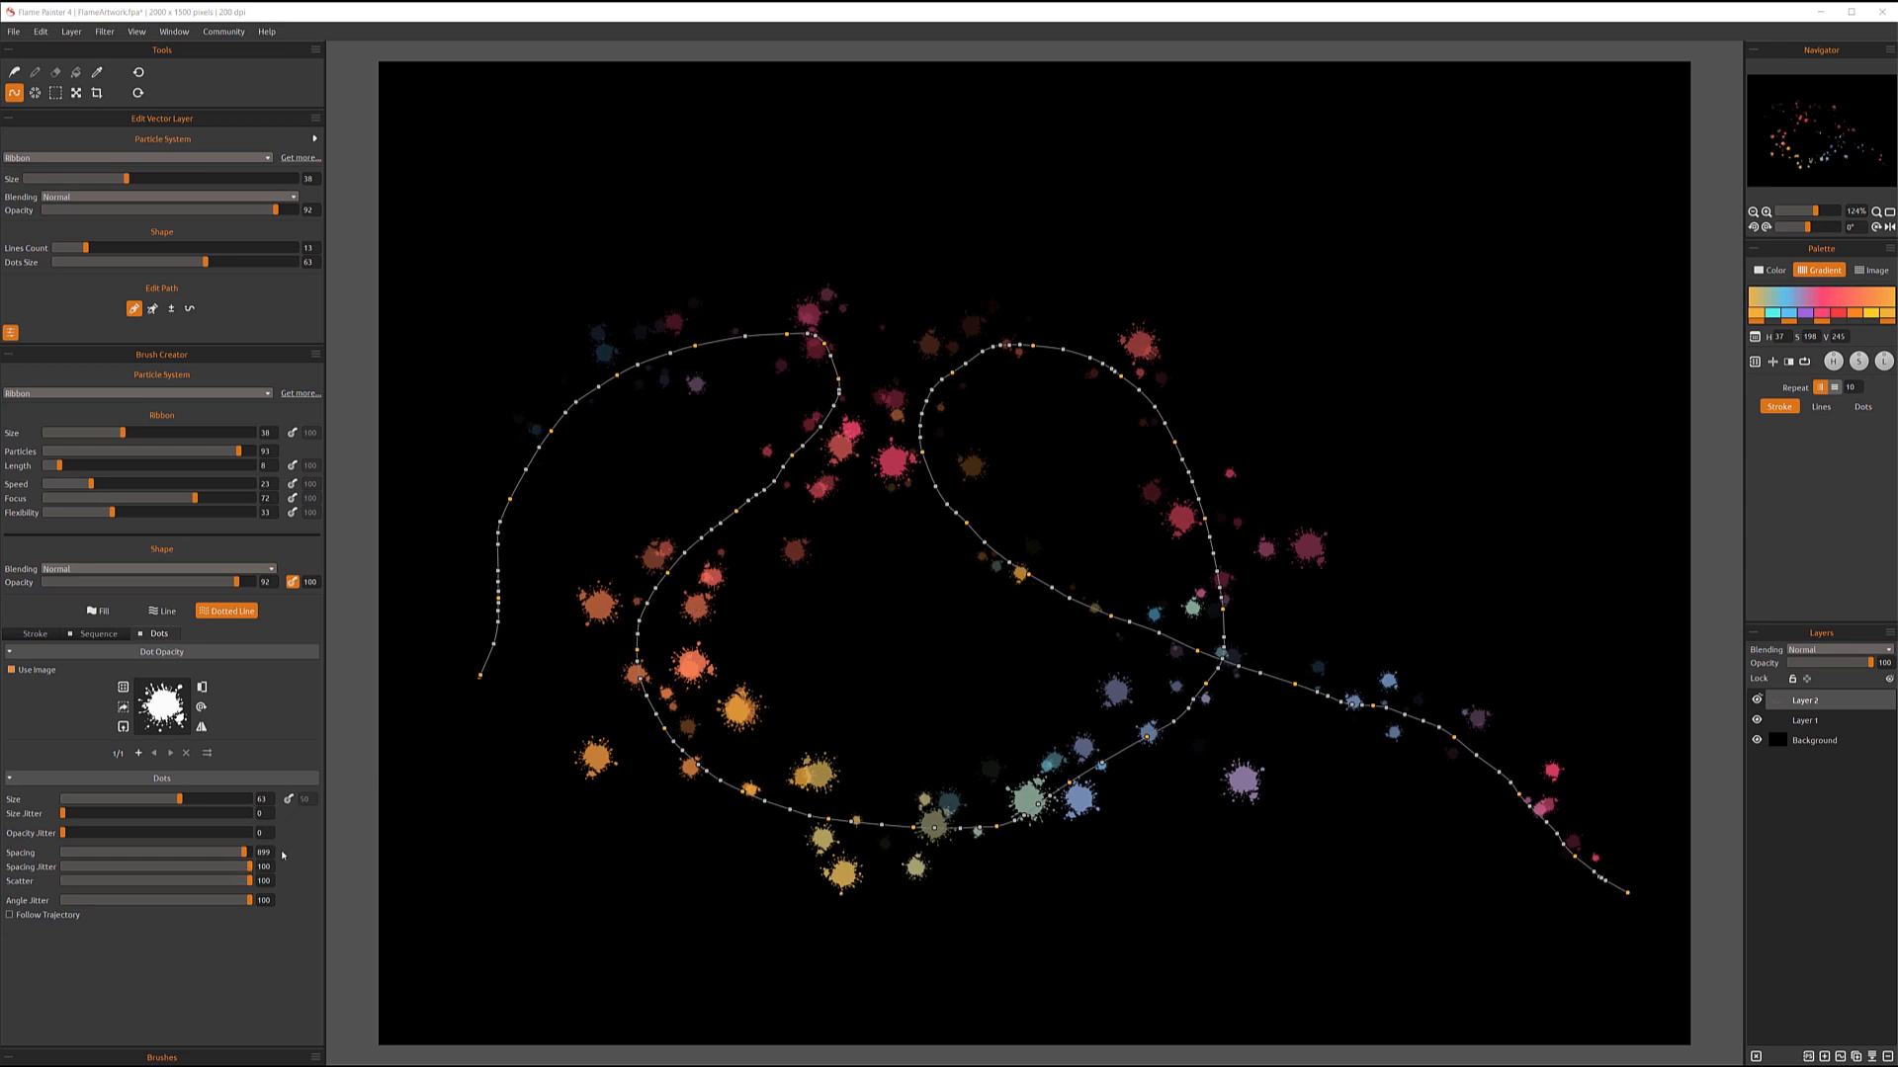
{"action": "left_click_drag", "start_coordinate": [251, 870], "coordinate": [62, 867]}
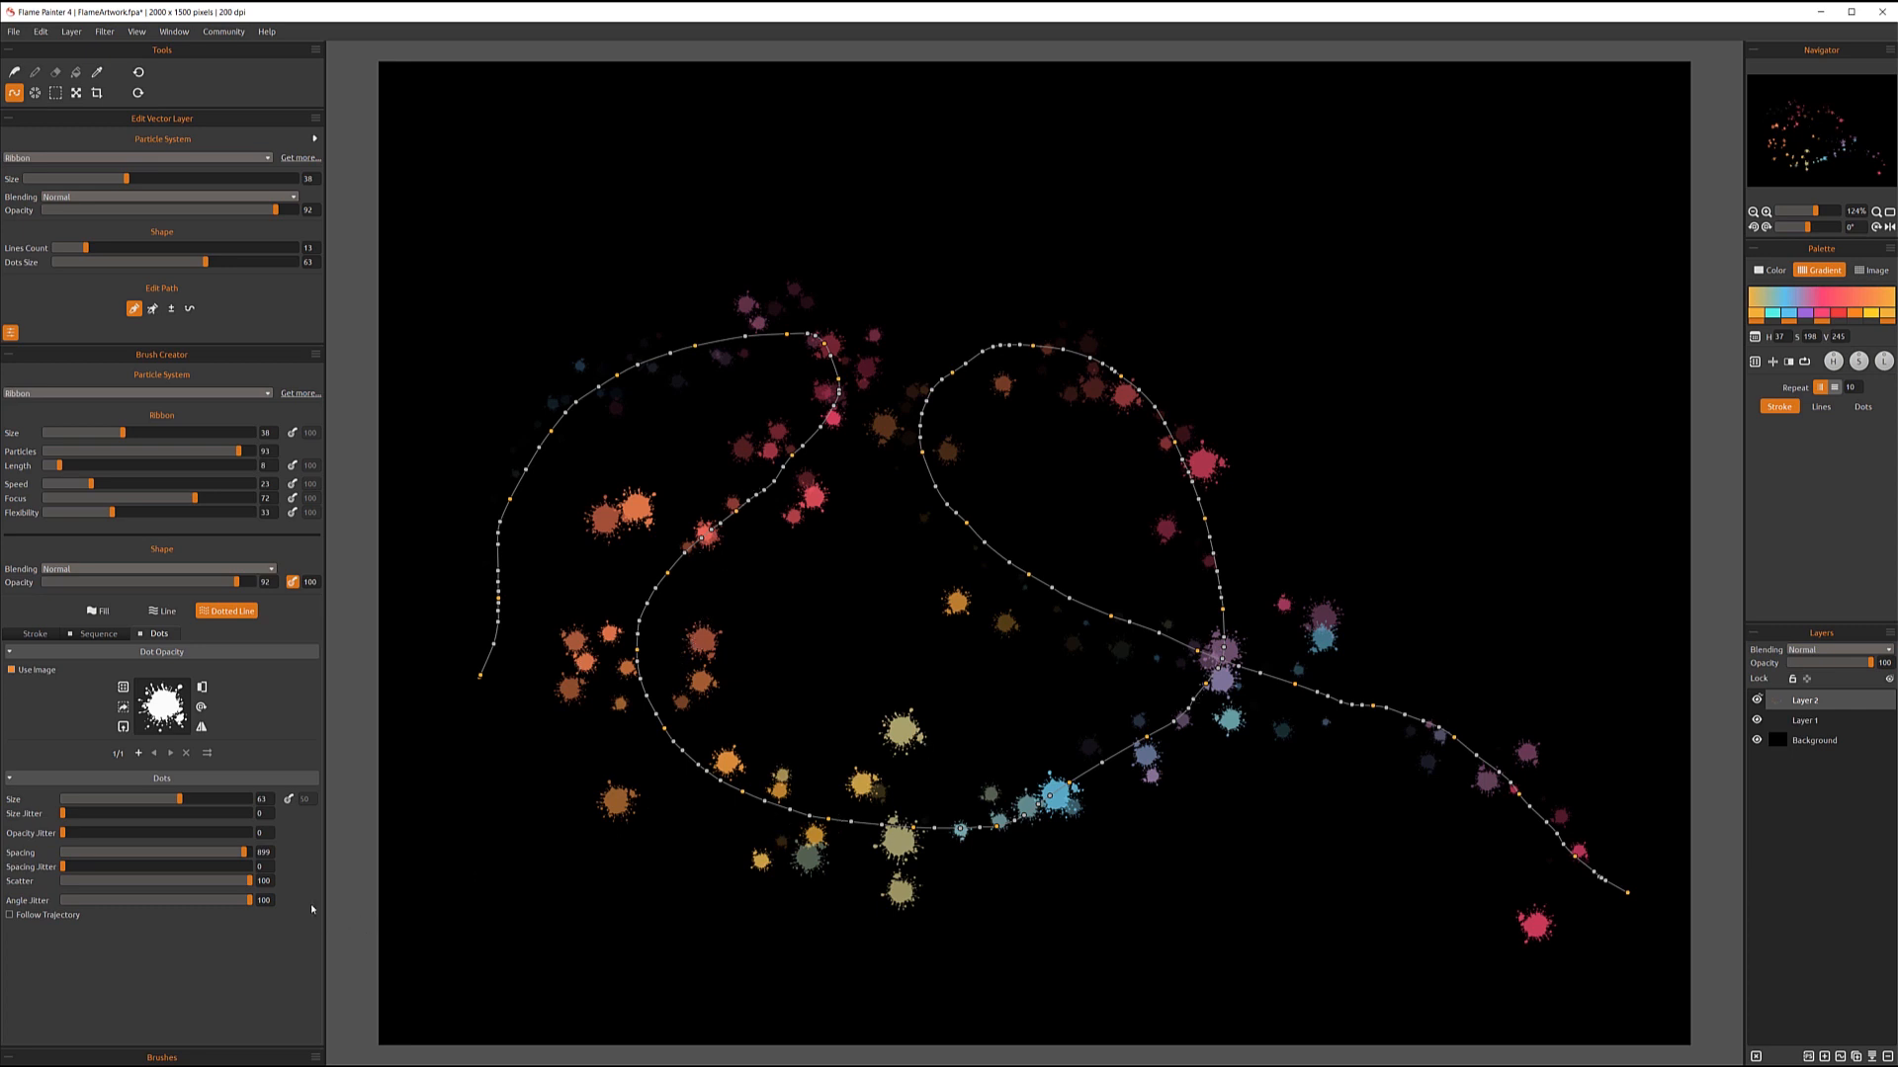
{"action": "left_click_drag", "start_coordinate": [233, 857], "coordinate": [189, 858]}
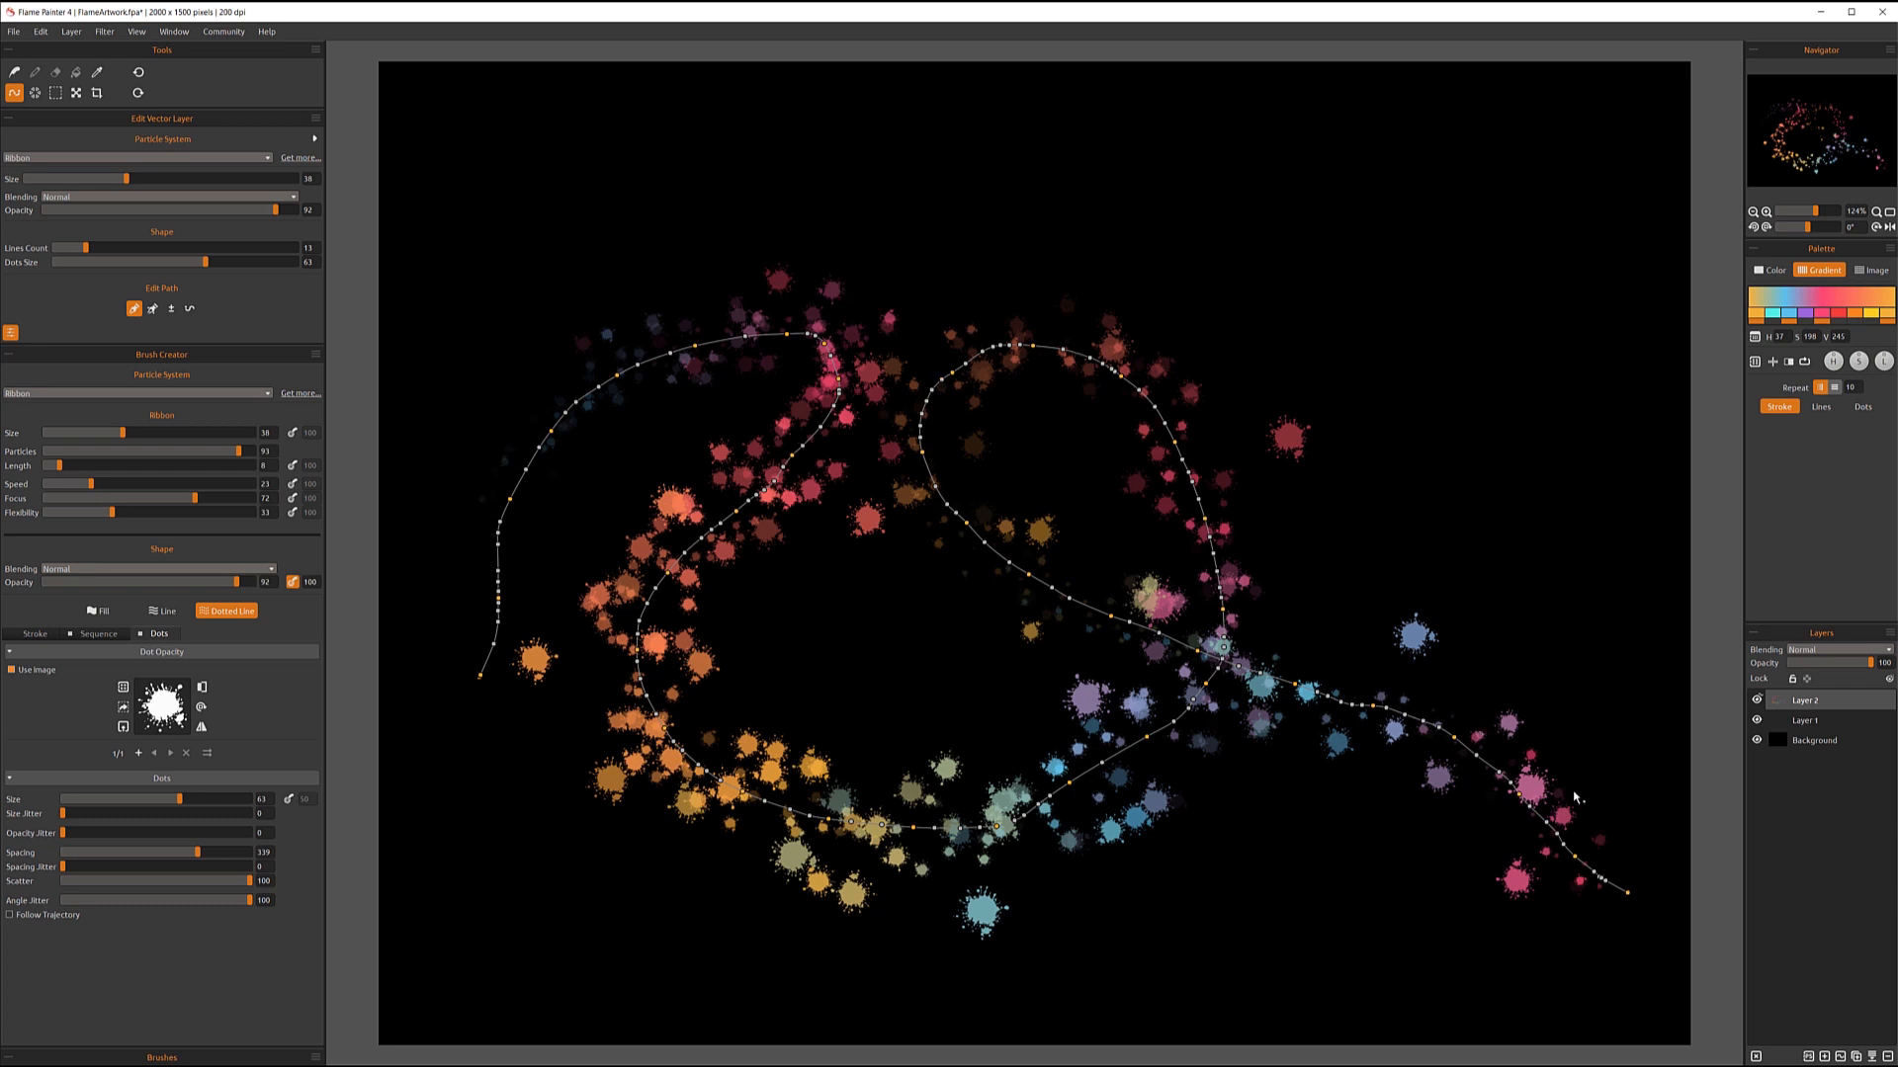
- Set the dot scatter to 35 after trying 0, and compare angle jitter at 0 and 100, ending at 0
{"action": "left_click_drag", "start_coordinate": [251, 882], "coordinate": [62, 881]}
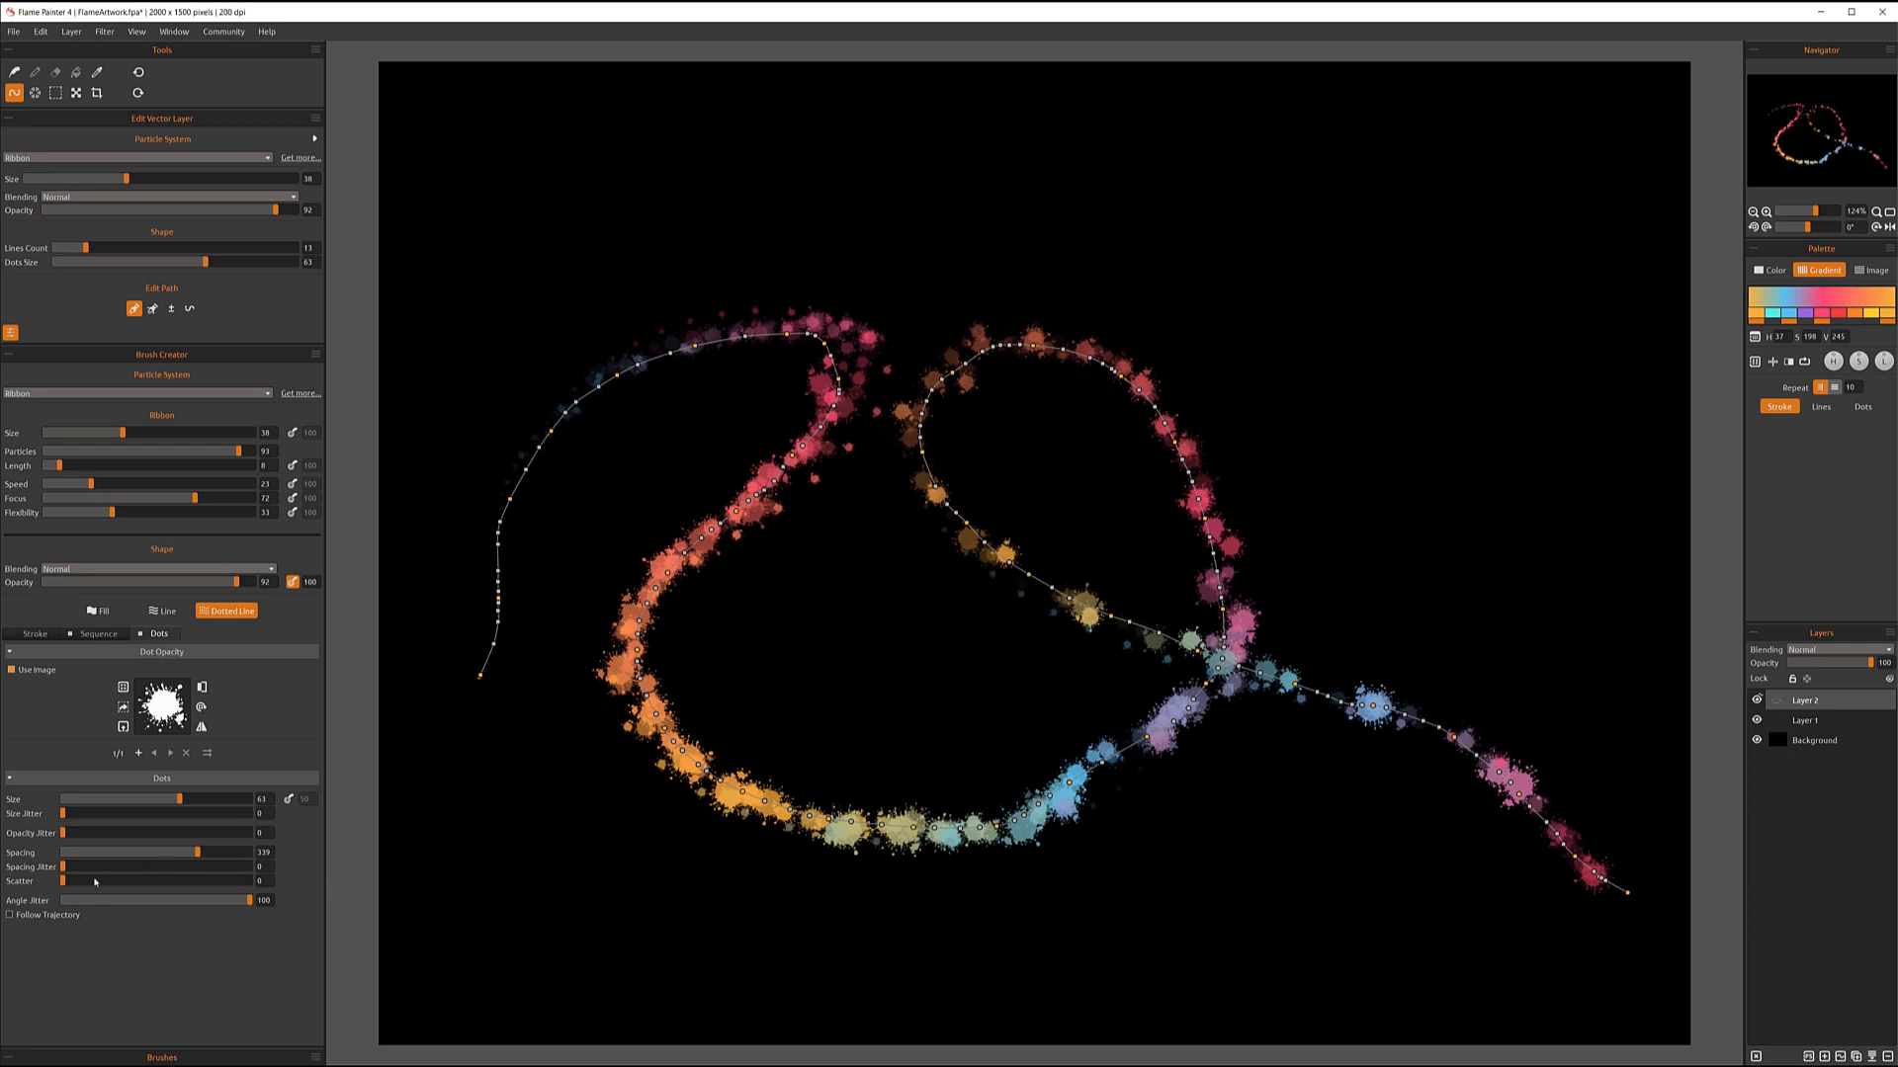
{"action": "left_click_drag", "start_coordinate": [67, 887], "coordinate": [127, 888]}
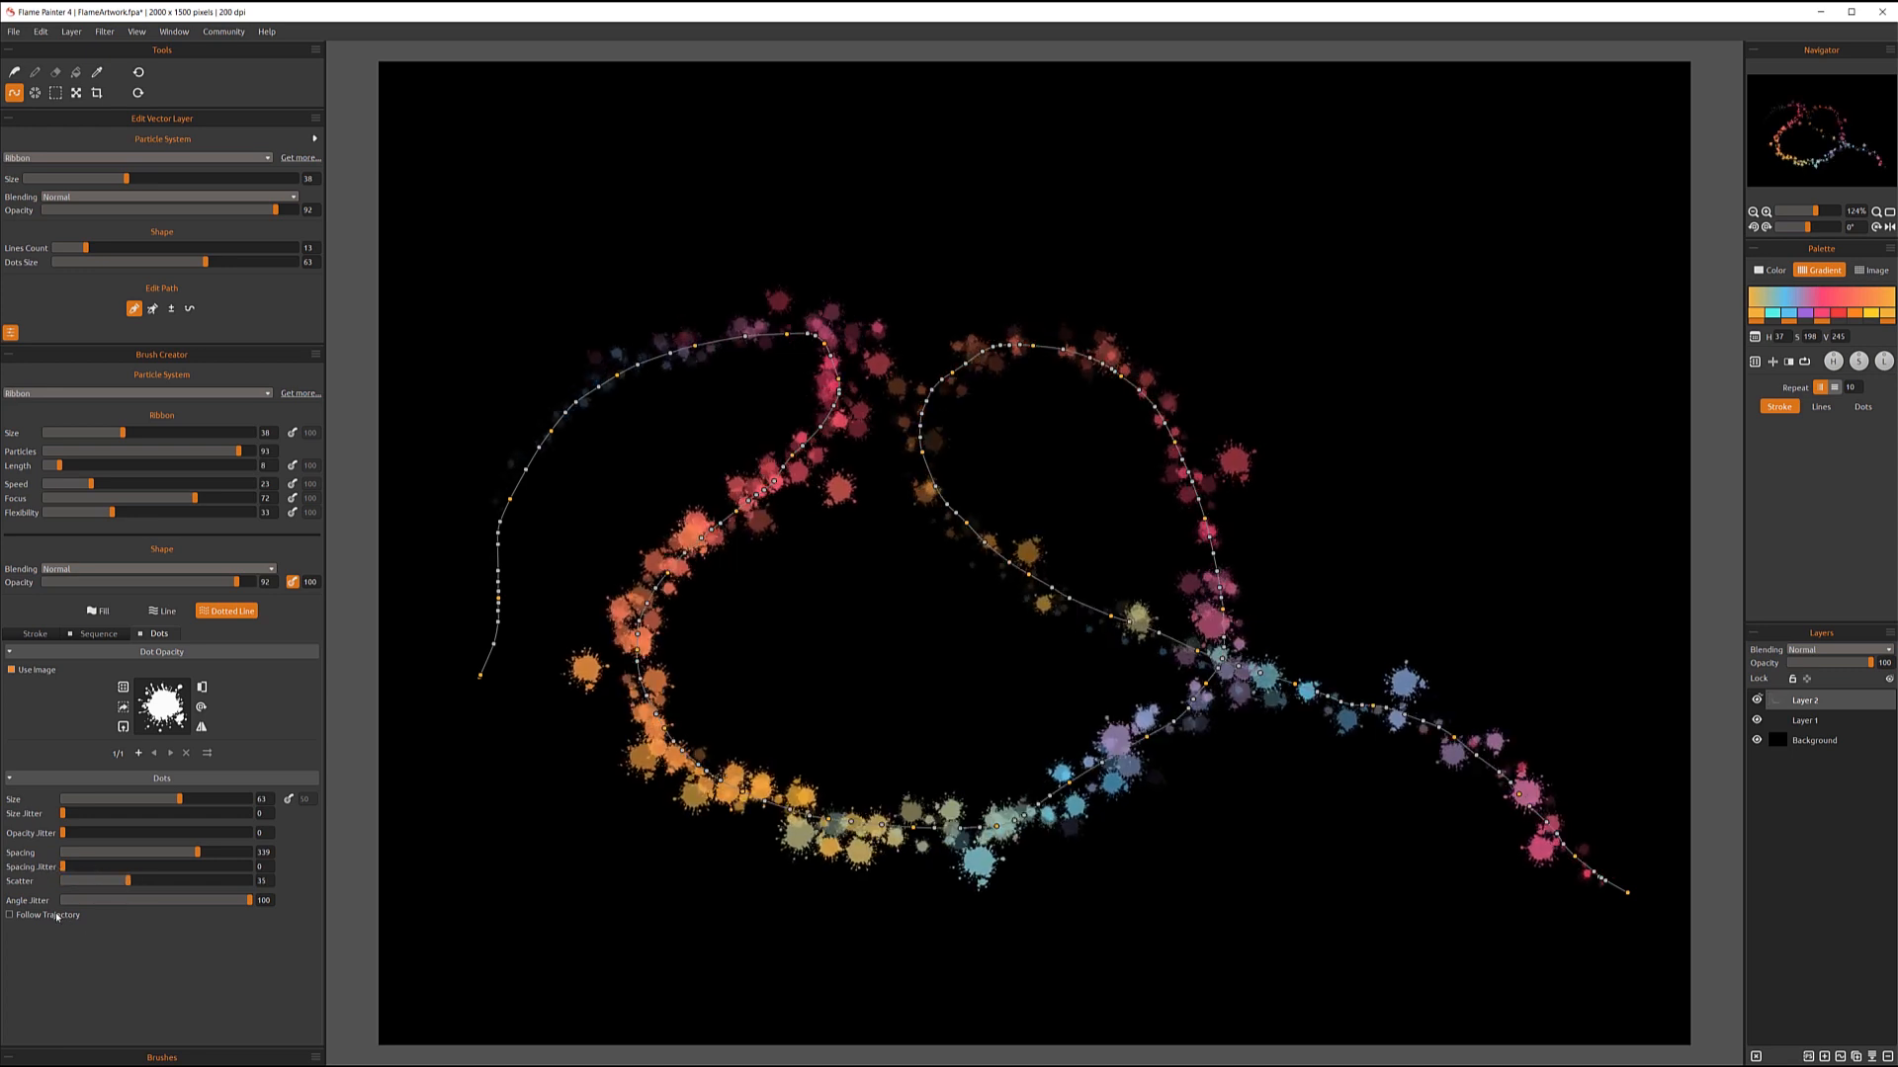
{"action": "left_click_drag", "start_coordinate": [247, 903], "coordinate": [62, 902]}
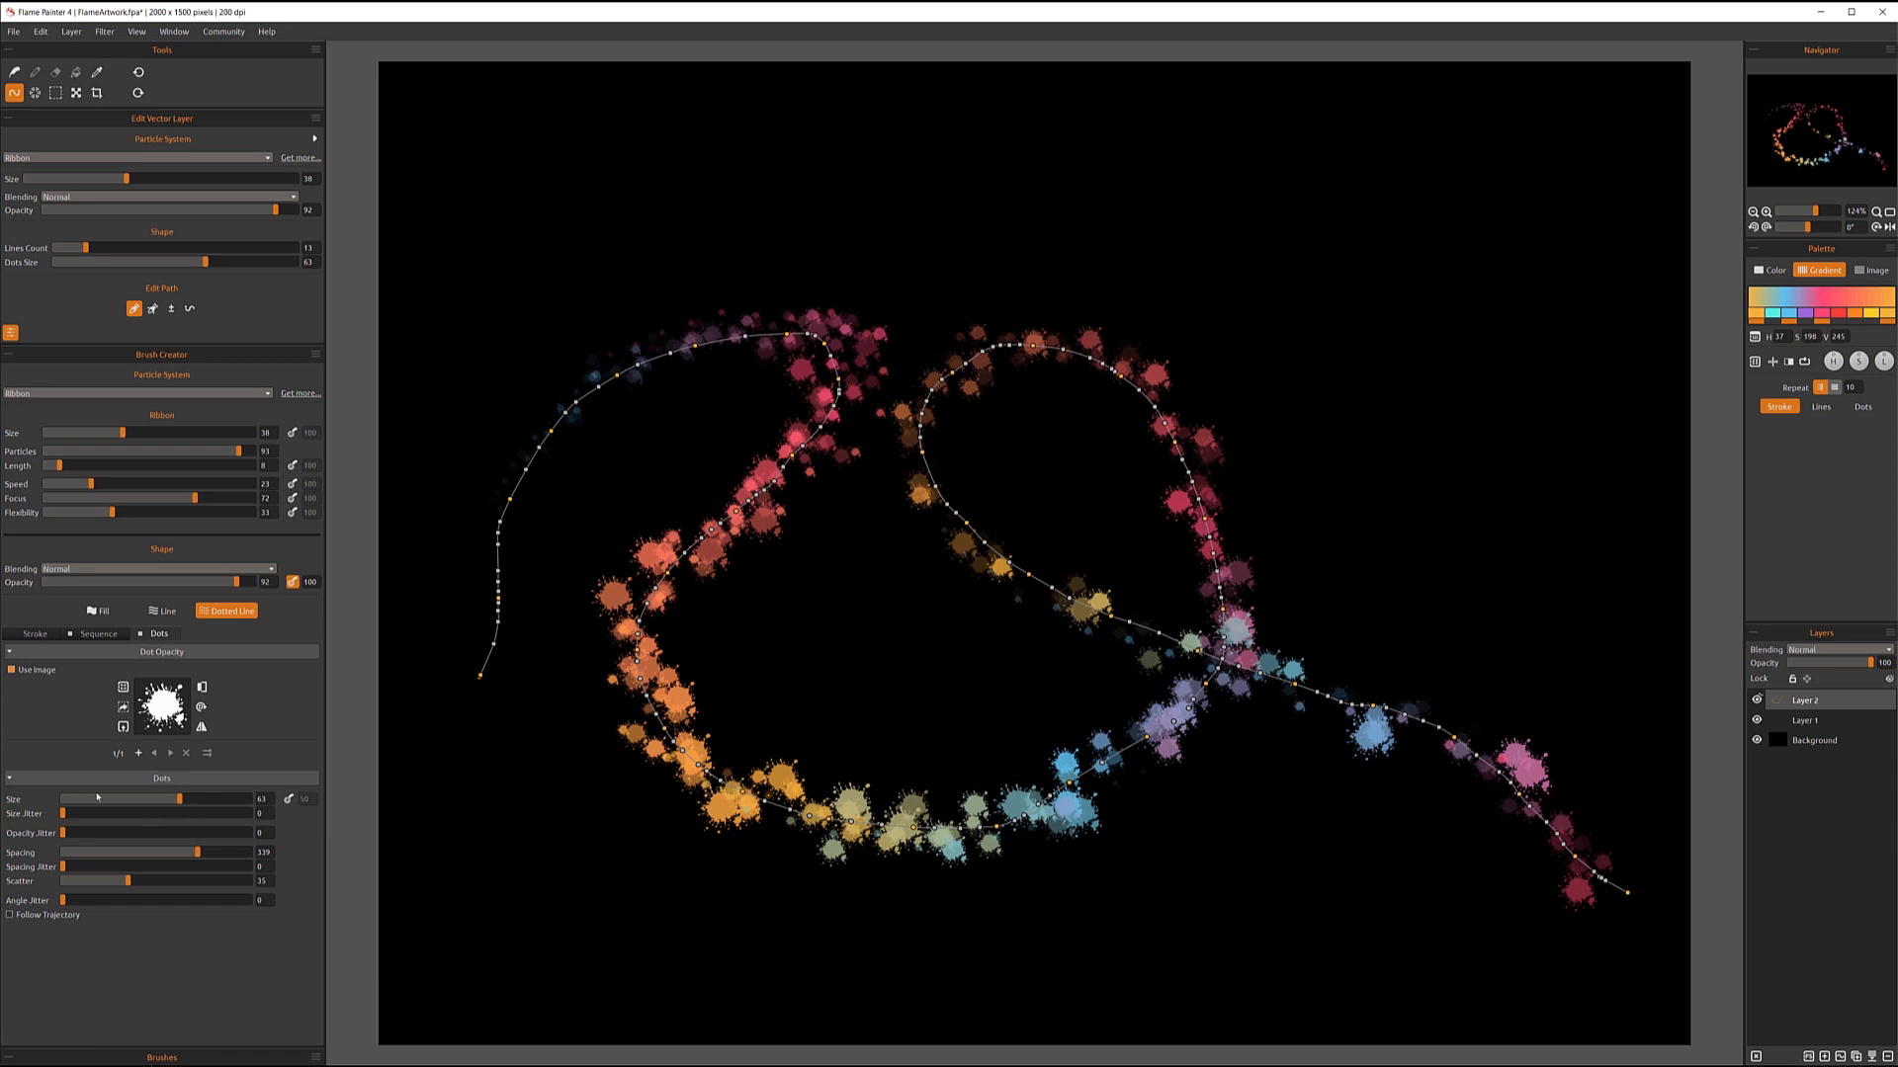
{"action": "left_click_drag", "start_coordinate": [77, 904], "coordinate": [249, 901]}
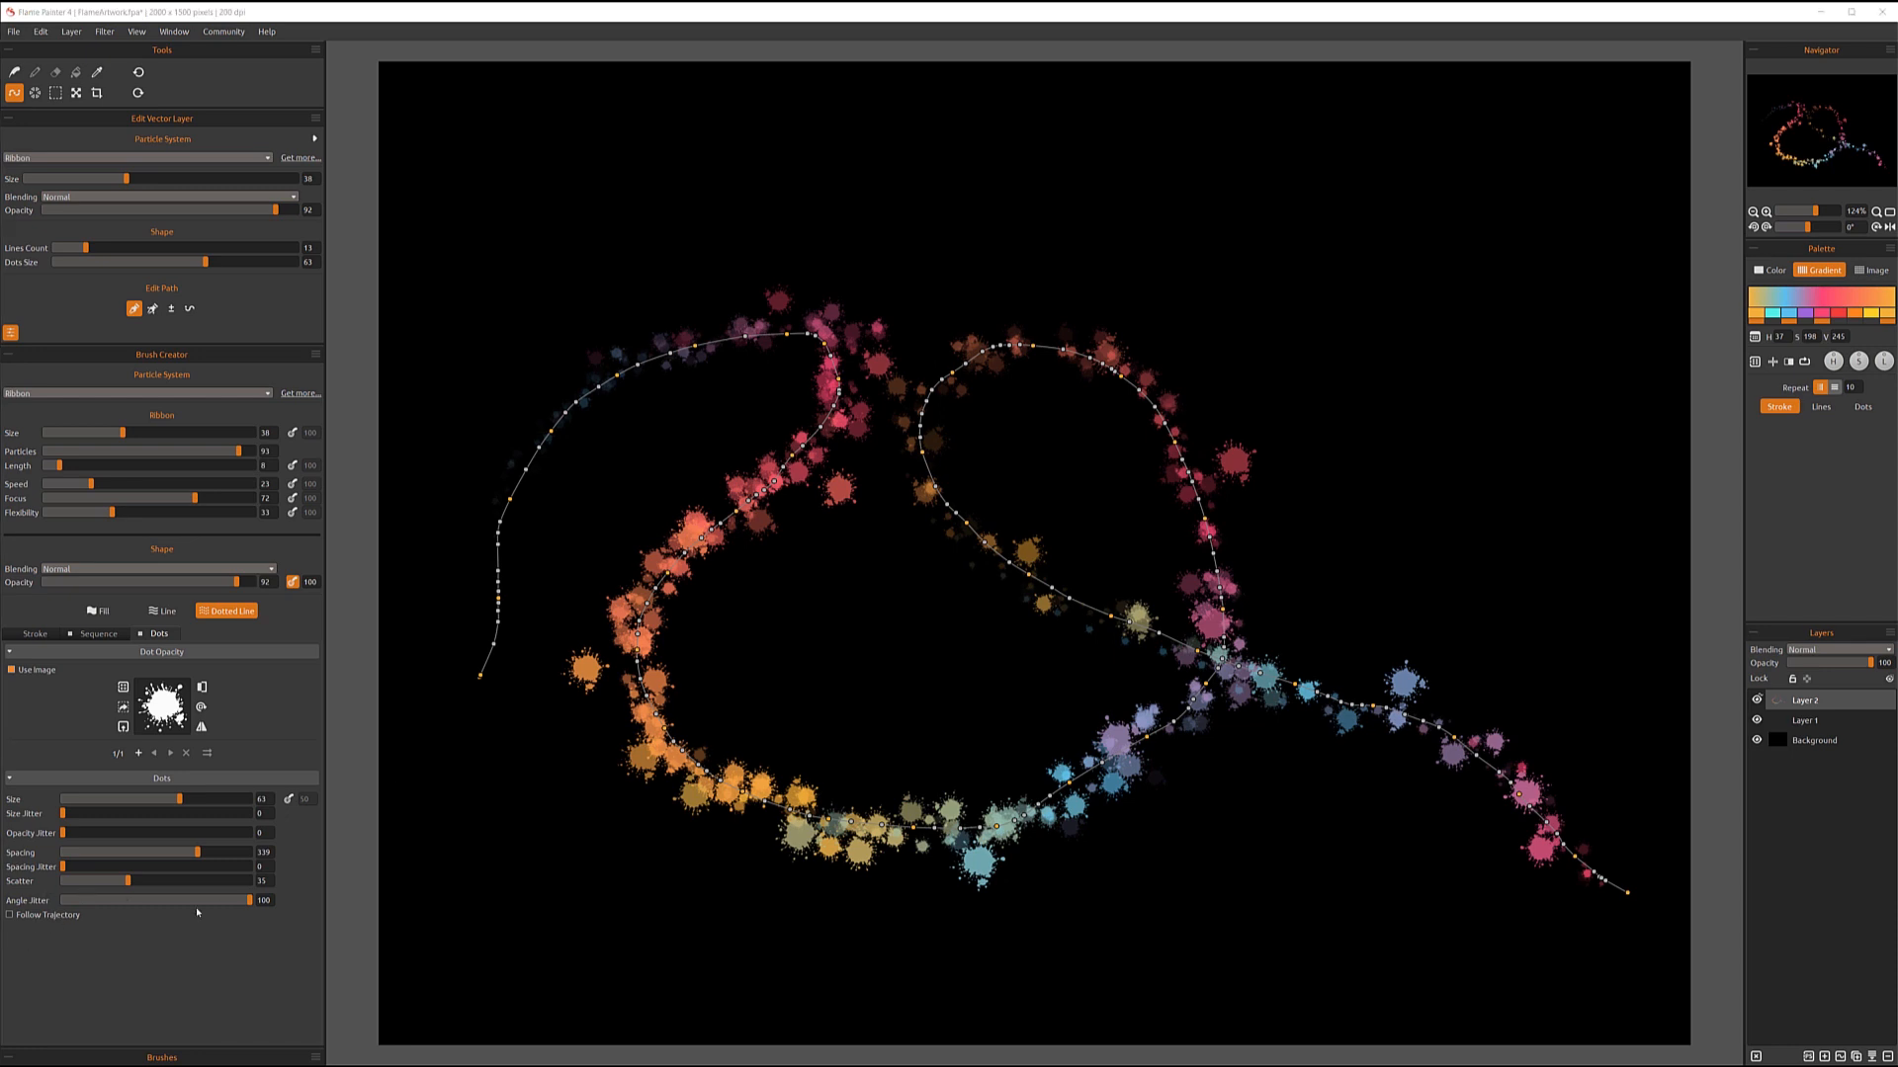
{"action": "left_click_drag", "start_coordinate": [248, 902], "coordinate": [63, 901]}
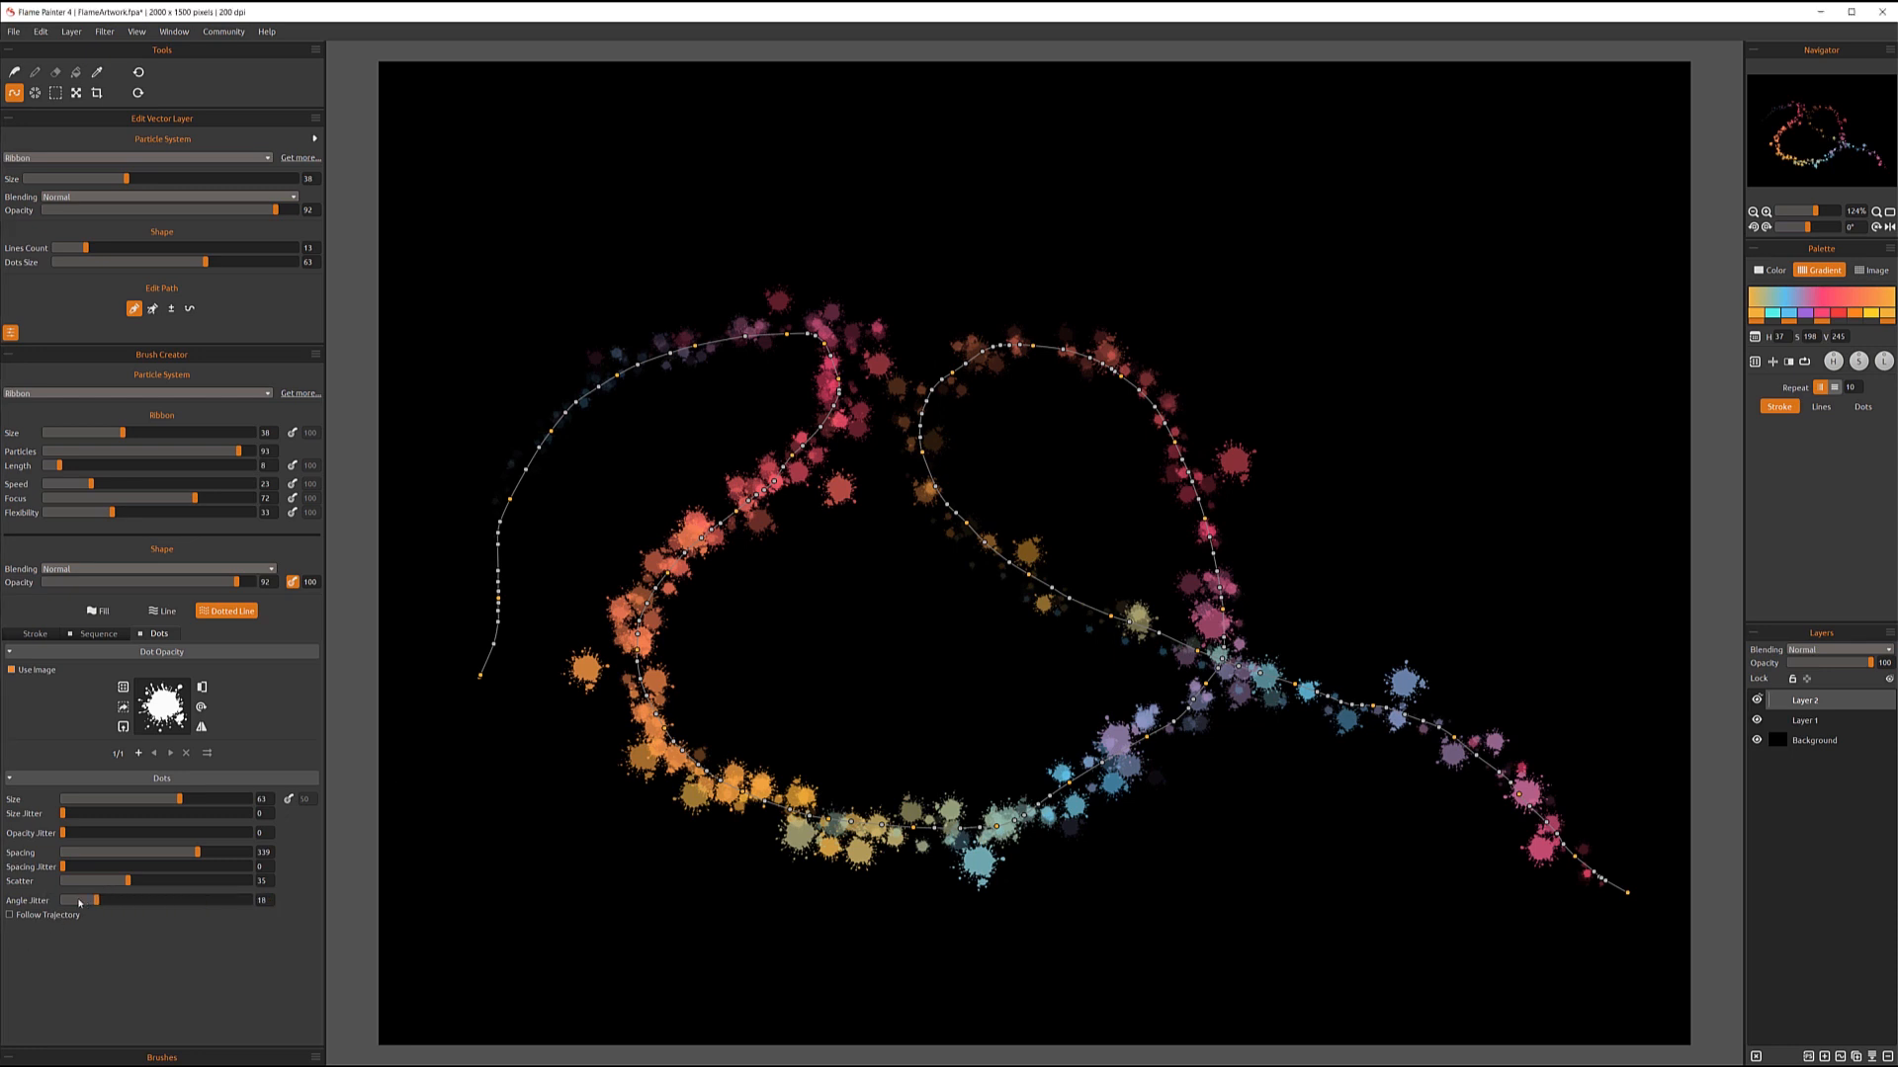
- Replace the splat dot image with the flat shape from the Image Library and make the dots follow the trajectory
{"action": "left_click", "coordinate": [123, 688]}
{"action": "left_click_drag", "start_coordinate": [430, 852], "coordinate": [424, 778]}
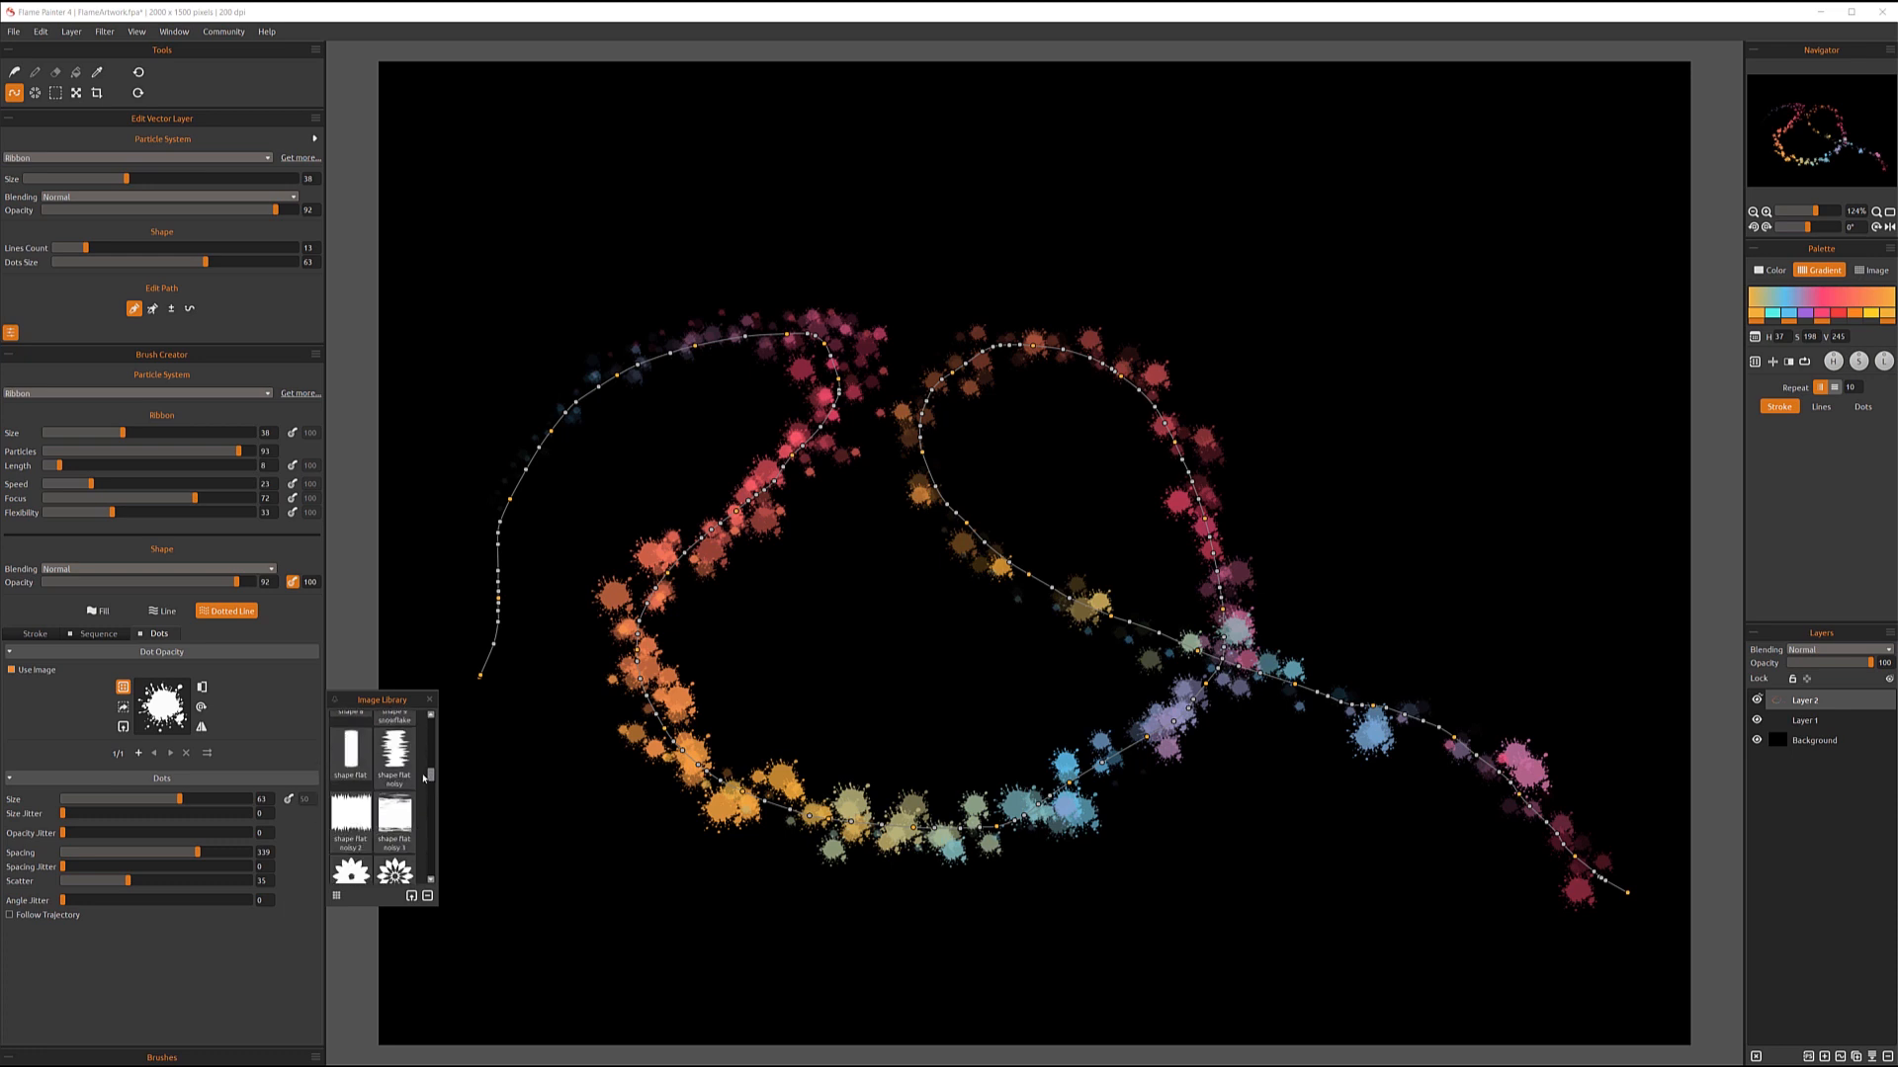
{"action": "left_click", "coordinate": [351, 751]}
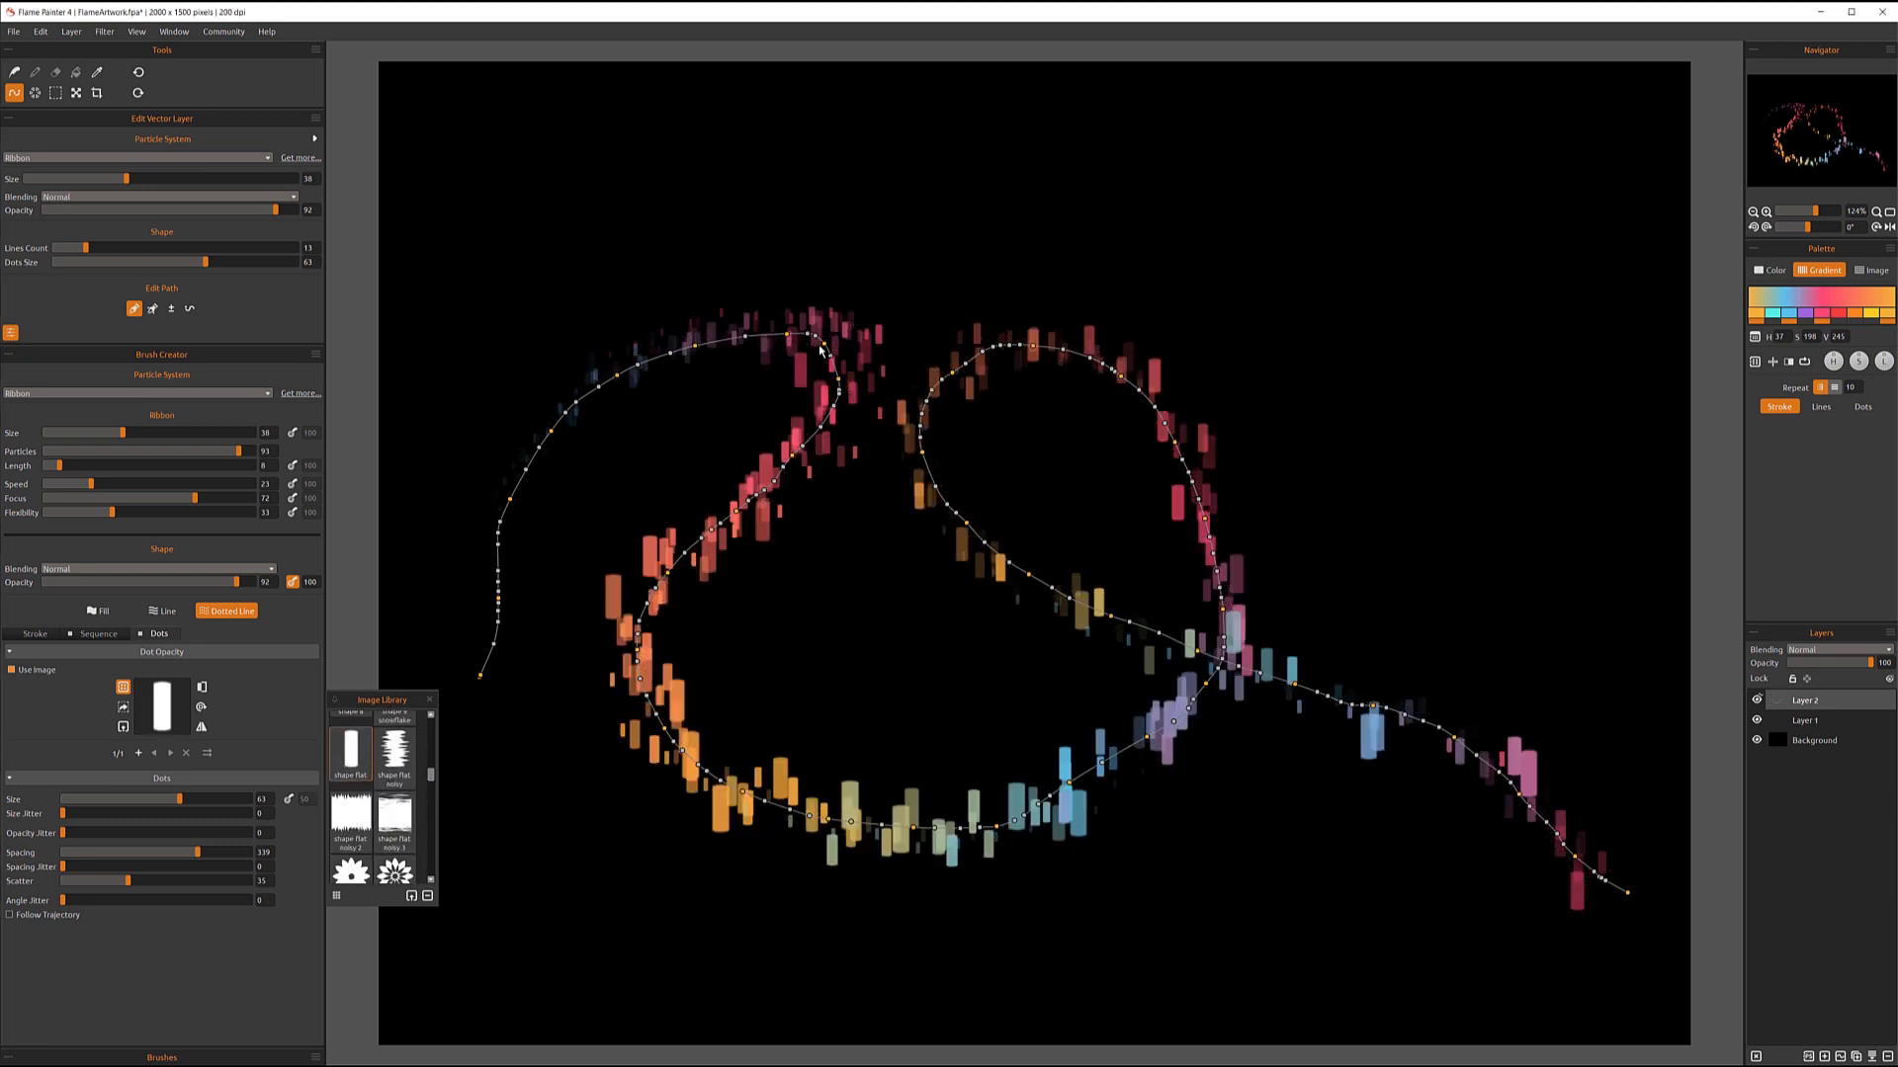
{"action": "left_click", "coordinate": [39, 915]}
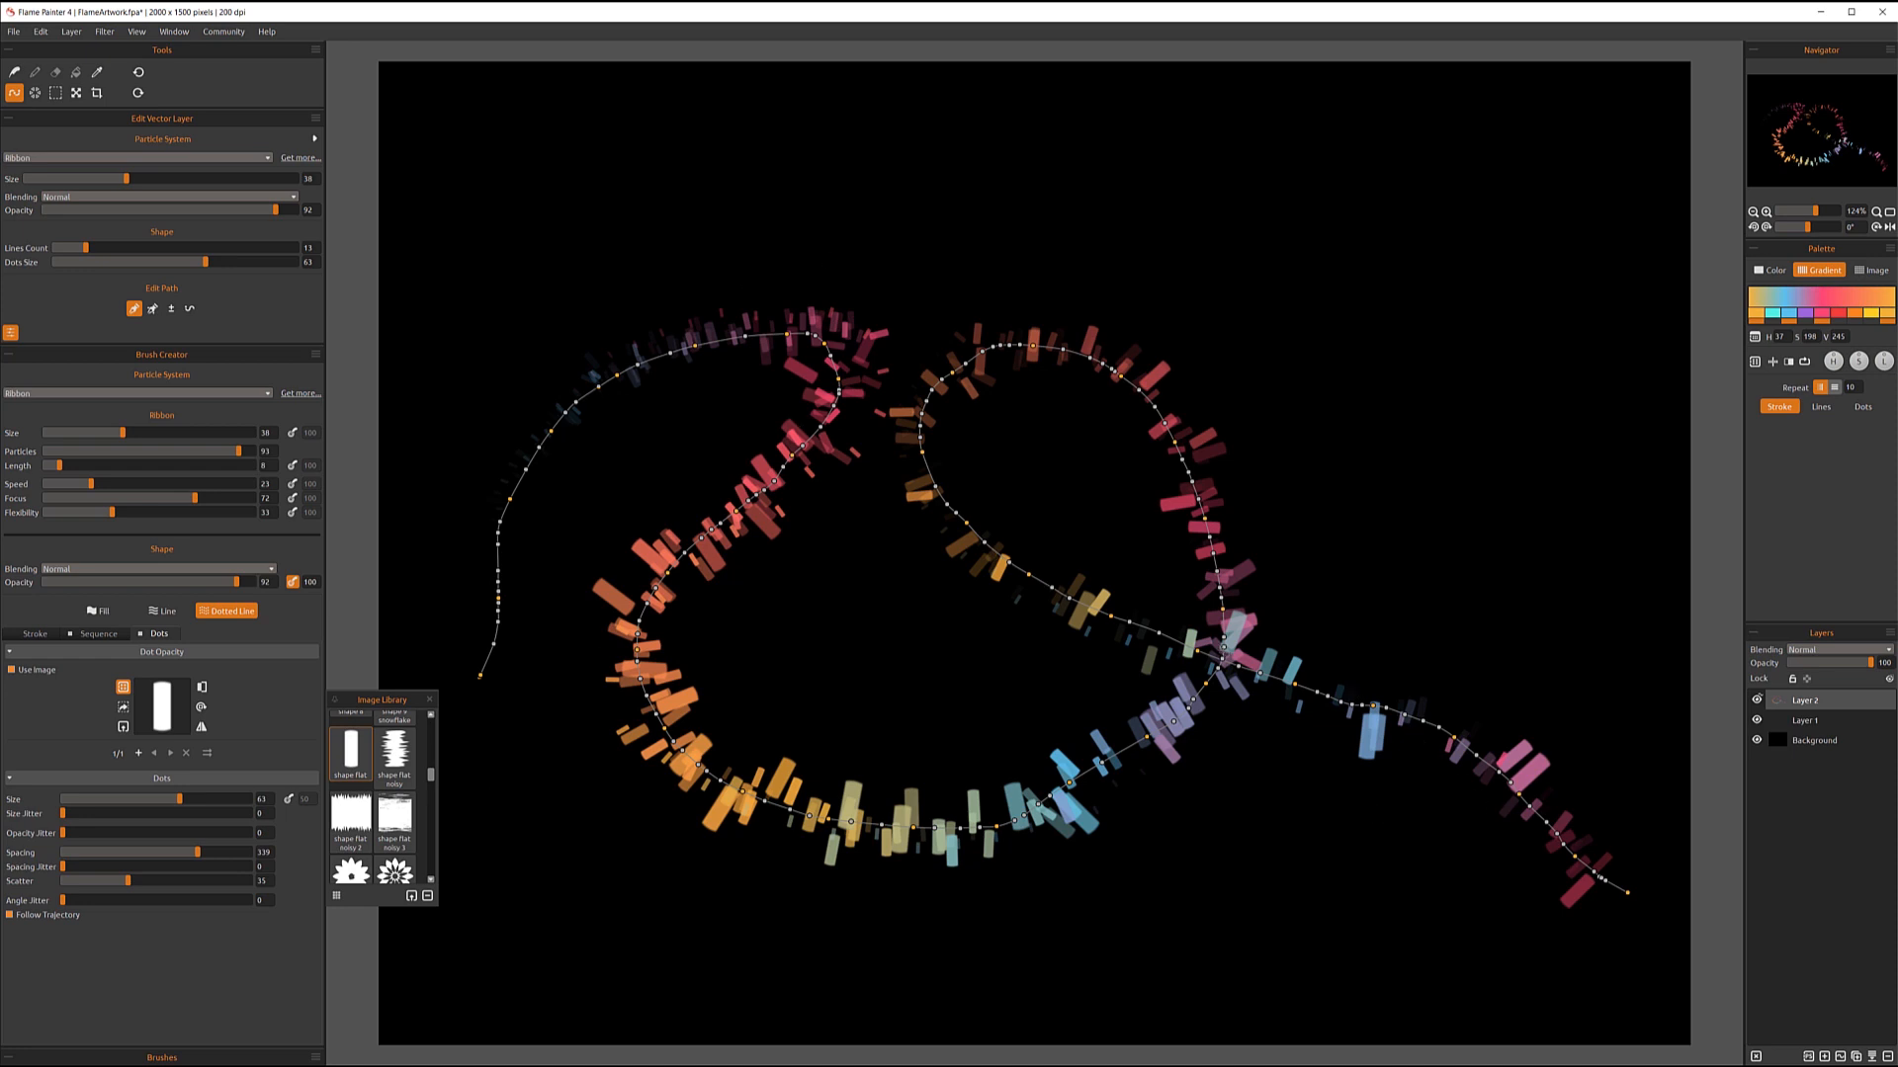
{"action": "left_click_drag", "start_coordinate": [381, 699], "coordinate": [381, 639]}
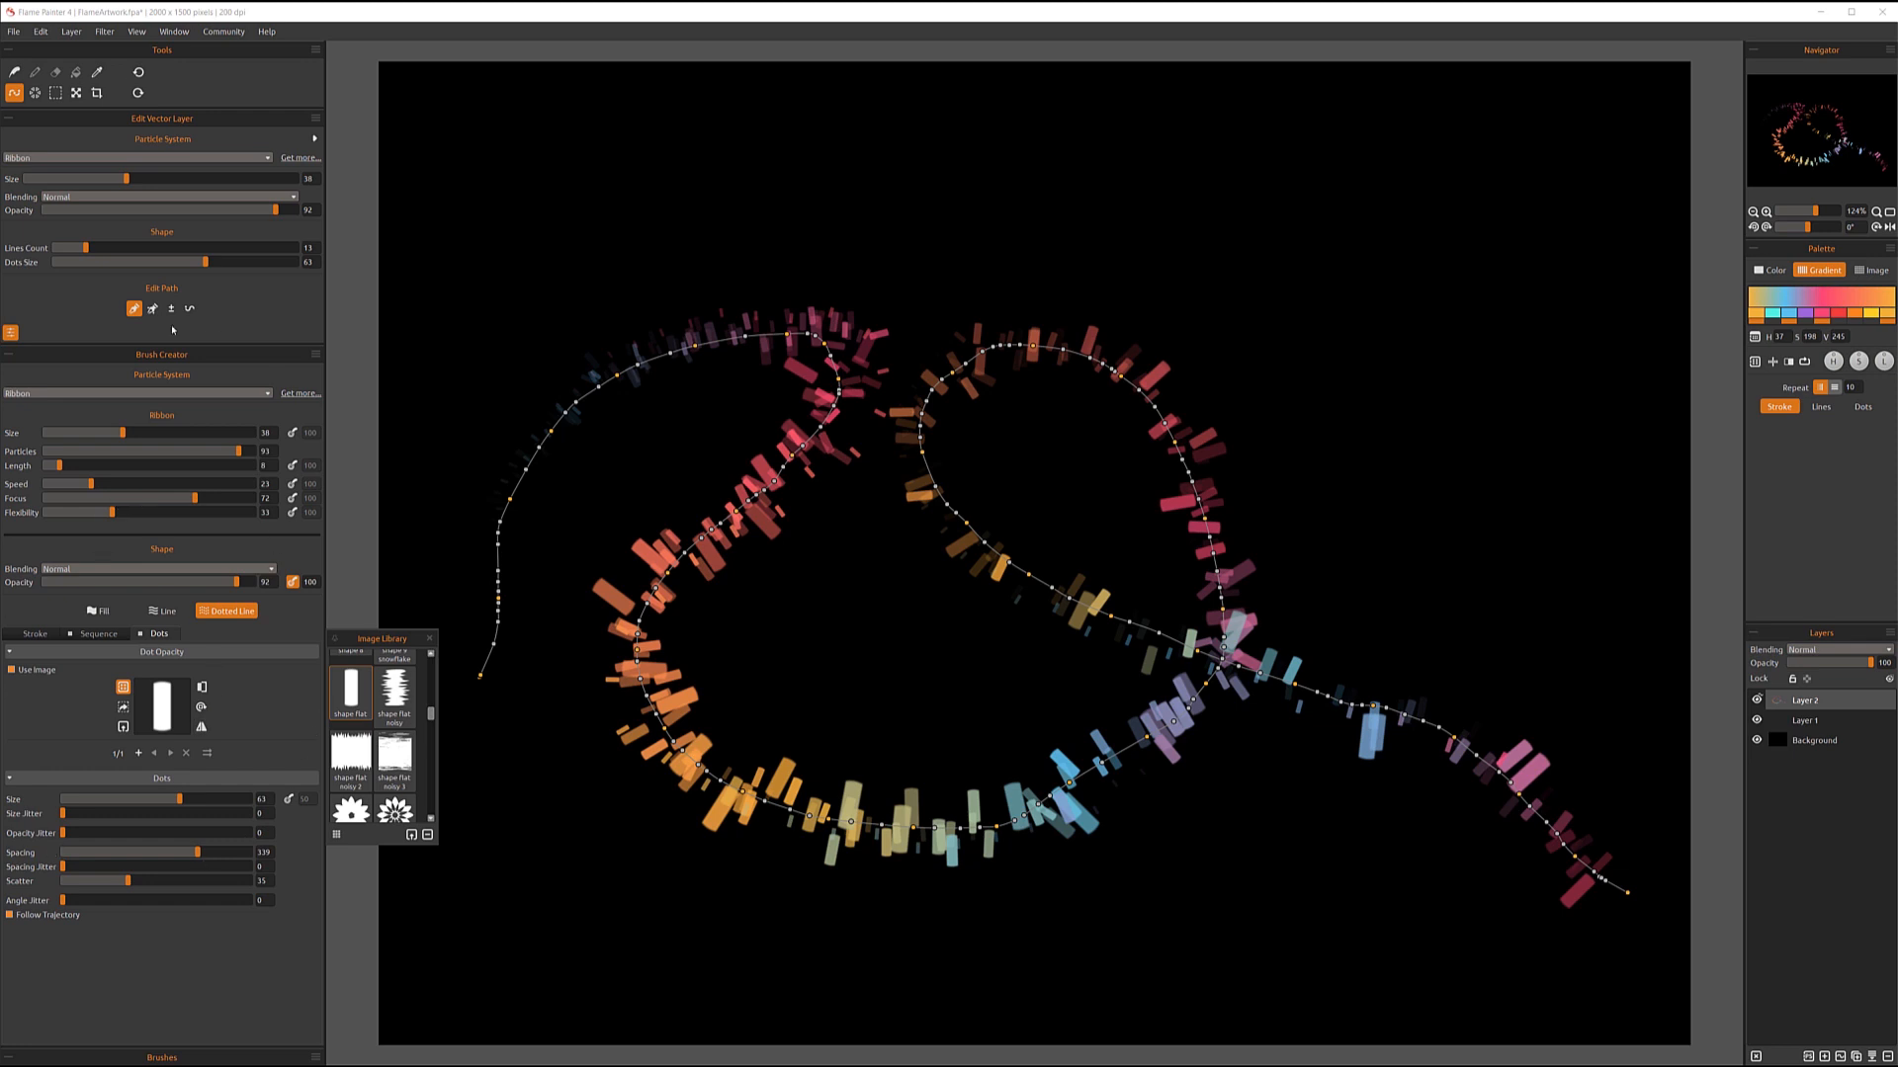
- Try the Flame and Follow particle systems on the vector stroke
{"action": "left_click", "coordinate": [253, 393]}
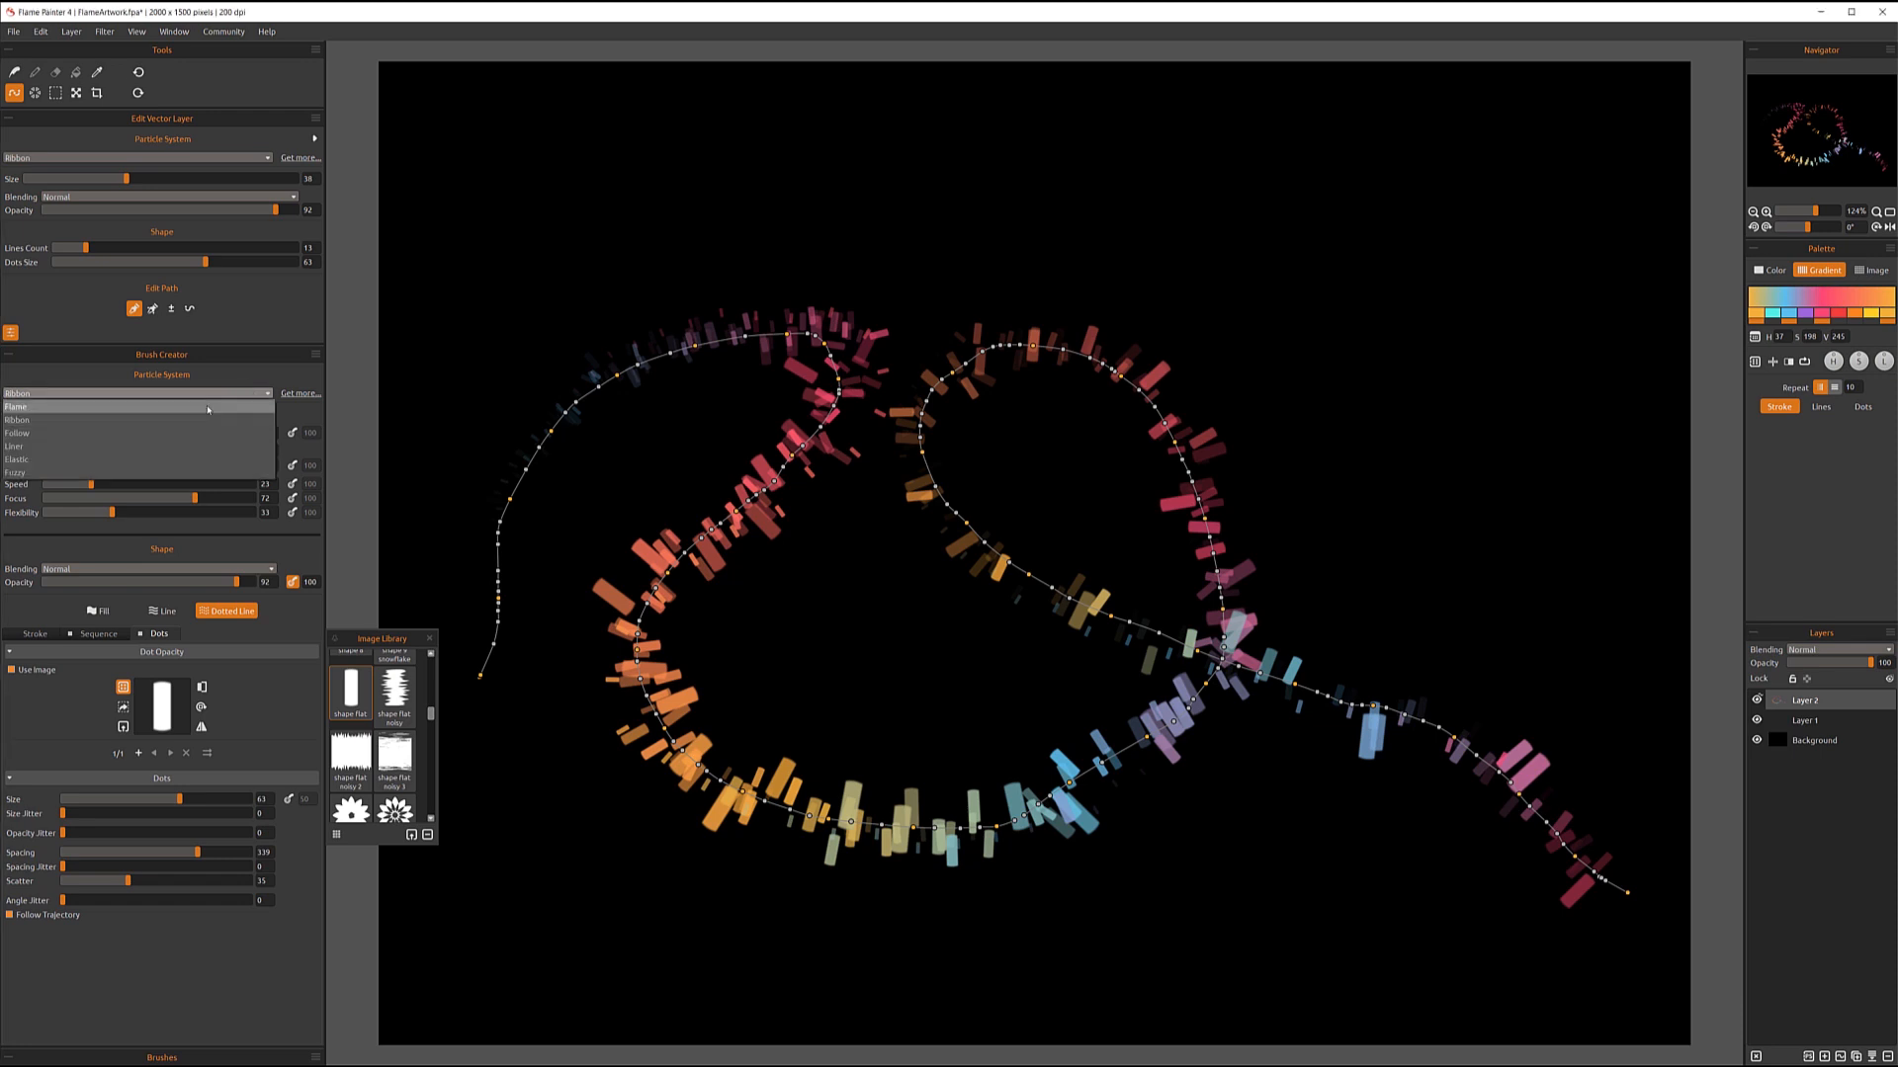
{"action": "left_click", "coordinate": [208, 410]}
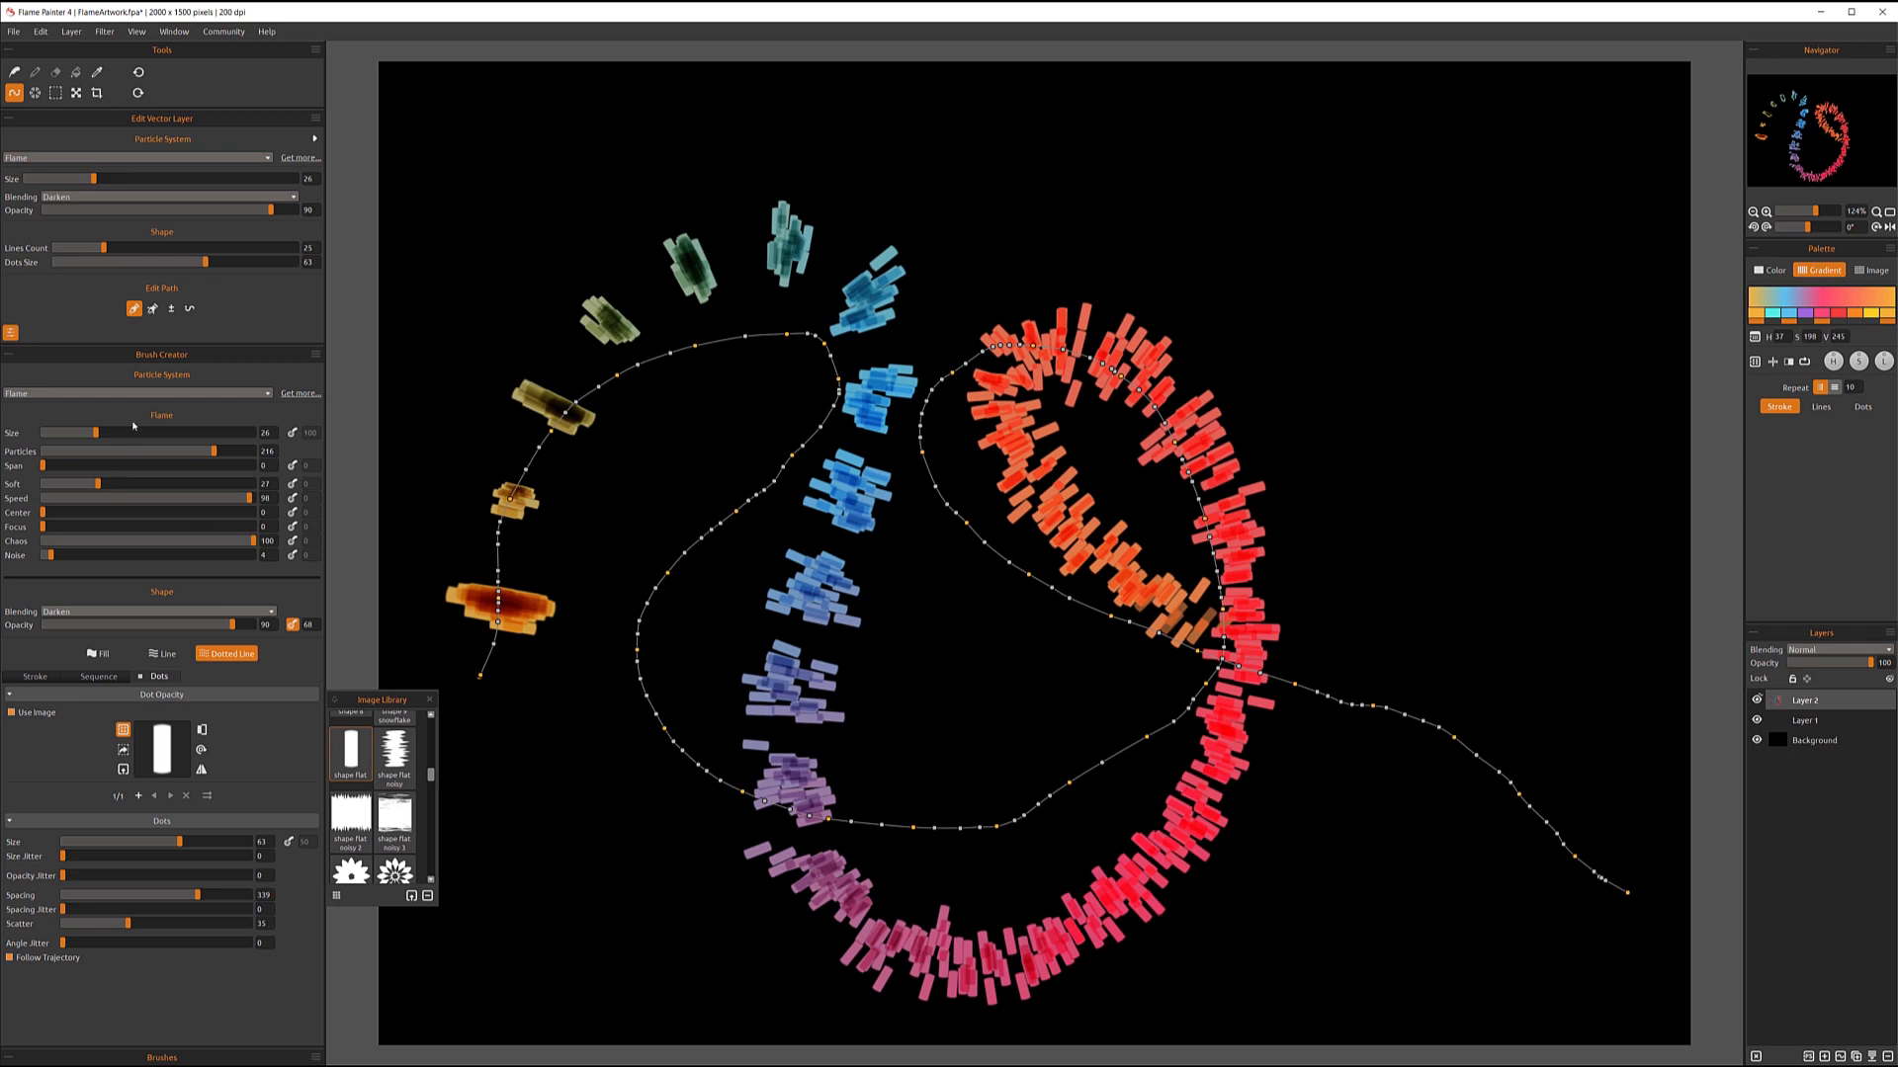
{"action": "left_click", "coordinate": [129, 393]}
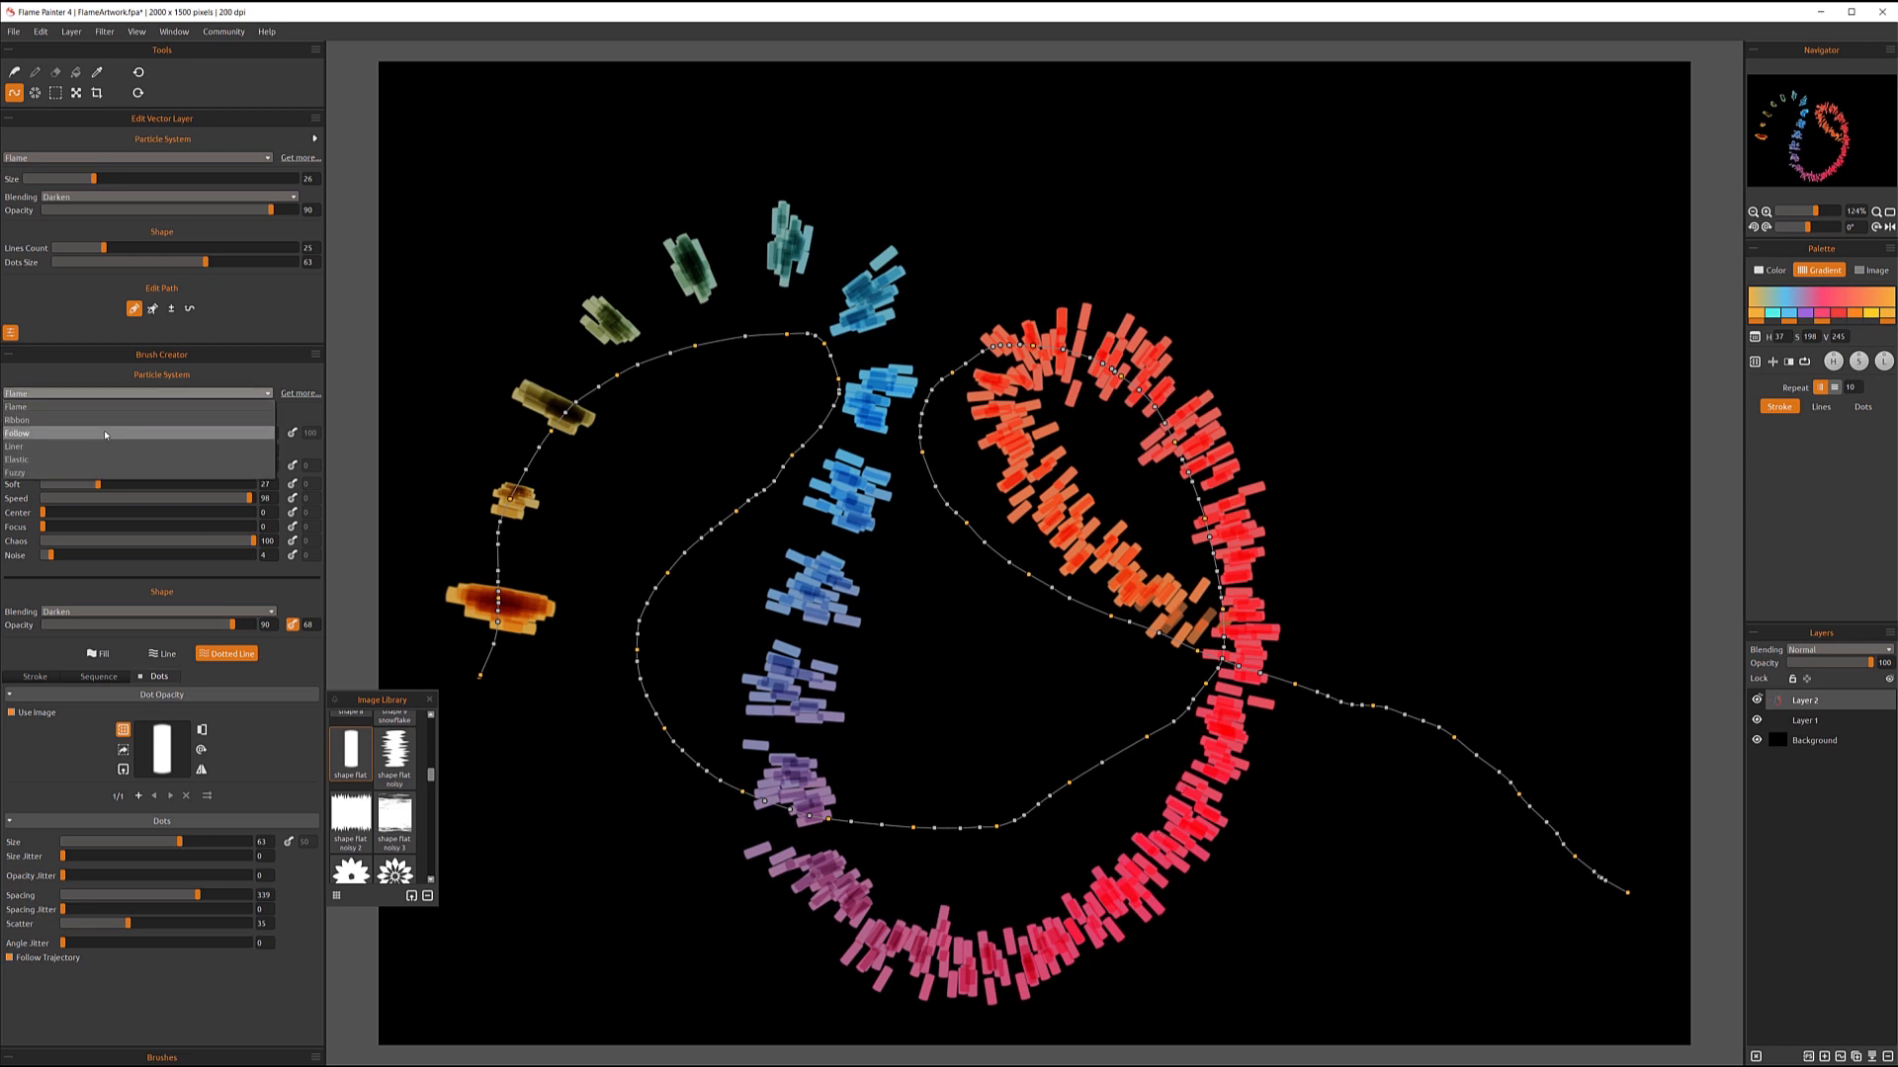
{"action": "left_click", "coordinate": [105, 434]}
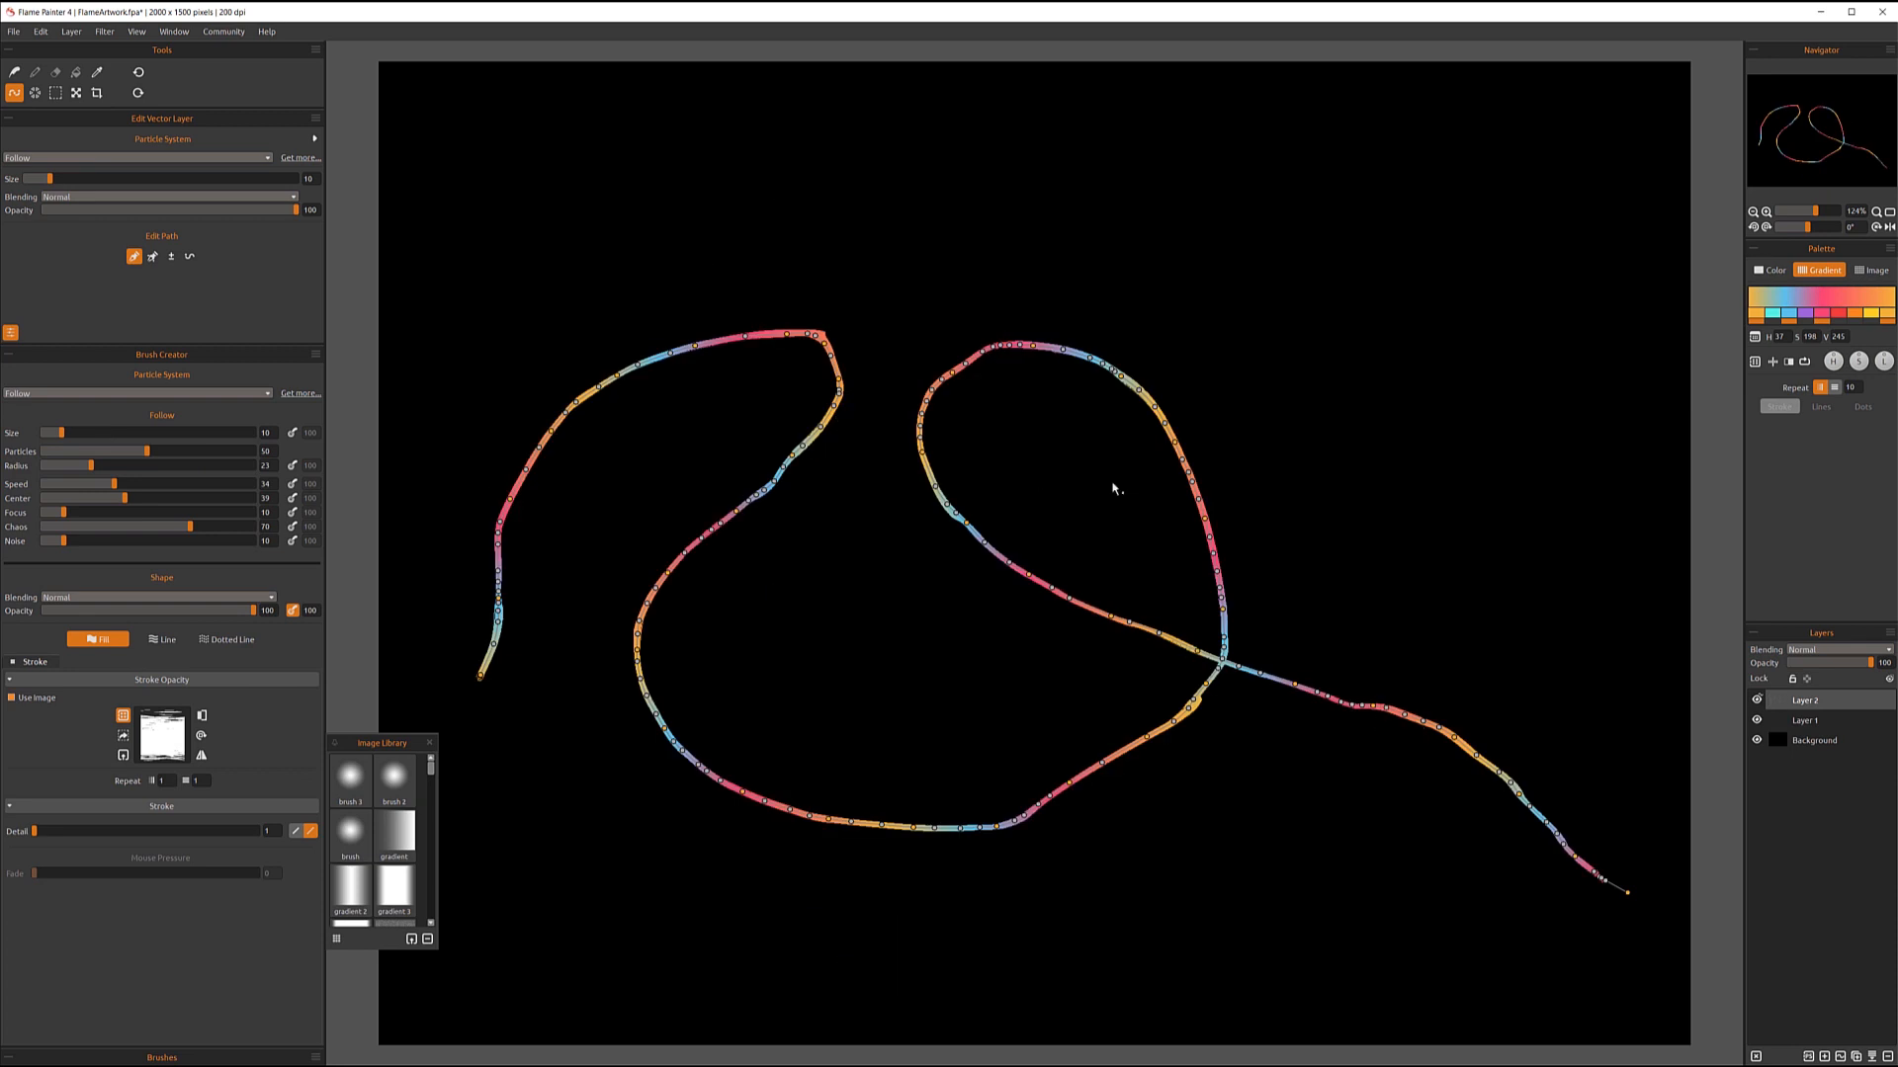
- Switch the stroke to the Elastic particle system with the Dotted Line shape and open its dot settings
{"action": "left_click", "coordinate": [158, 394]}
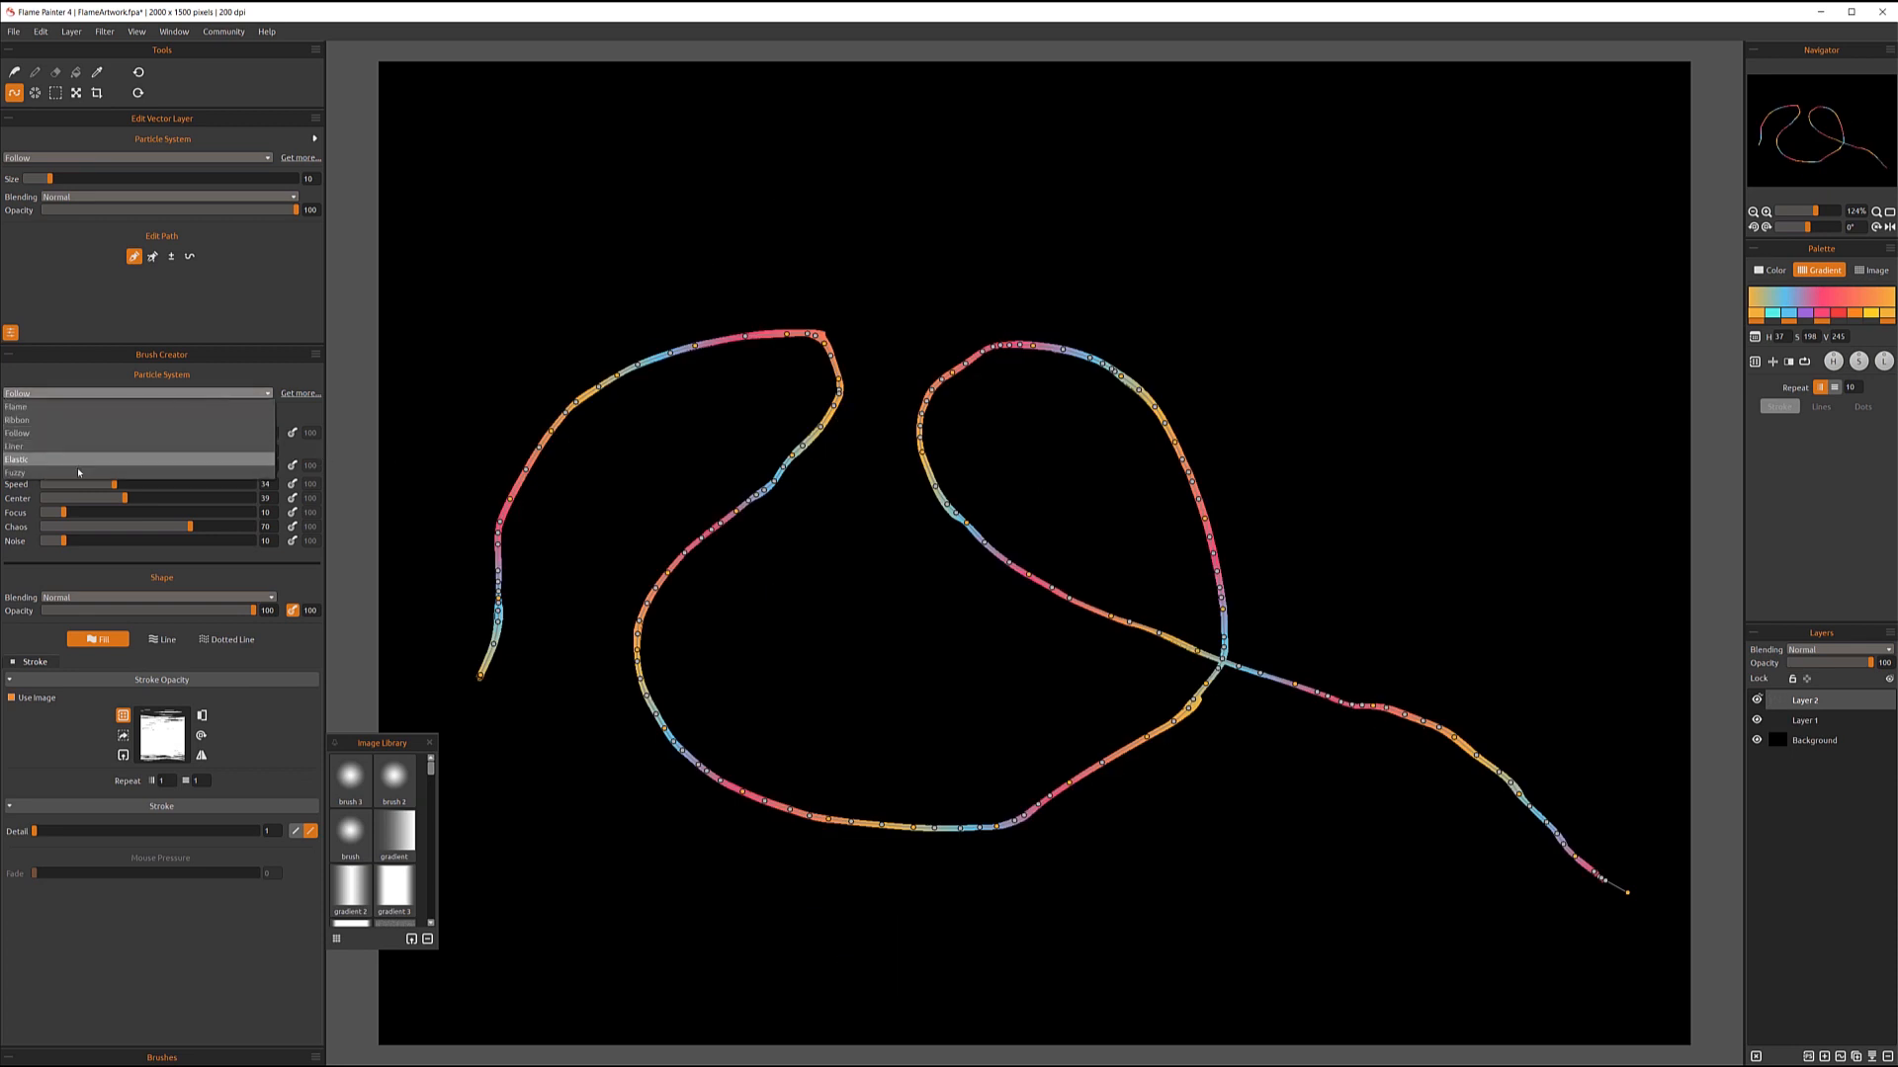
{"action": "left_click", "coordinate": [78, 462]}
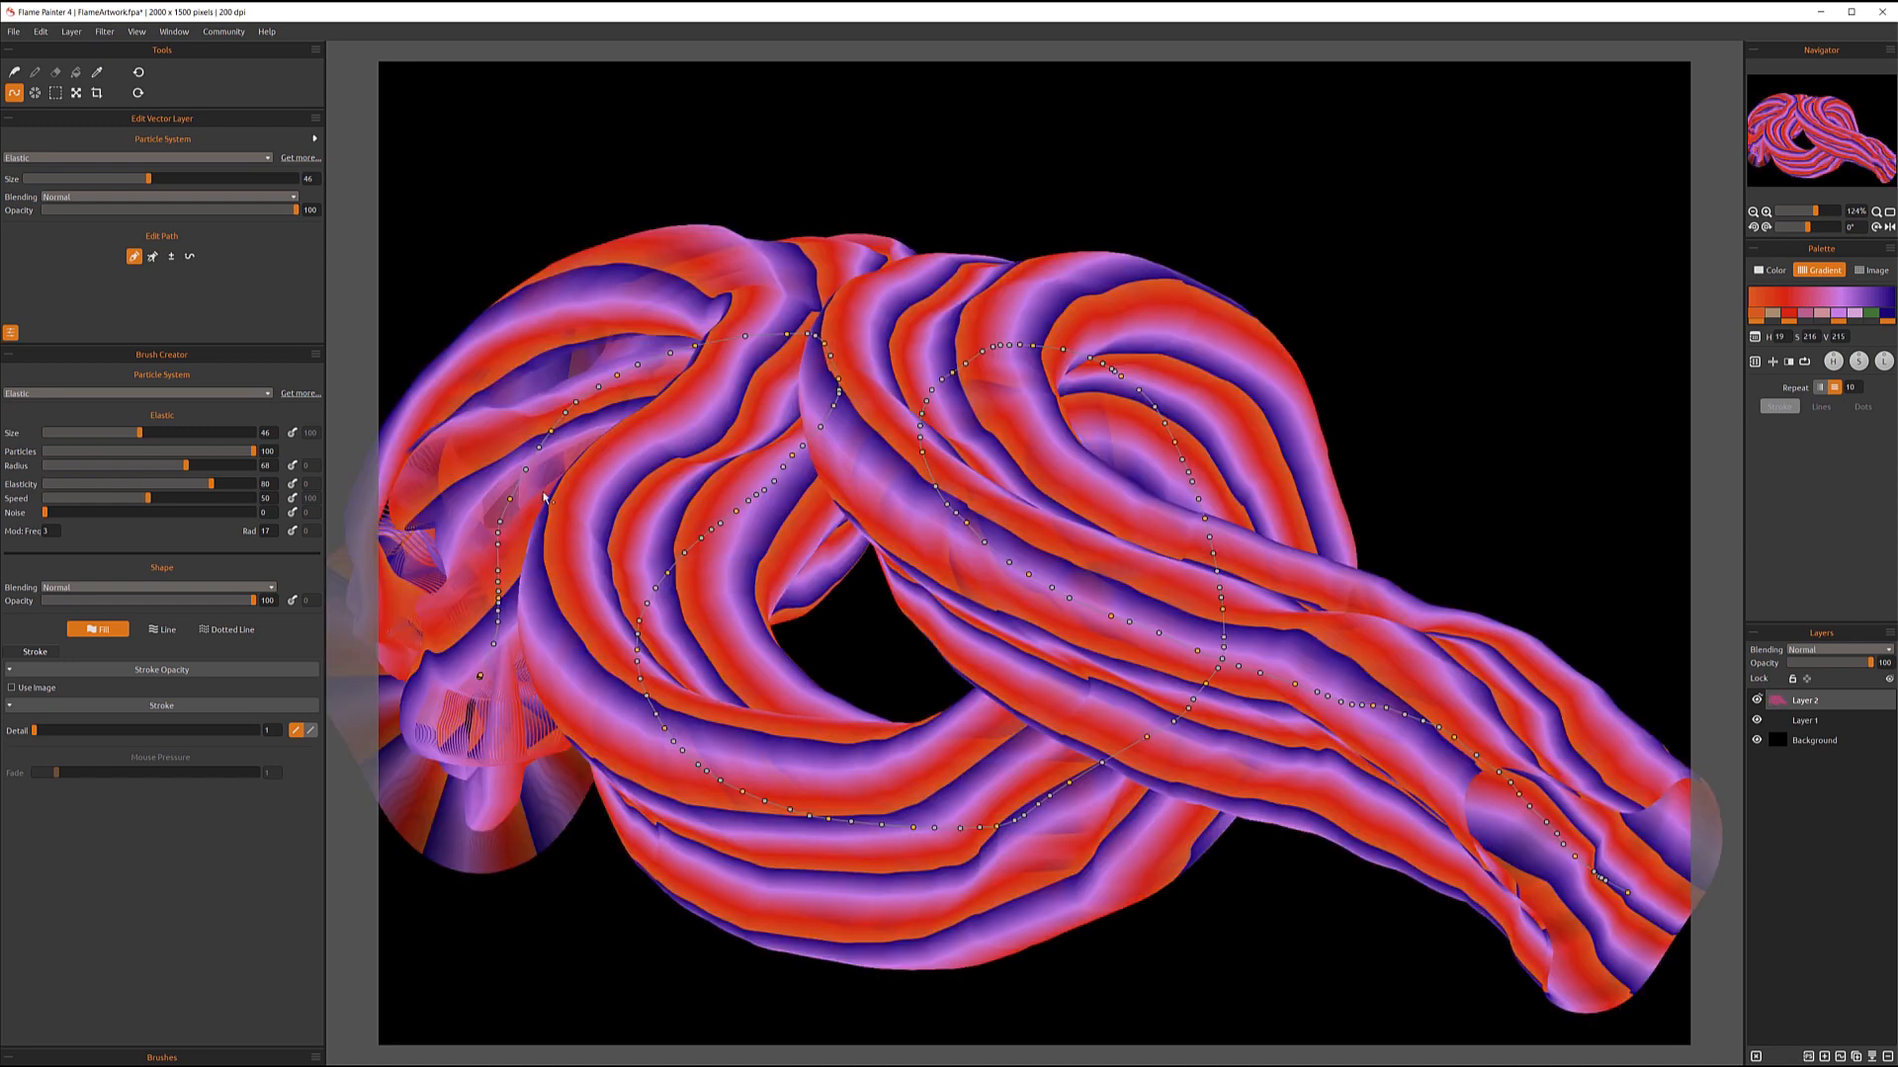
{"action": "left_click", "coordinate": [226, 629]}
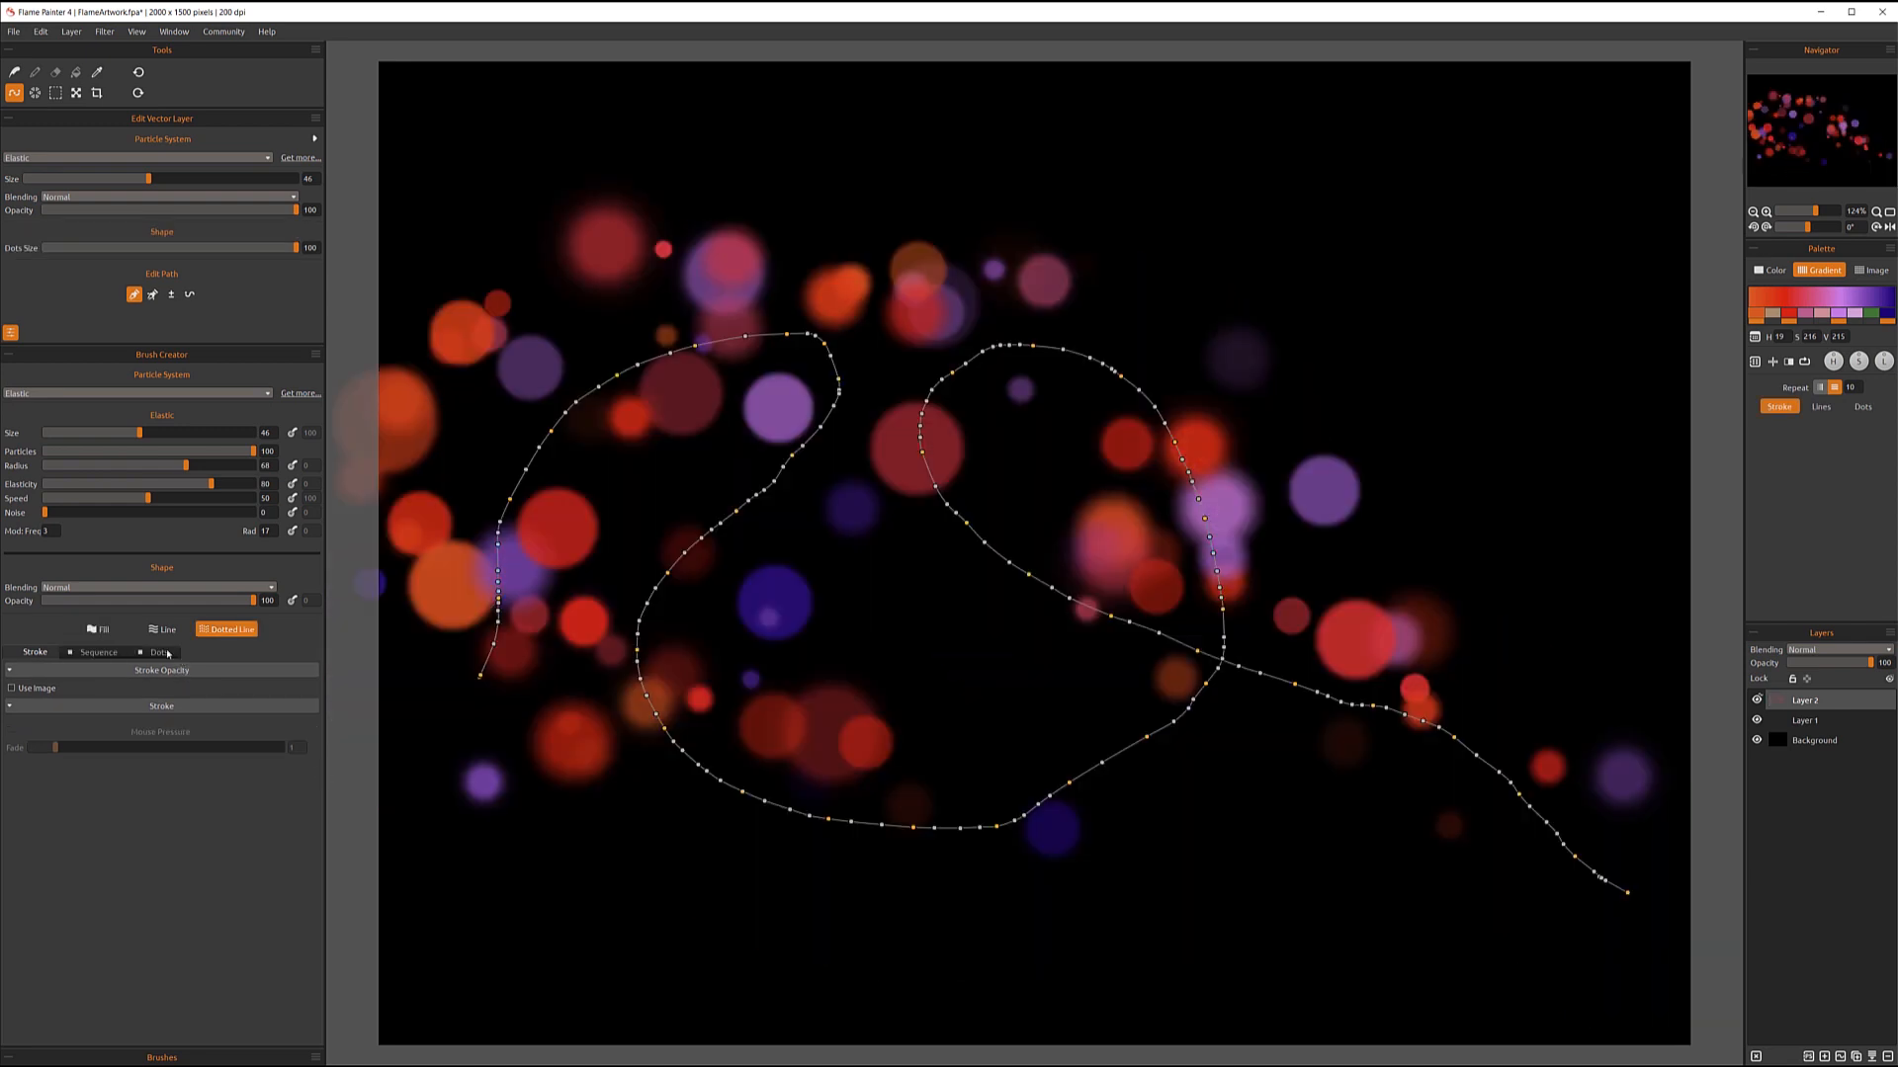
{"action": "left_click", "coordinate": [159, 653]}
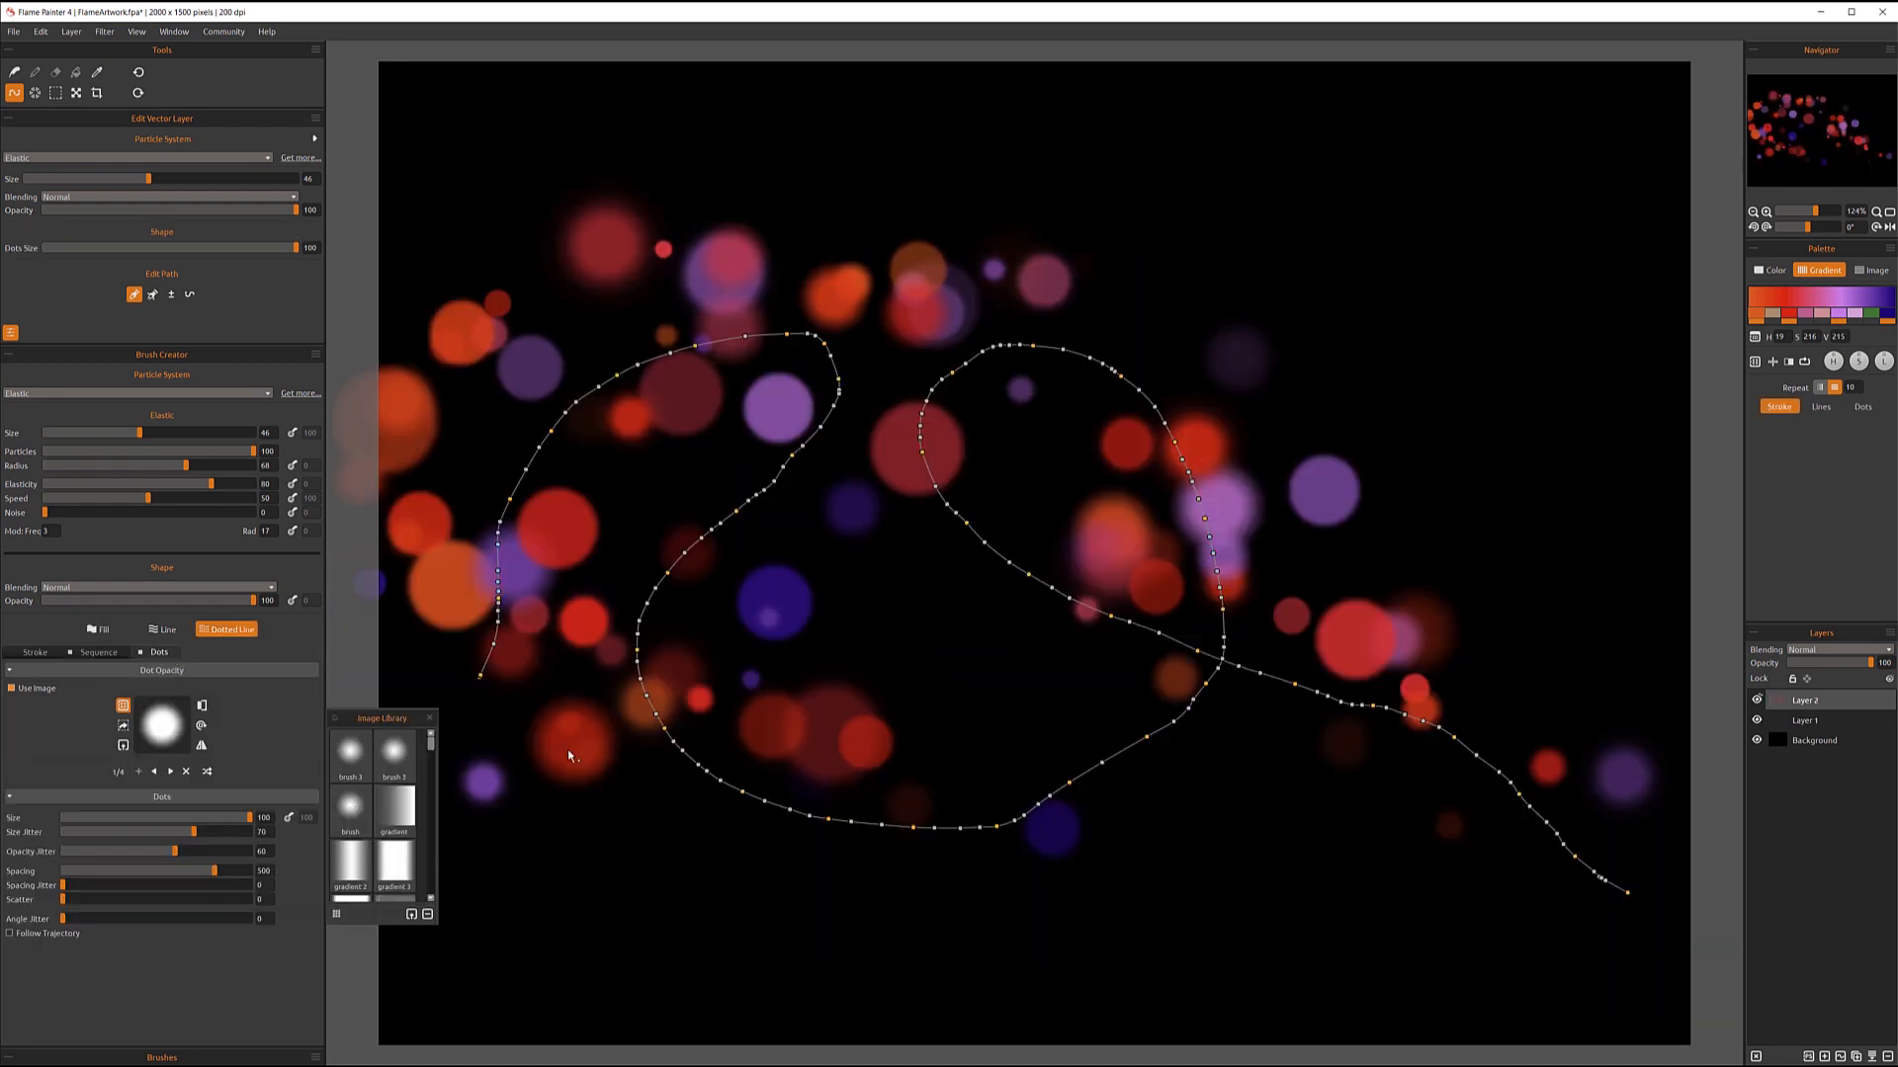